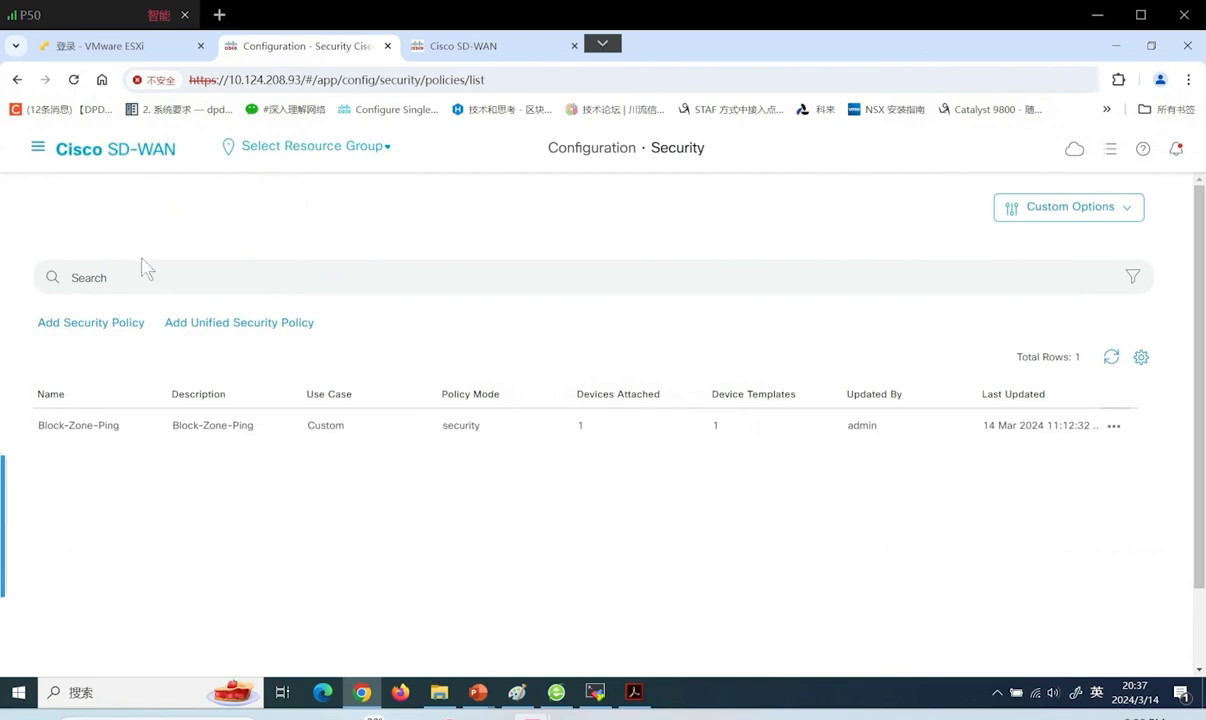
Open the main menu to reach Configuration › Security, where Block-Zone-Ping is listed
click(37, 147)
Edit the DPI localized policy from Configuration › Policies, then move to the other SD-WAN tab
click(318, 378)
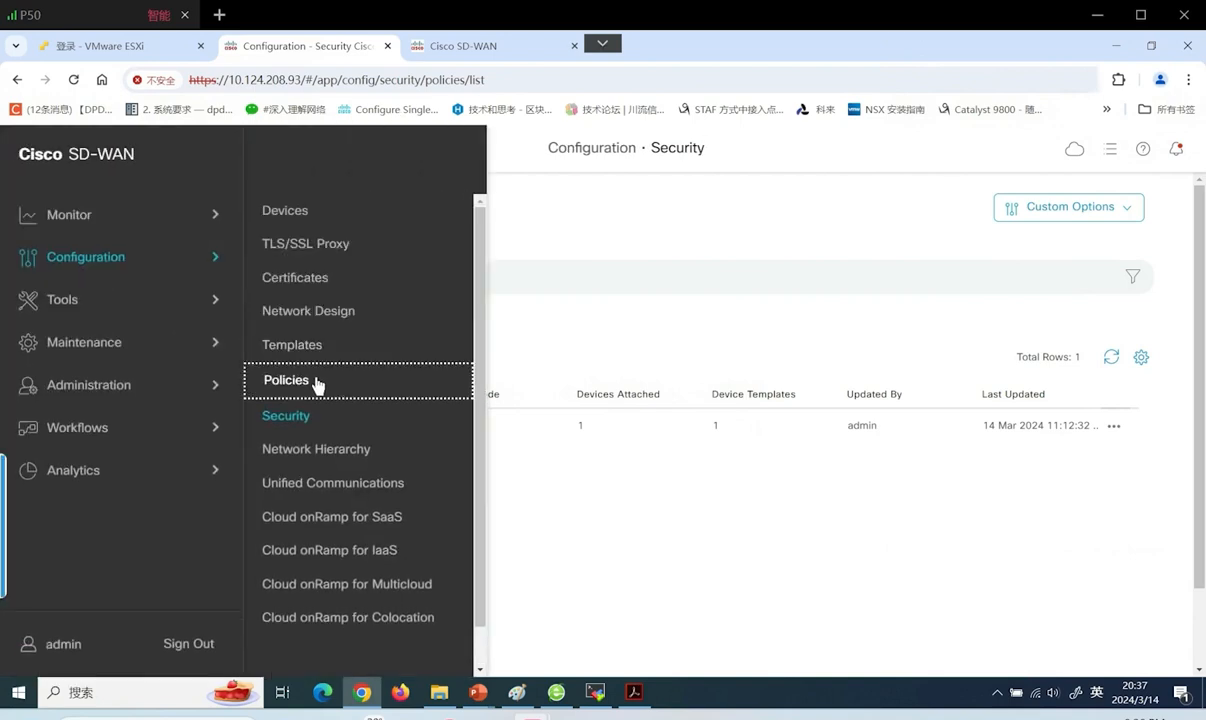
click(645, 262)
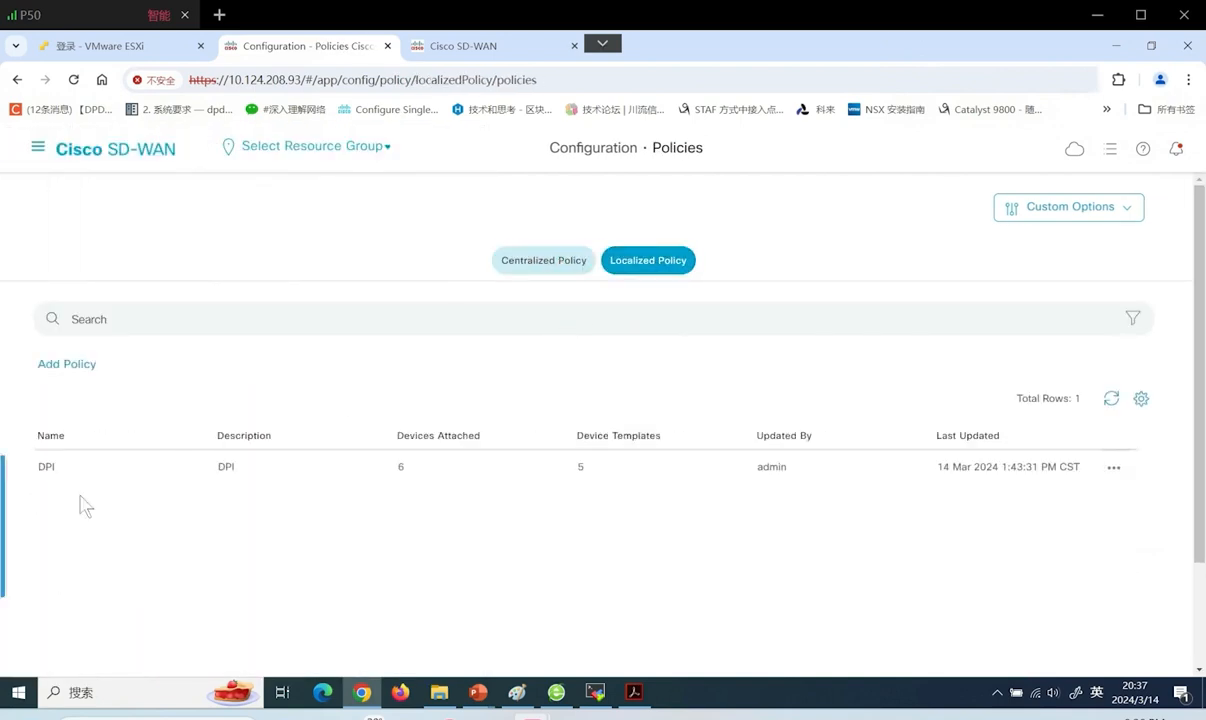
click(1113, 468)
click(1090, 559)
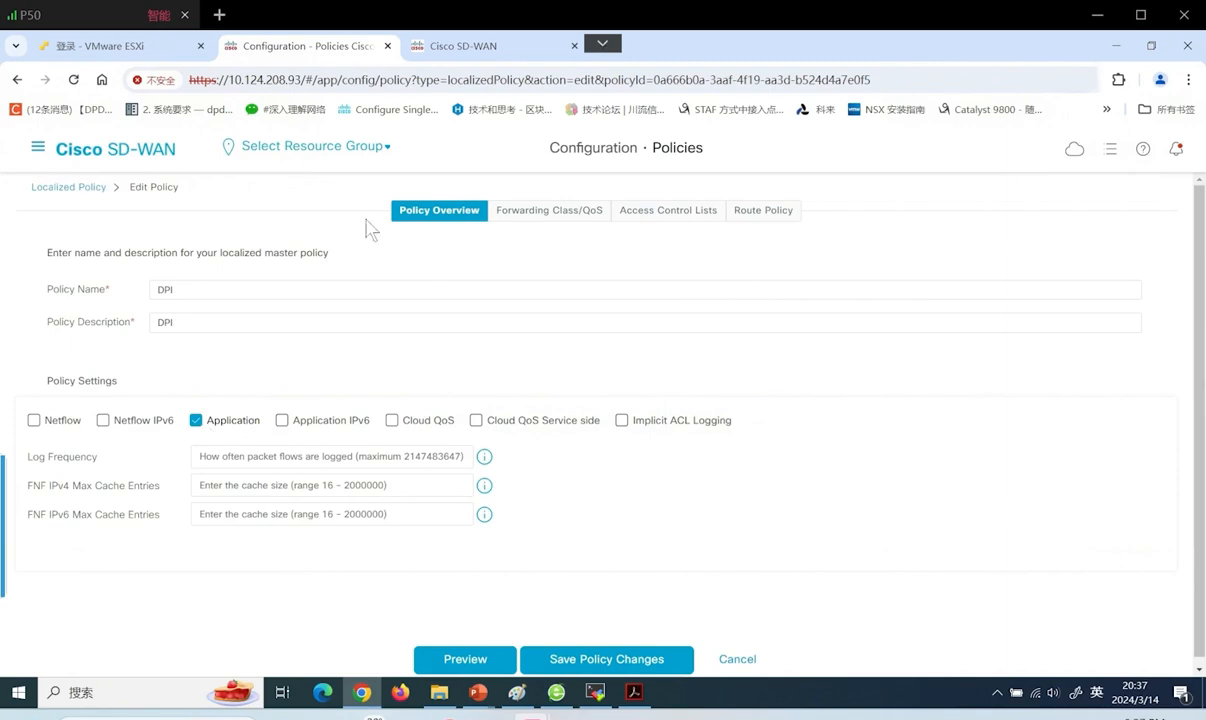
click(466, 47)
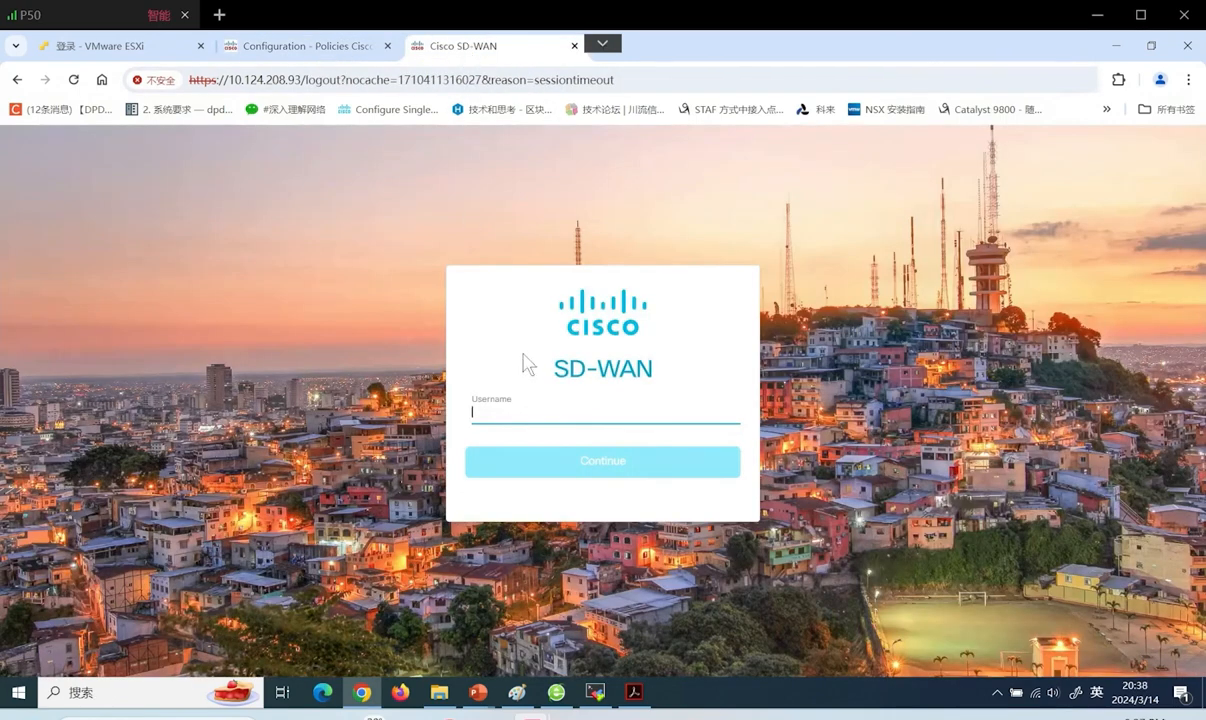
Sign back in with the administrator credentials and return to the DPI policy edit tab
text(admin)
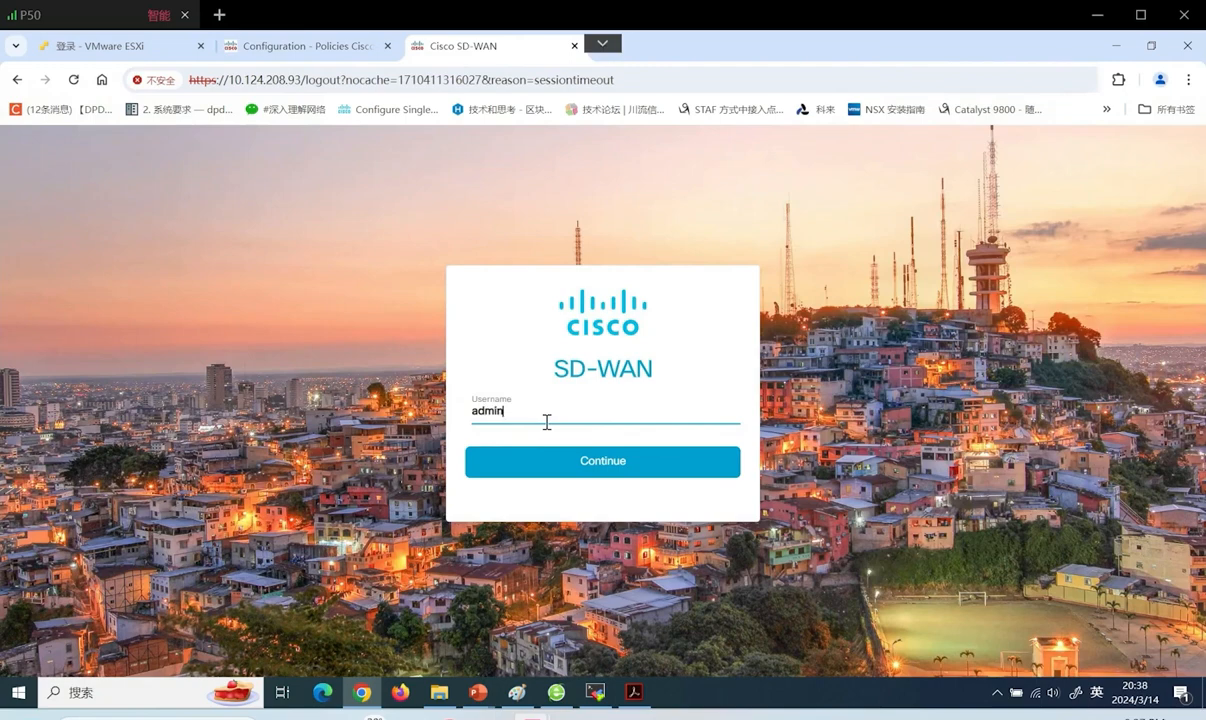
key(Return)
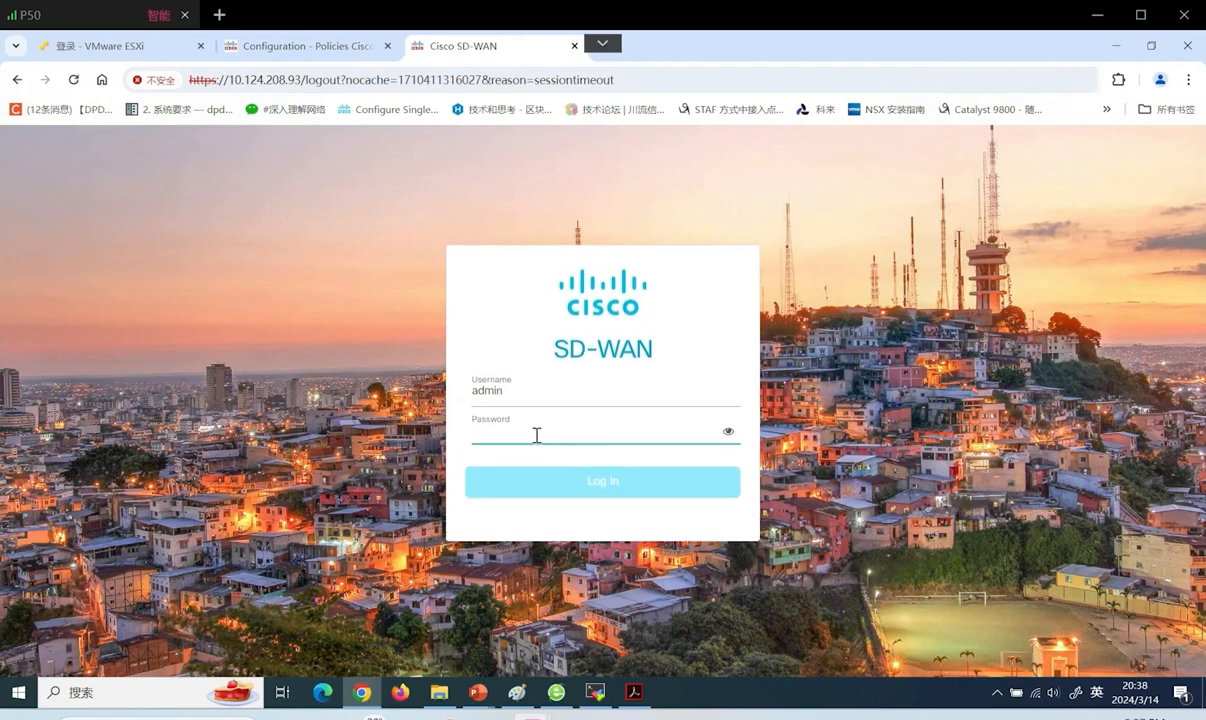
text(a)
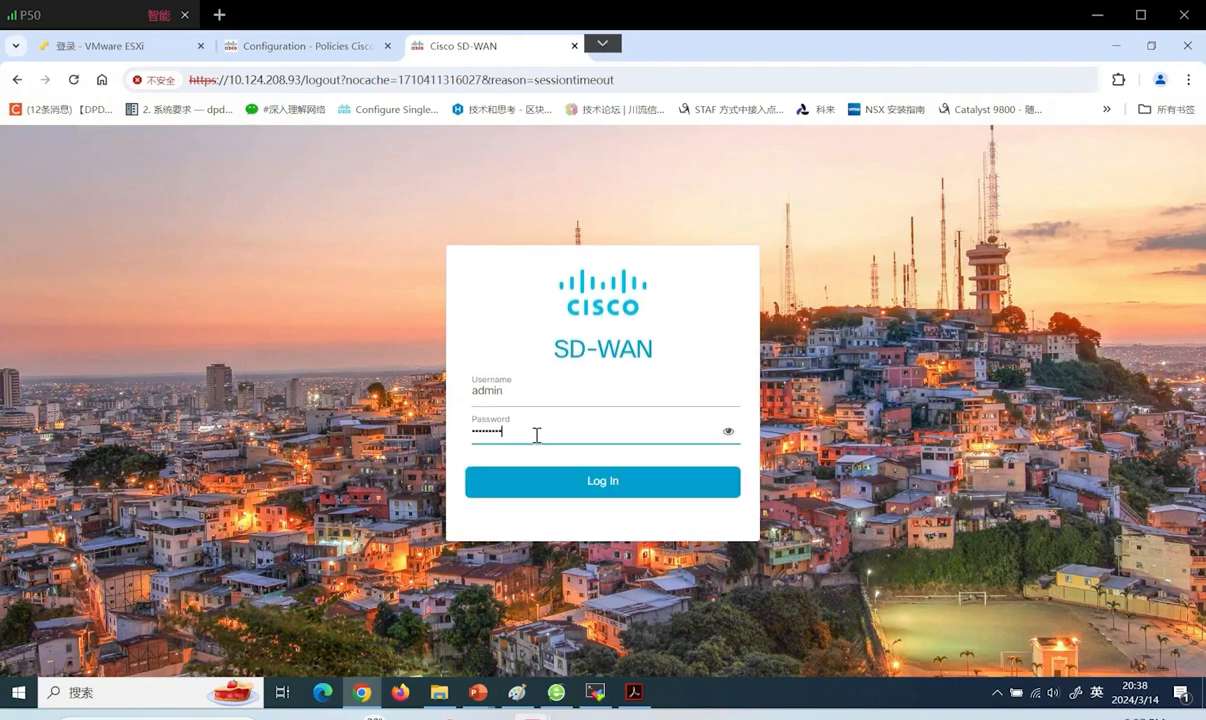
key(Return)
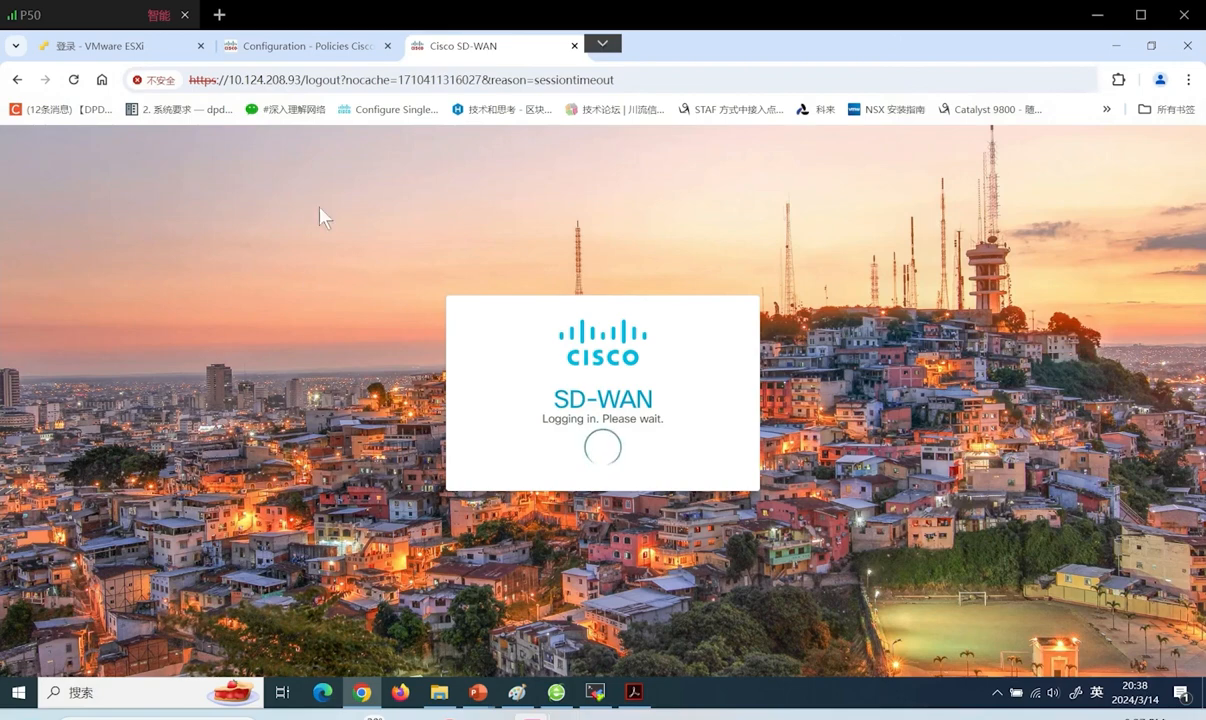
click(310, 47)
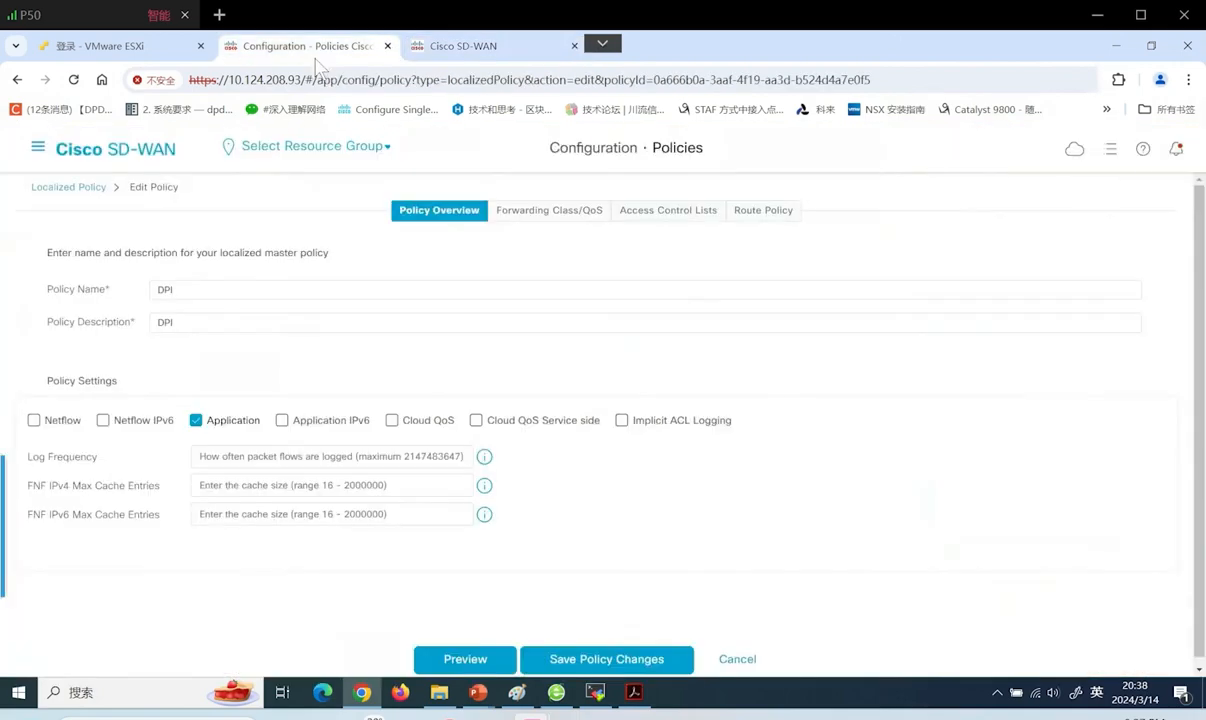
click(40, 148)
Head for Configuration › Templates, then switch to the login tab after the session timeout
click(296, 347)
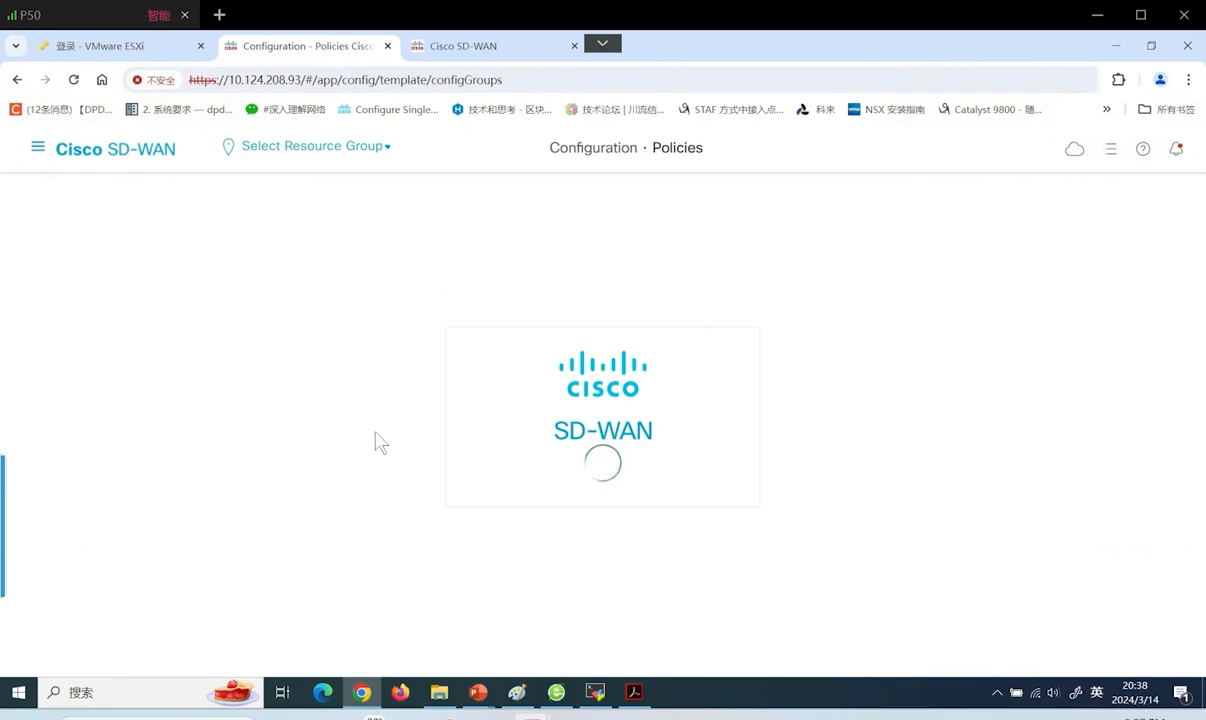
click(480, 55)
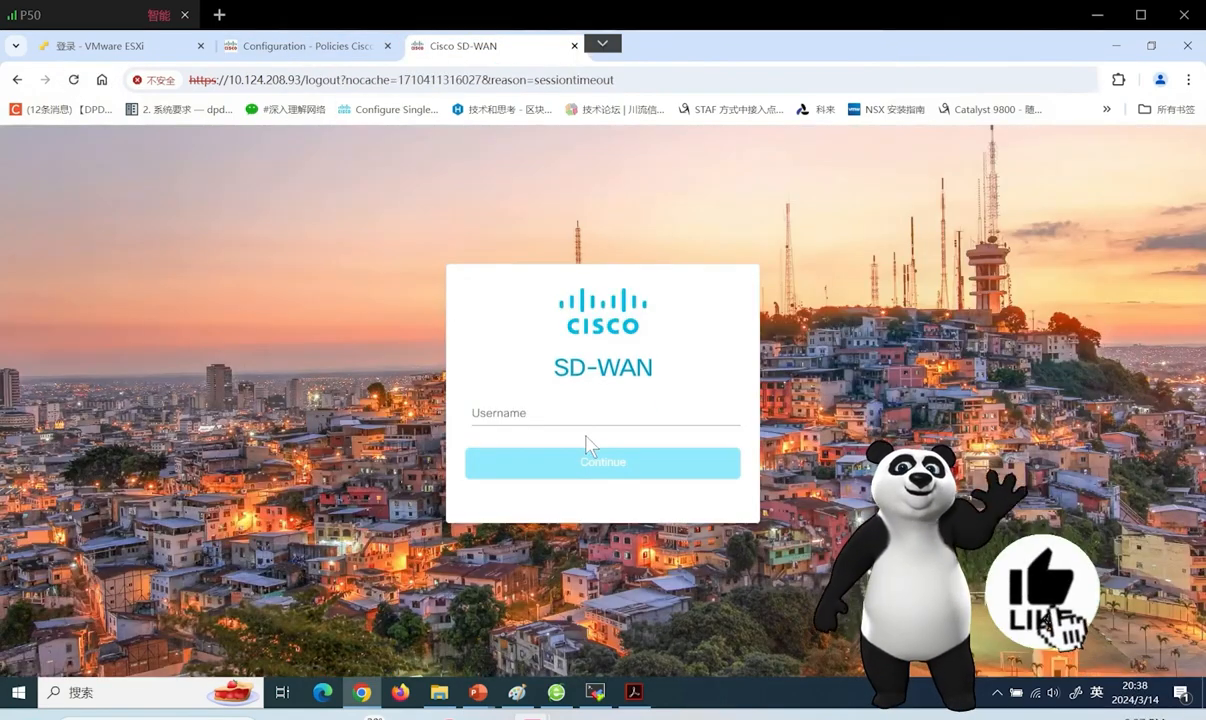
click(533, 413)
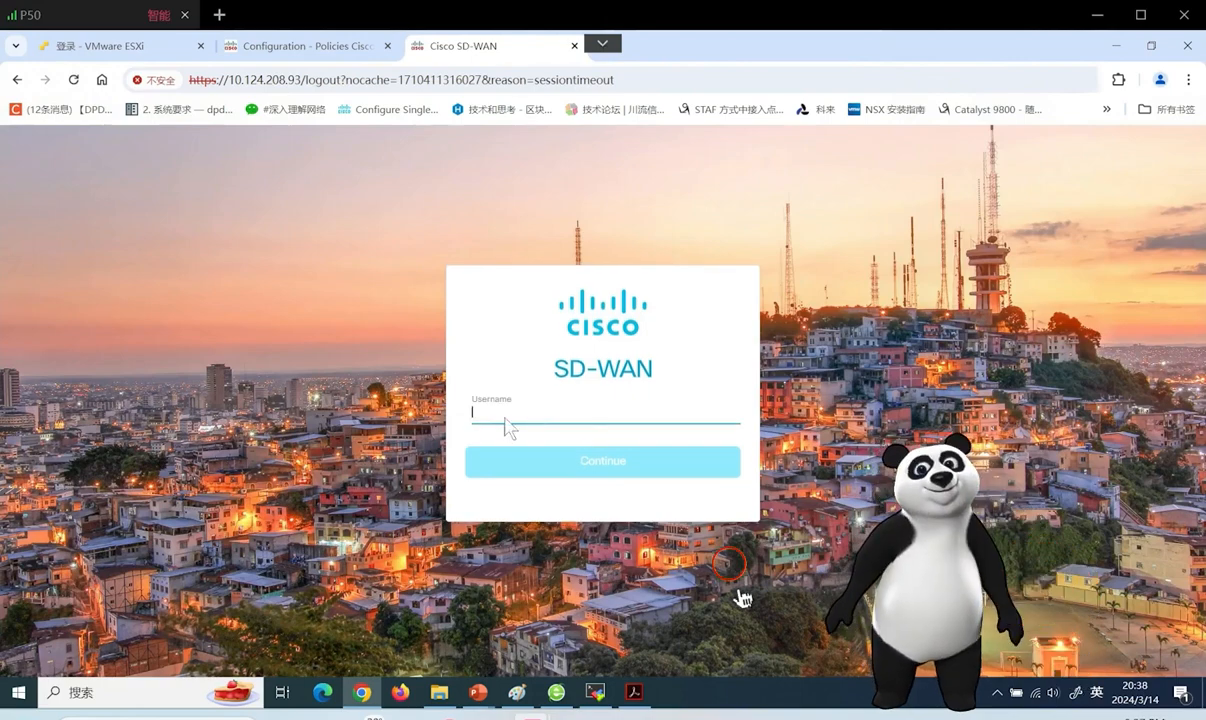
click(298, 48)
click(463, 55)
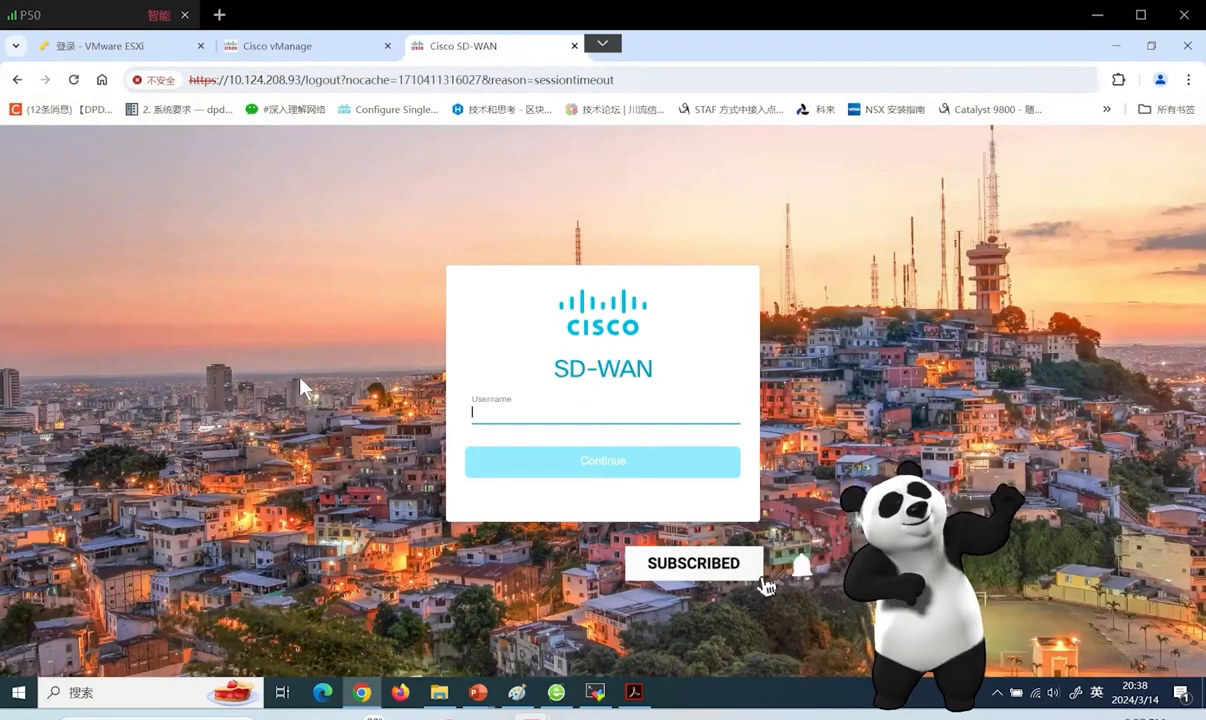
Log in again with the administrator username and password, checking both SD-WAN tabs
text(admin)
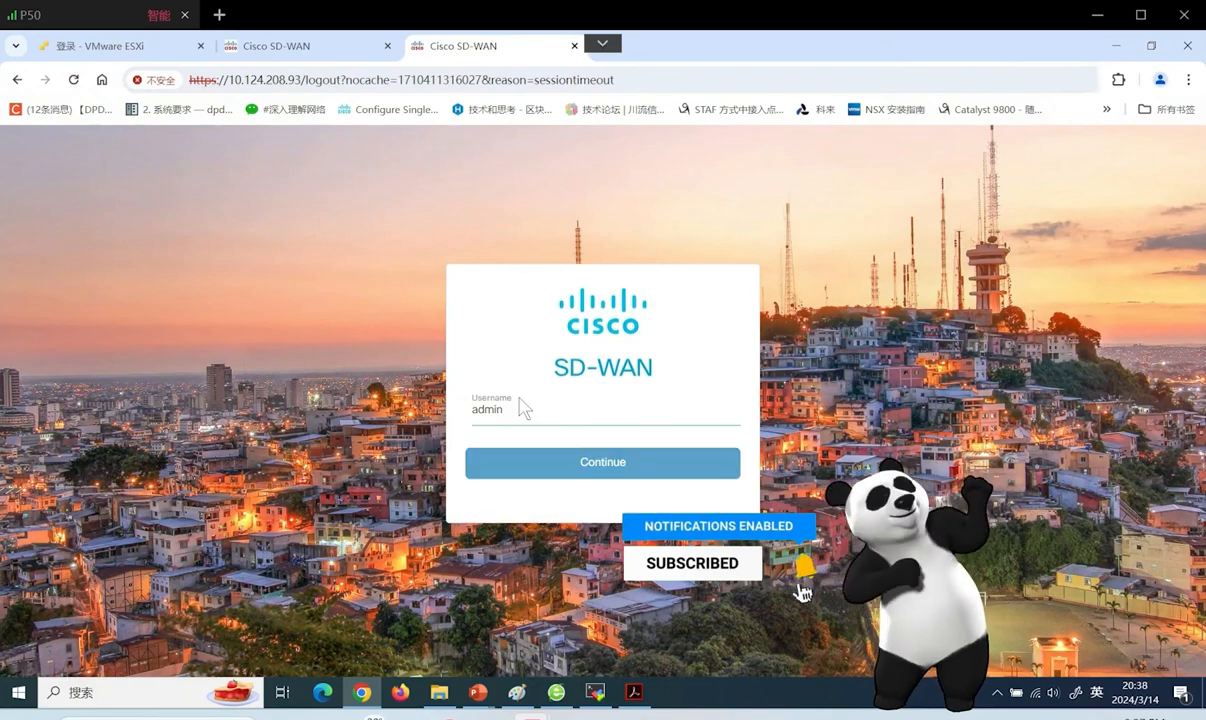
key(Return)
click(506, 430)
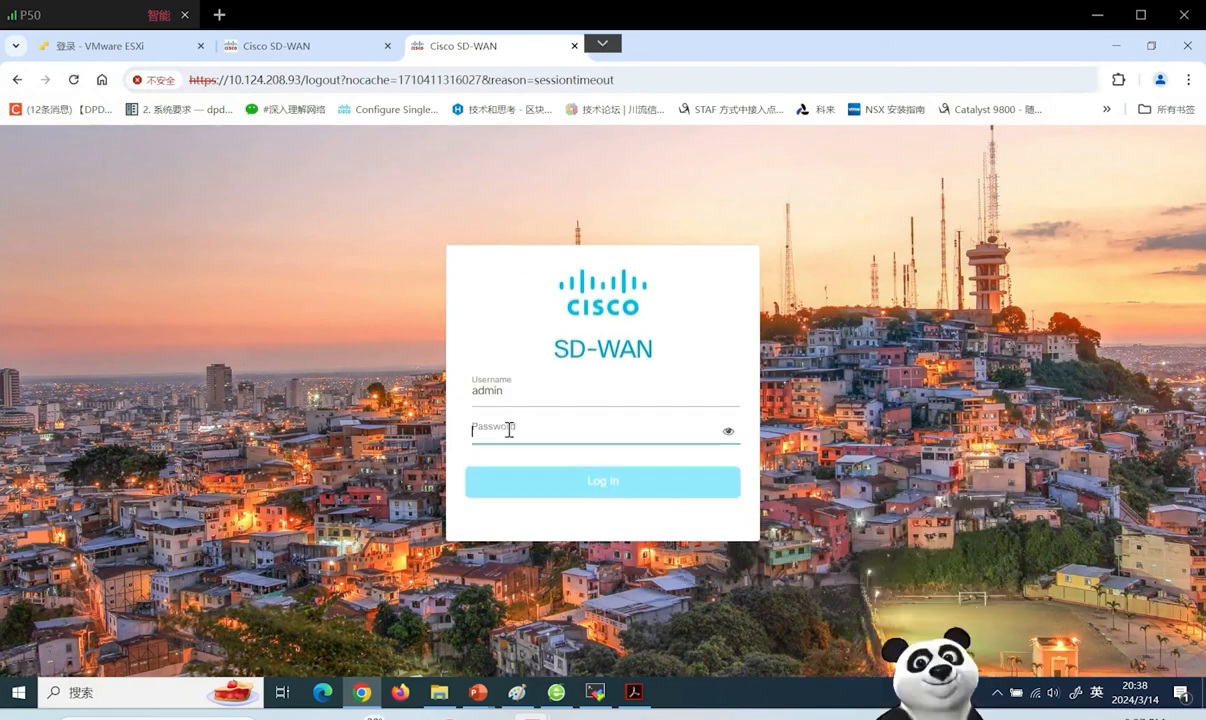
text(a)
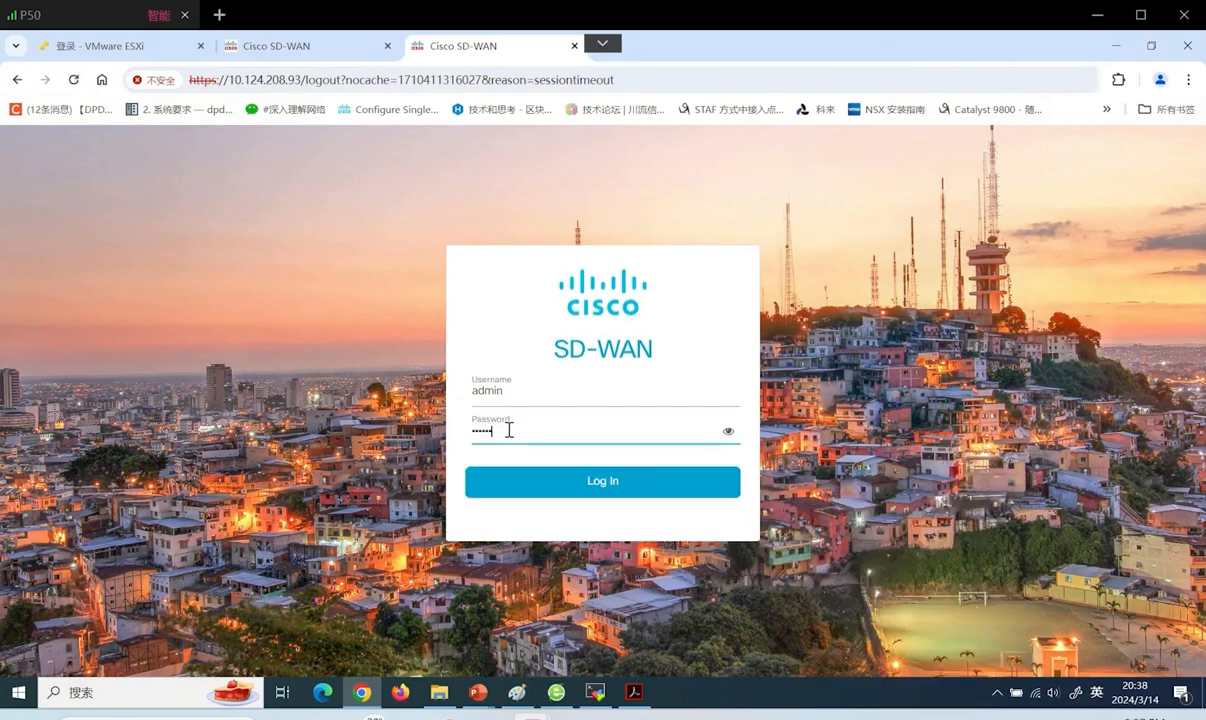
key(Return)
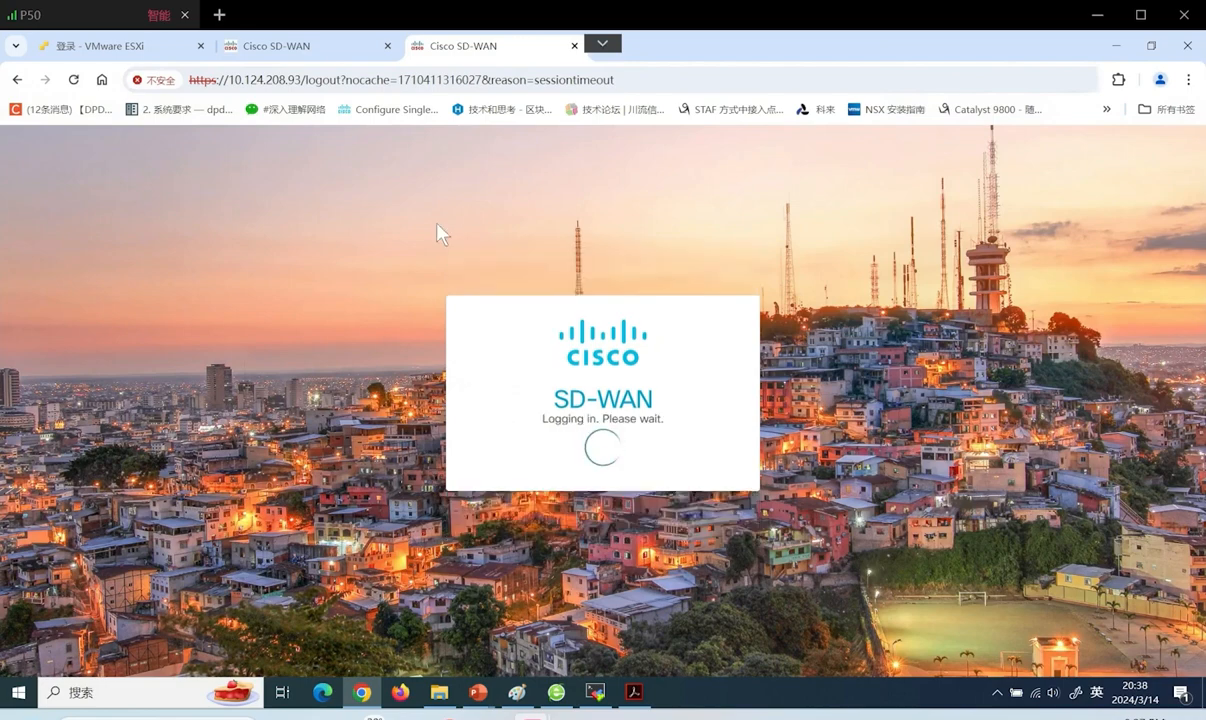
click(315, 48)
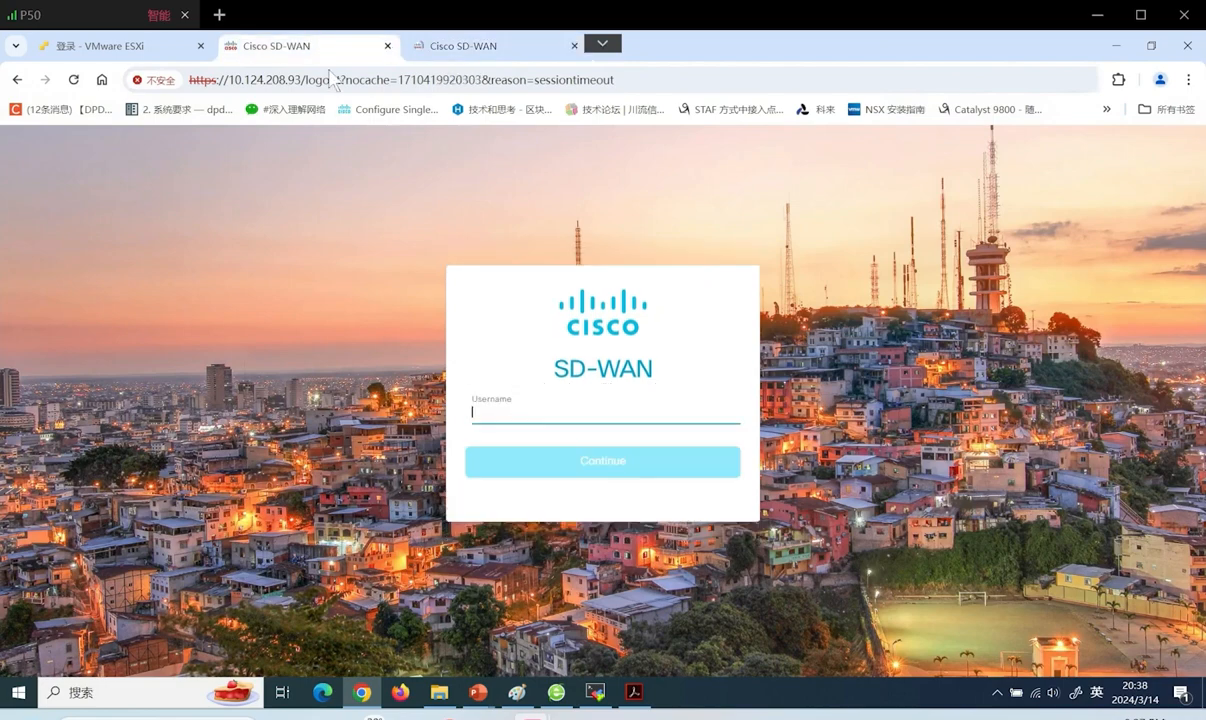
click(470, 47)
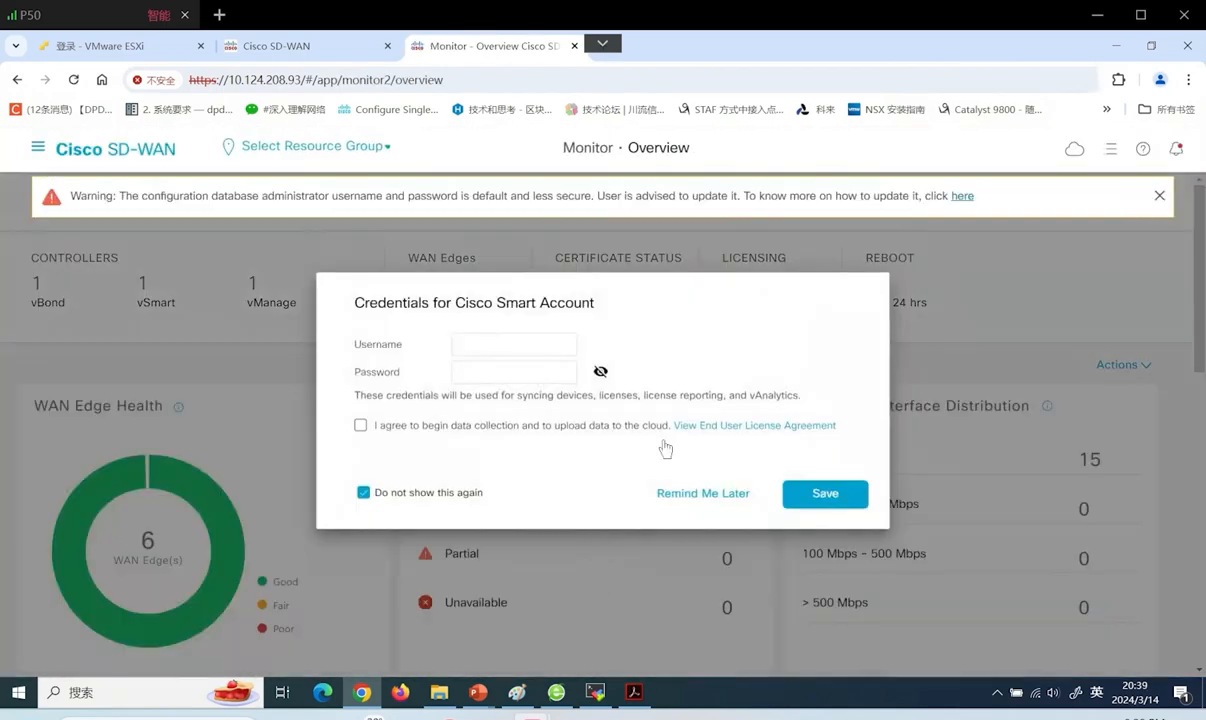
Postpone the Smart Account prompt and open the Device Templates list
click(679, 496)
click(38, 147)
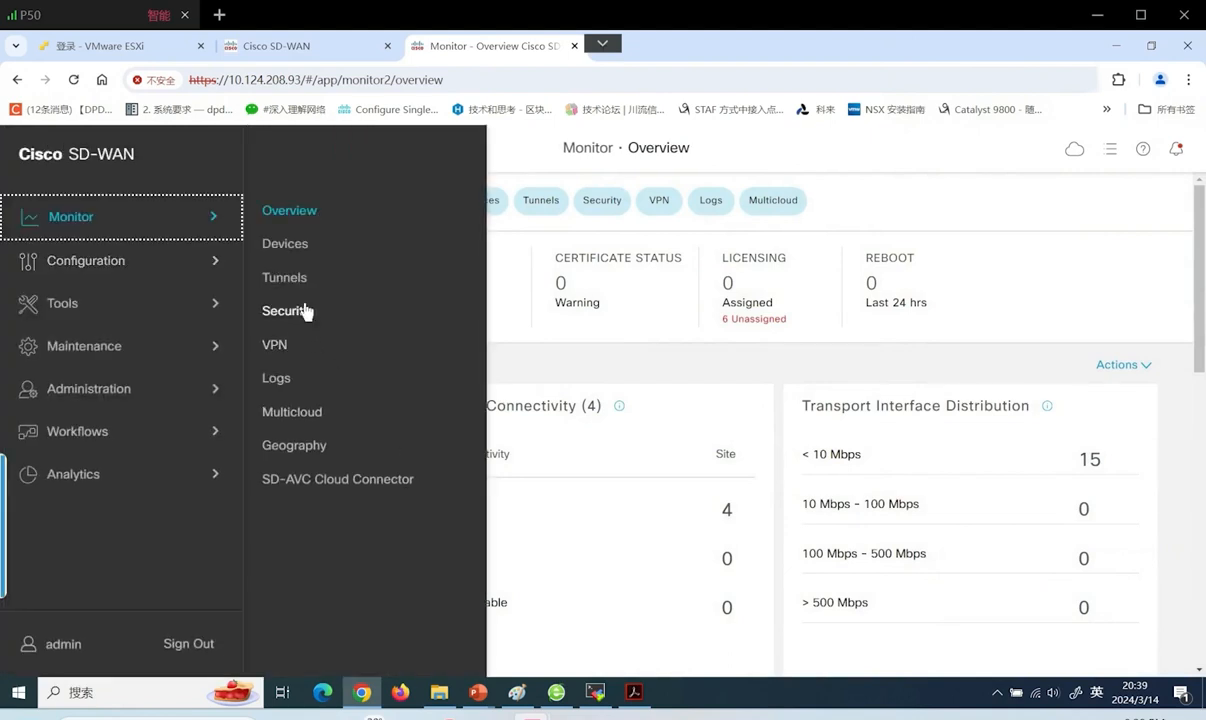
click(150, 261)
click(313, 347)
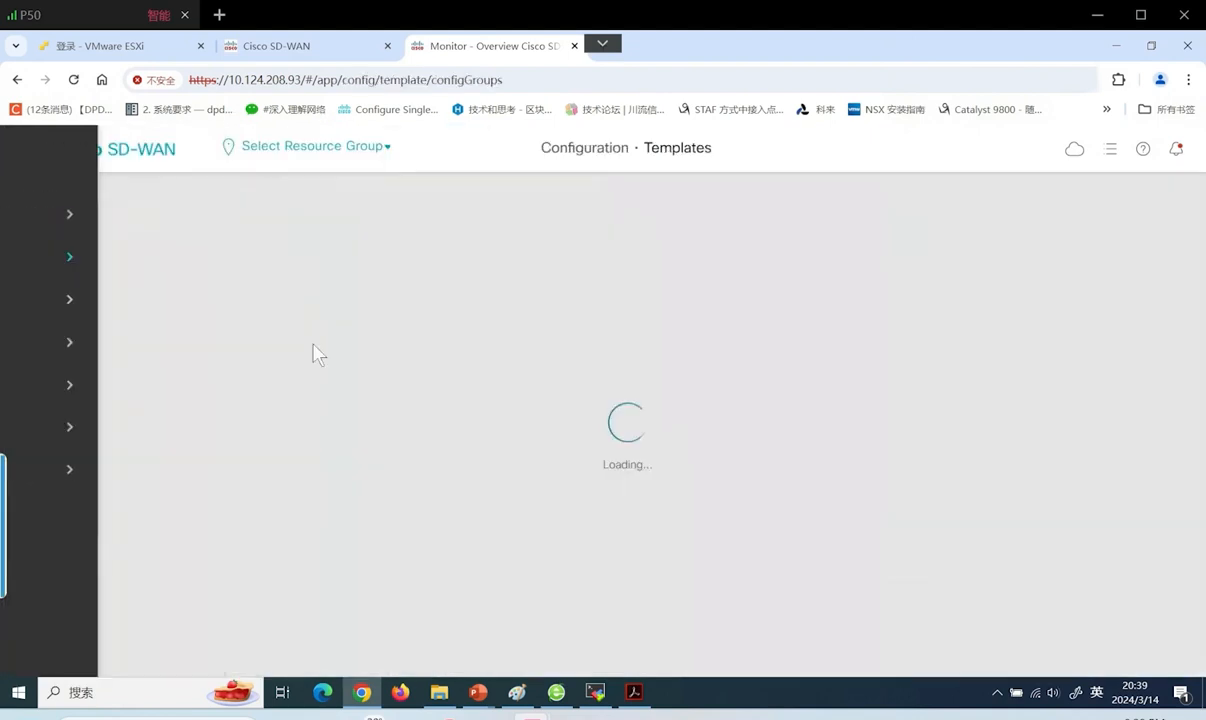
click(669, 200)
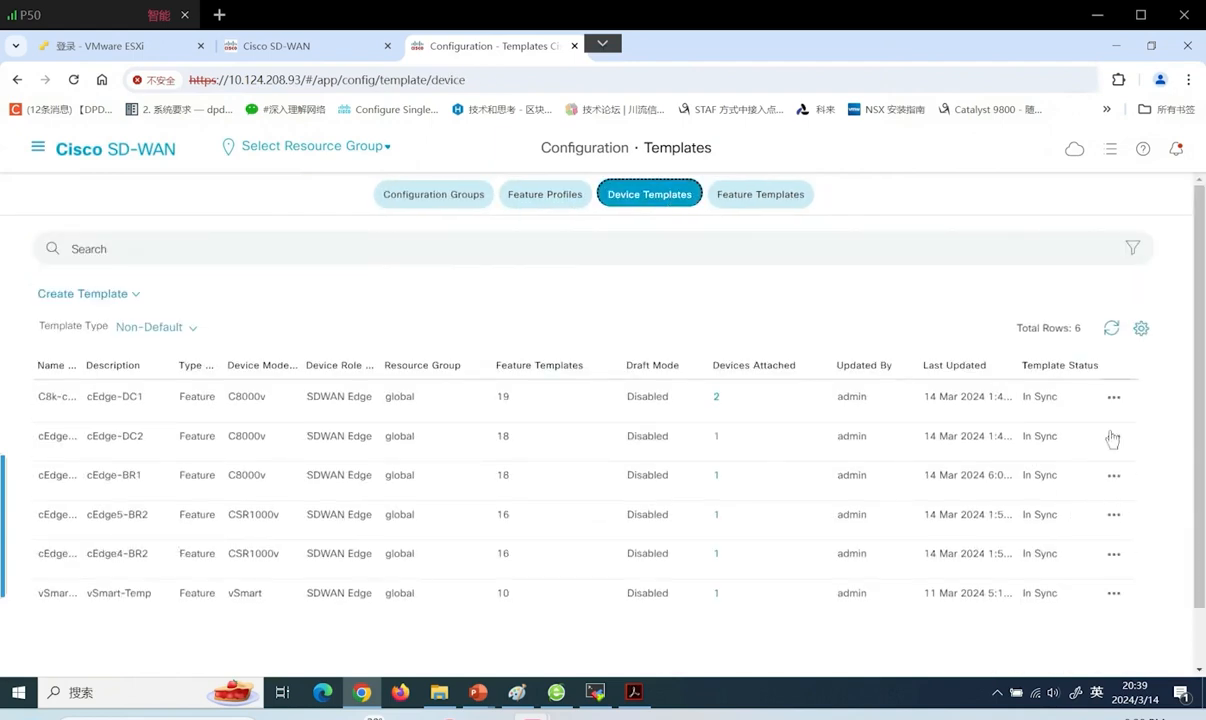
Edit the cEdge-BR1 template and scroll to its Security Policy, Block-Zone-Ping
click(1114, 478)
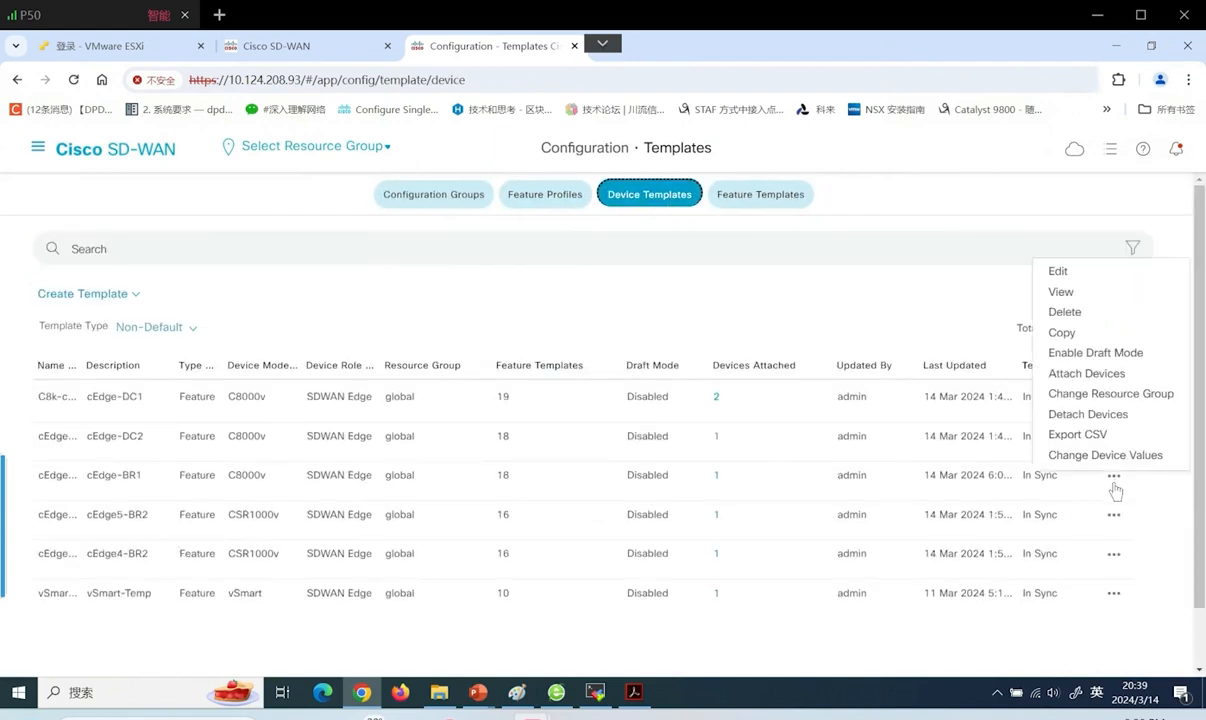
click(1080, 275)
click(628, 393)
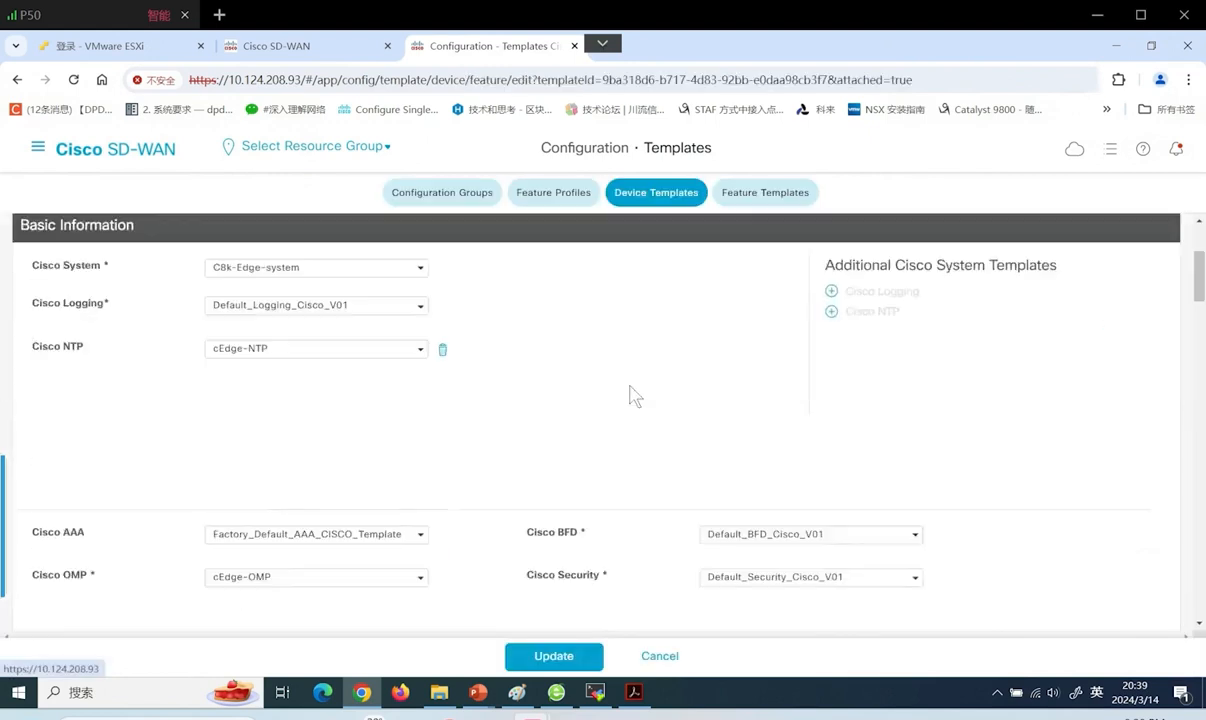
scroll(548, 450, down, 2)
scroll(548, 480, down, 1)
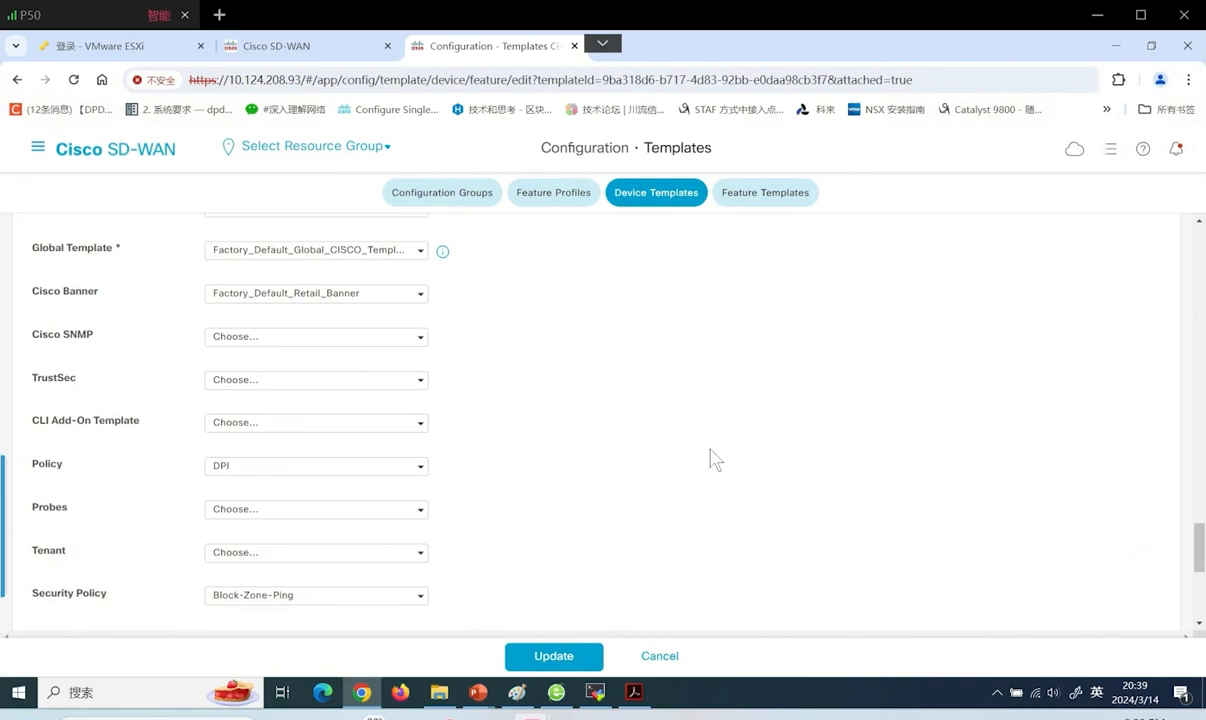
click(32, 150)
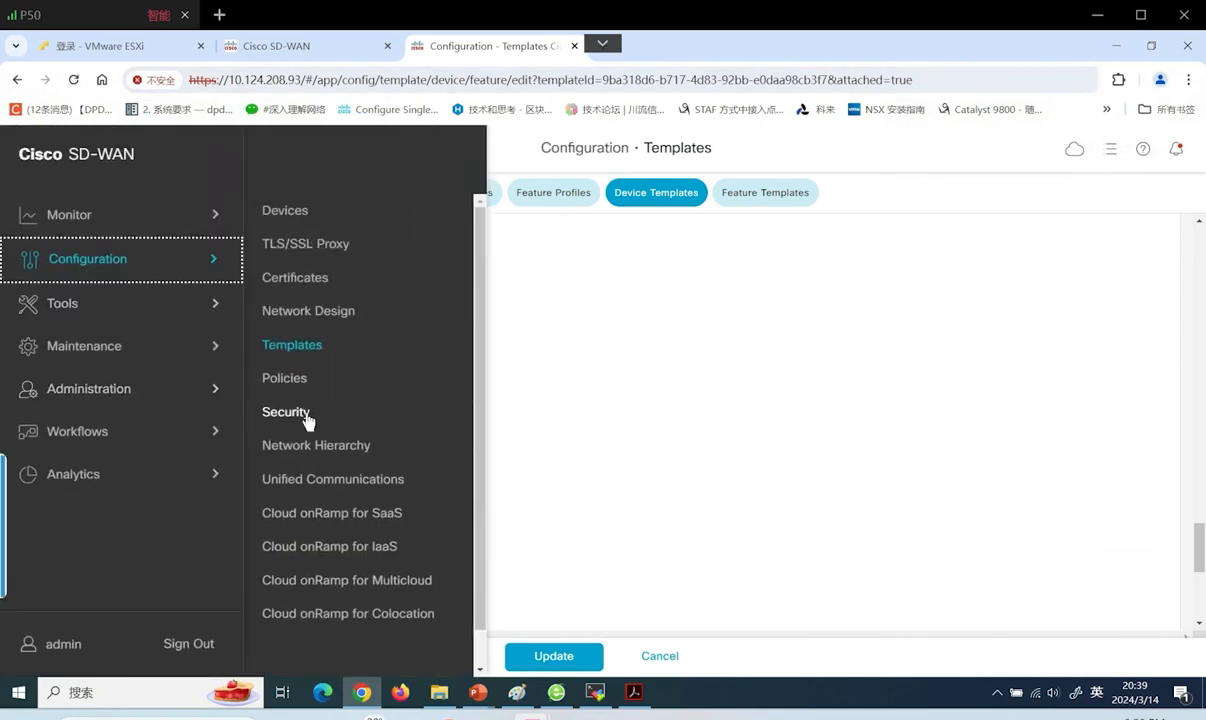
Open the Zone-block-ping firewall policy for editing from the custom security options
click(300, 412)
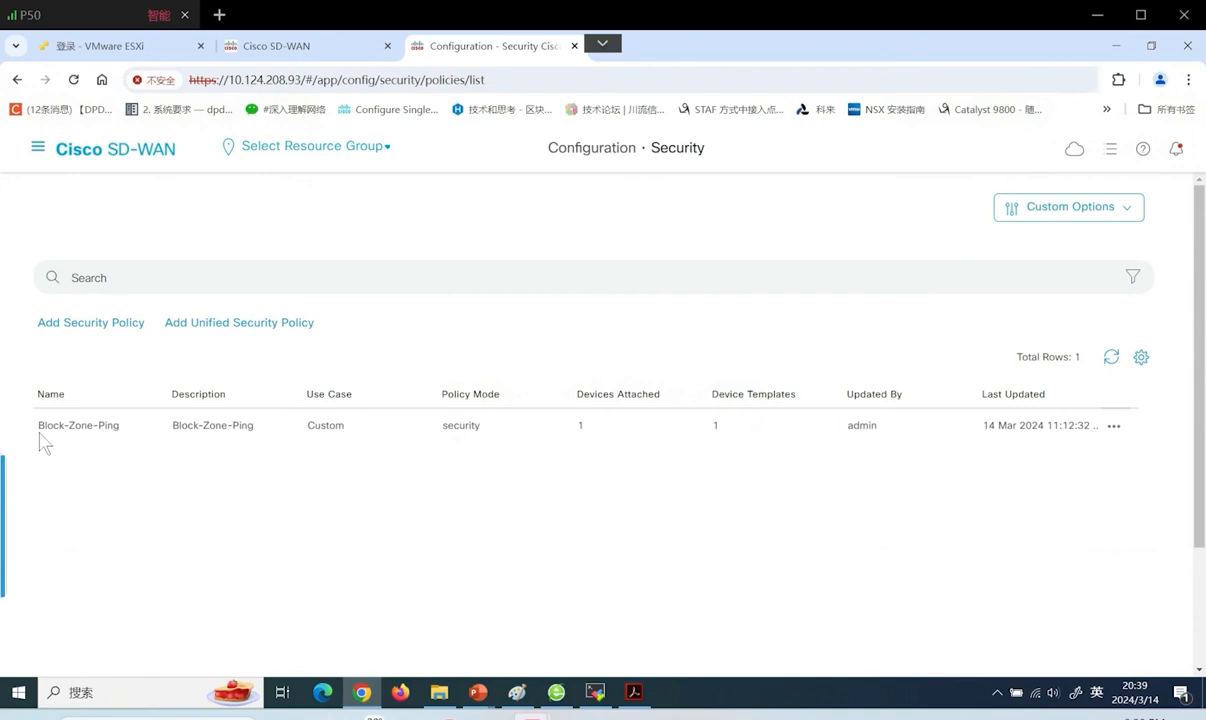
click(1066, 210)
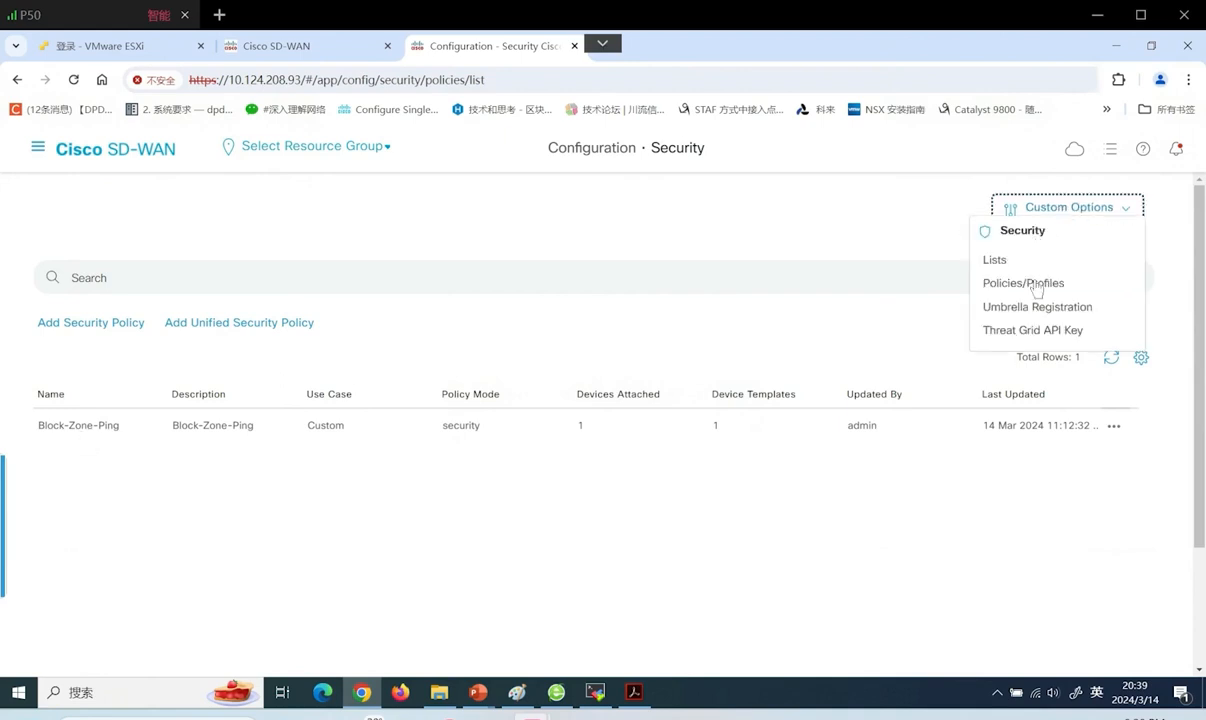
click(1036, 285)
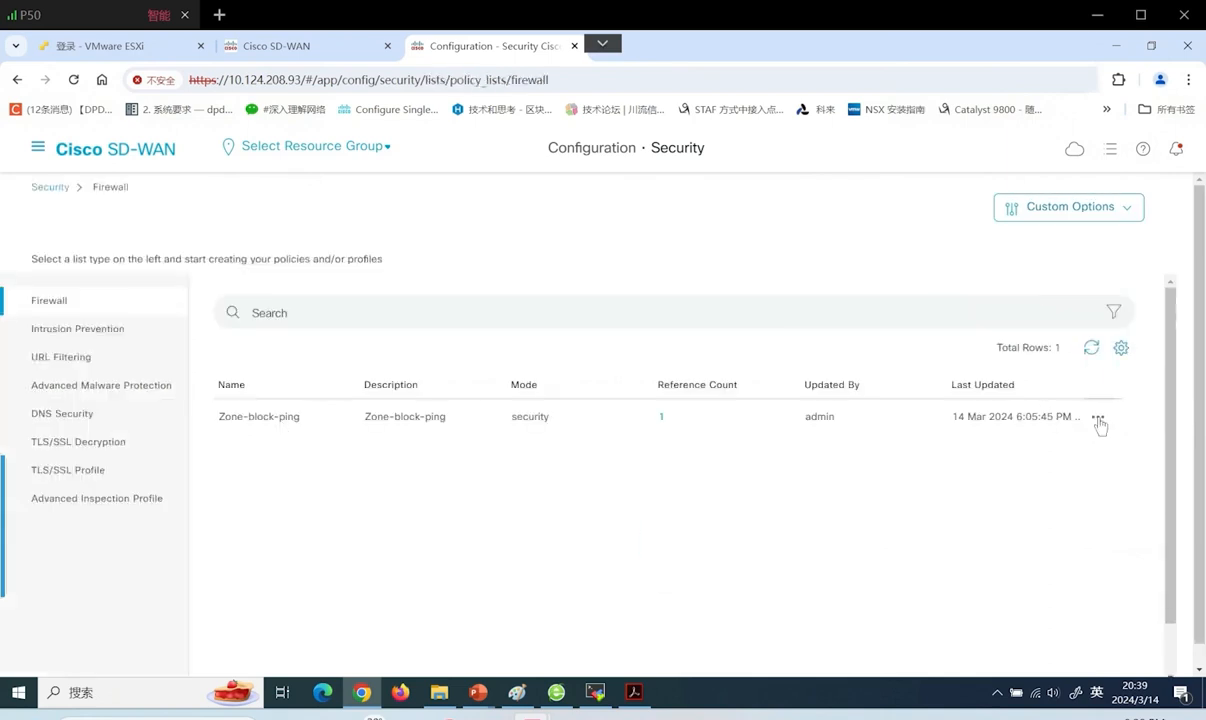
click(1099, 418)
click(1030, 470)
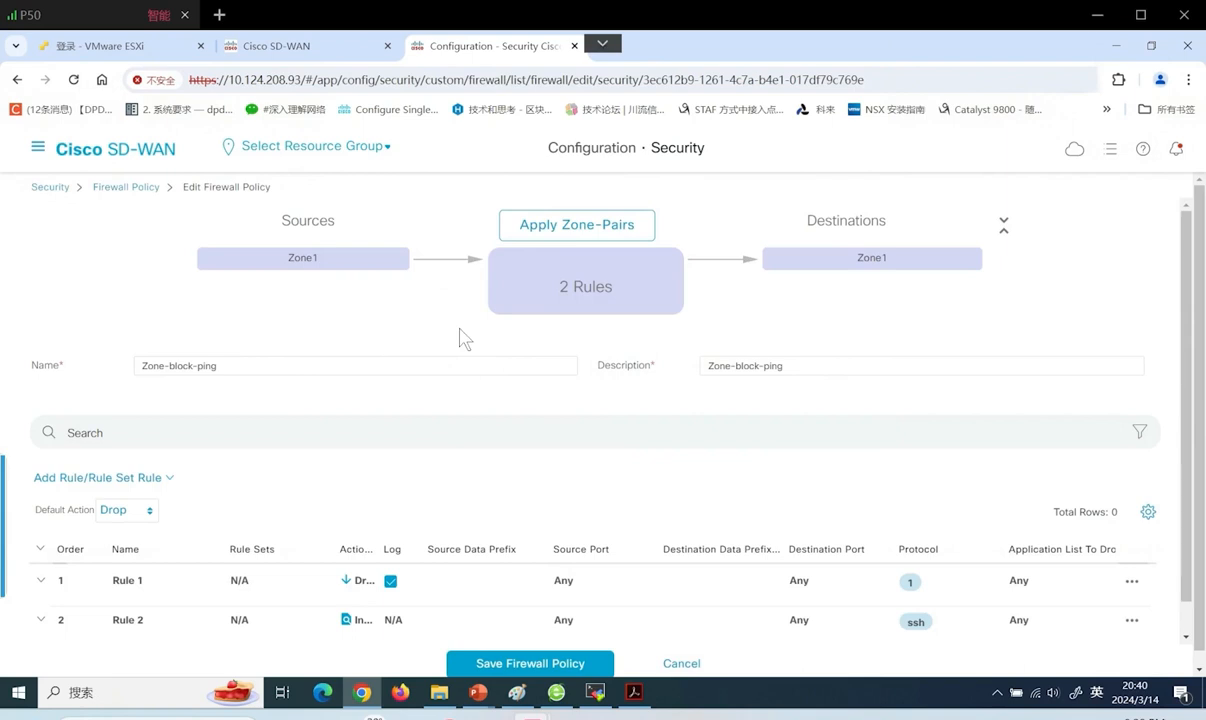
Review the Zone1-to-Zone1 pair and its two rules, then bring up Rule 1's actions
double_click(296, 262)
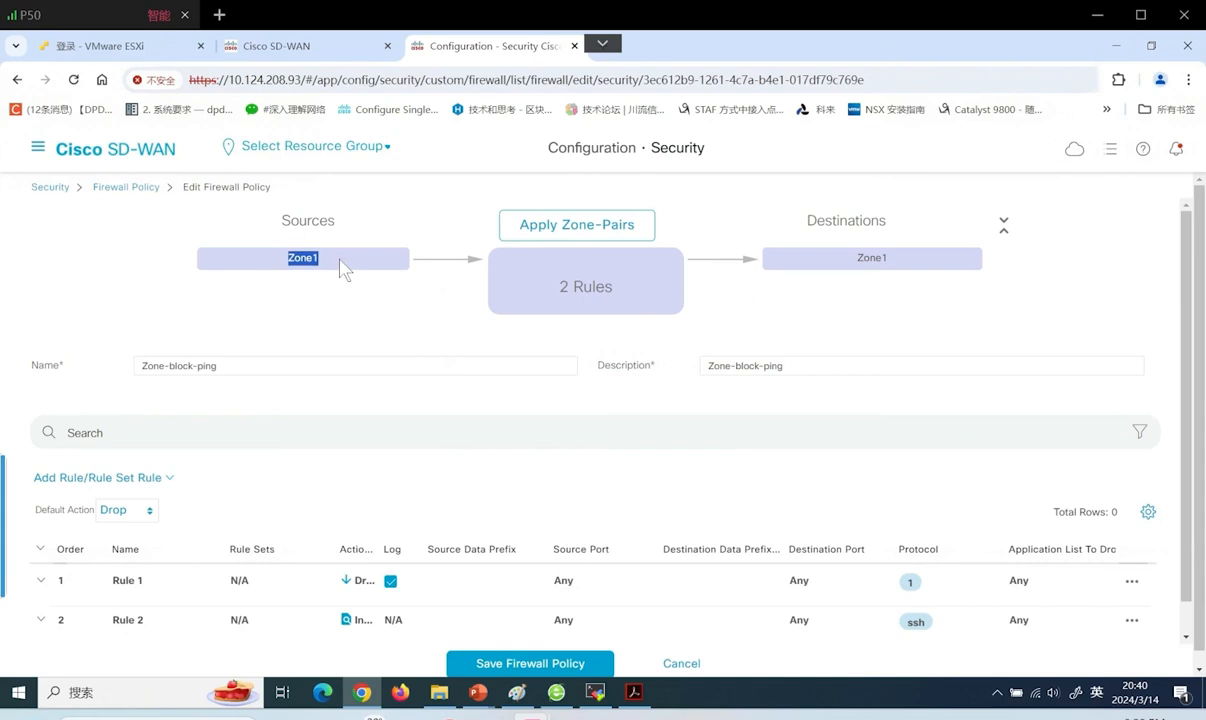
double_click(880, 262)
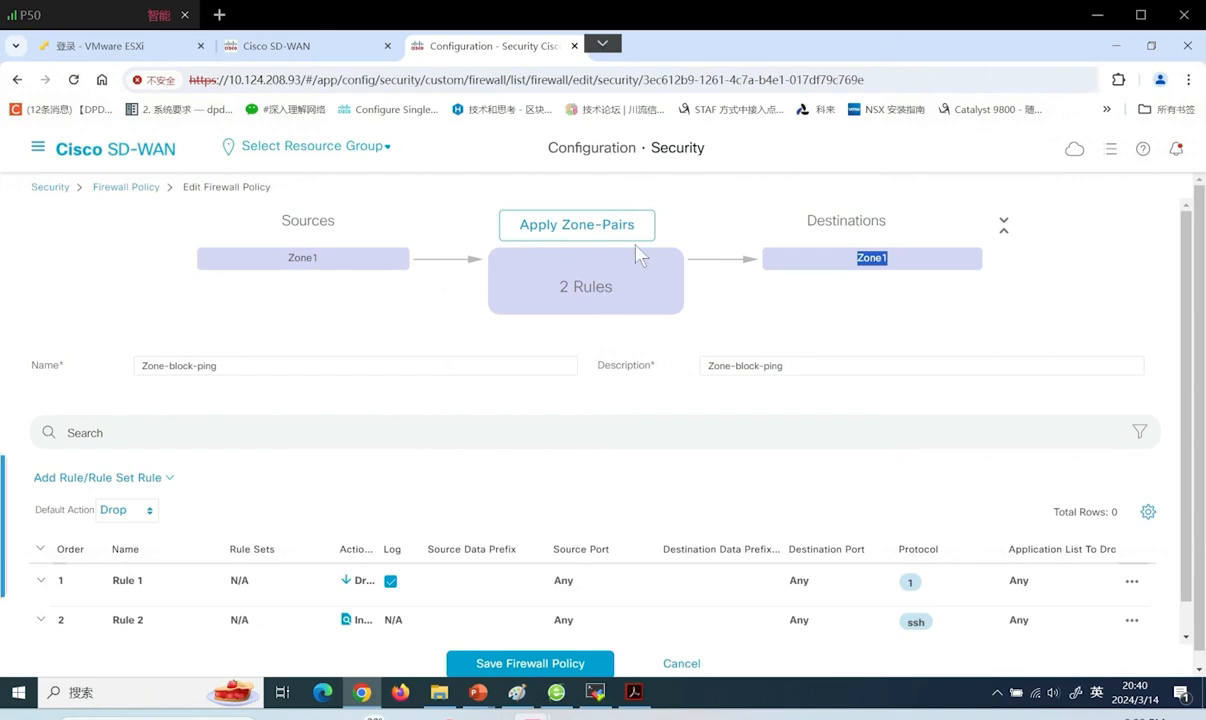
scroll(519, 361, down, 1)
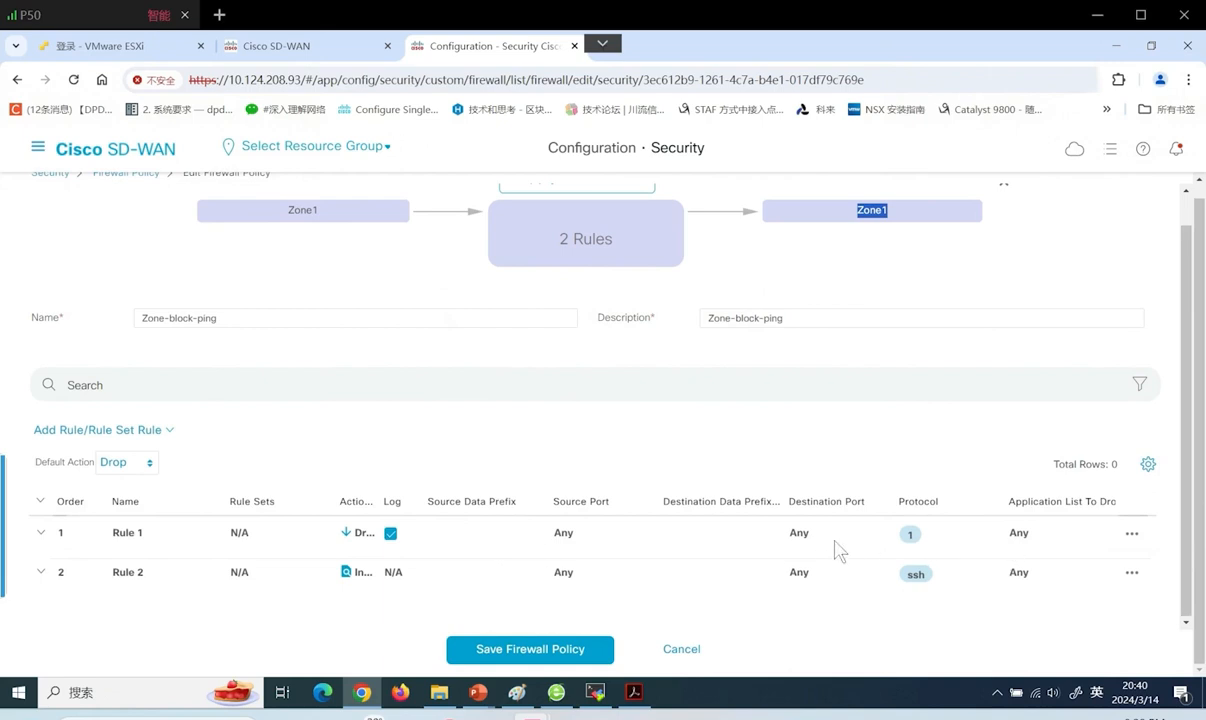
click(1131, 533)
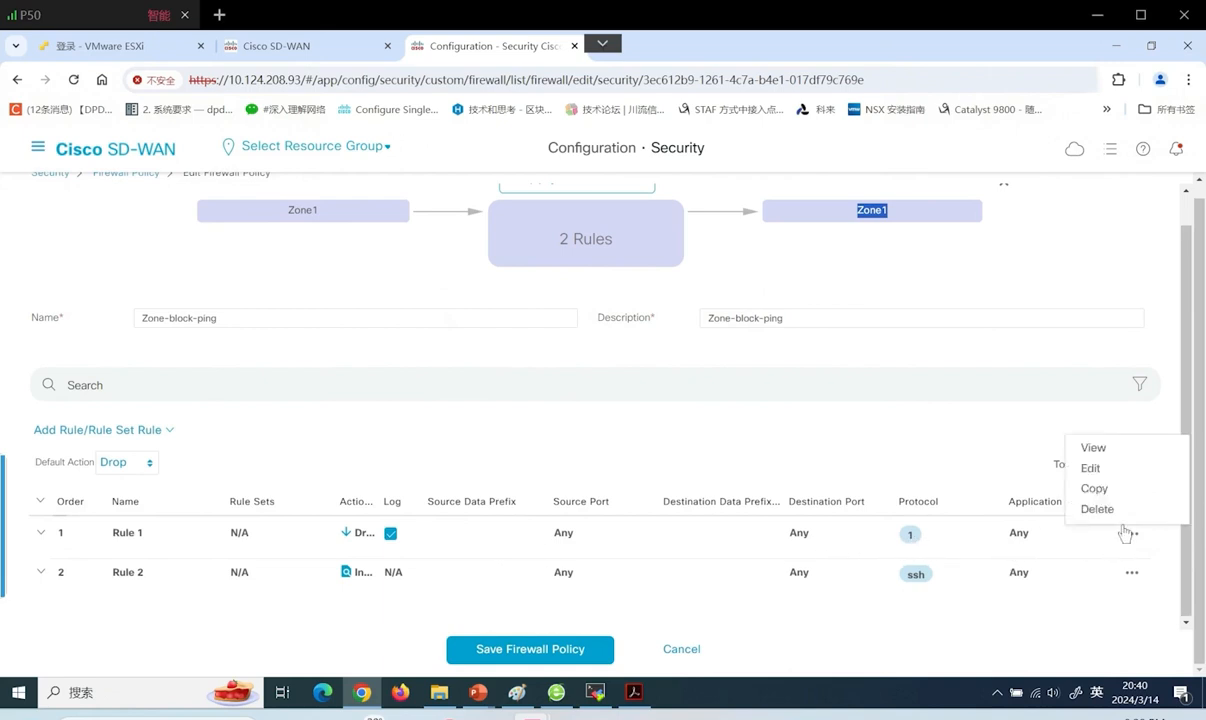
click(1050, 458)
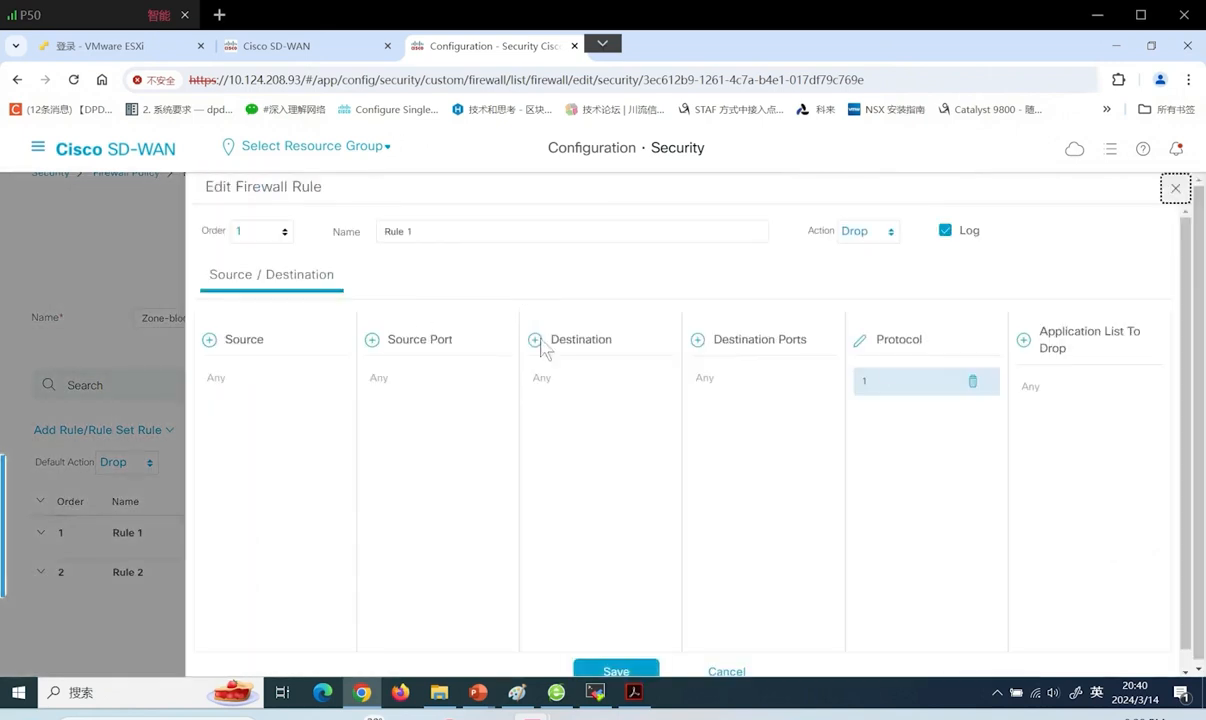
double_click(862, 382)
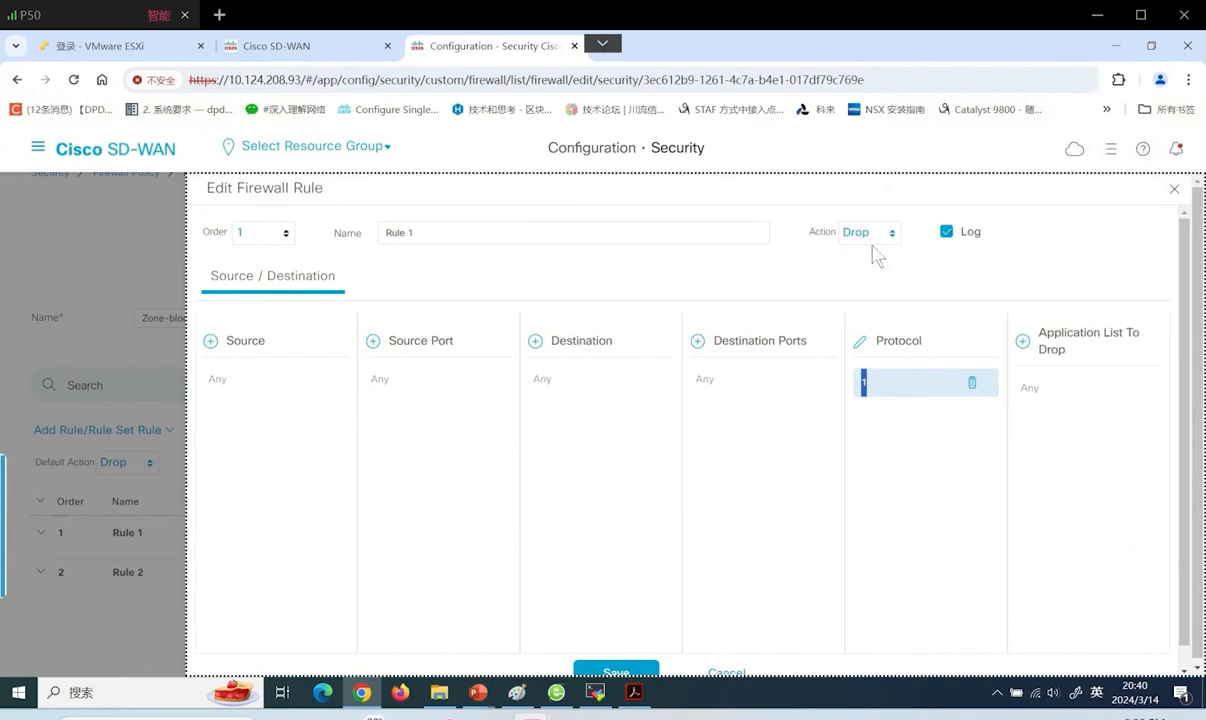
click(1174, 188)
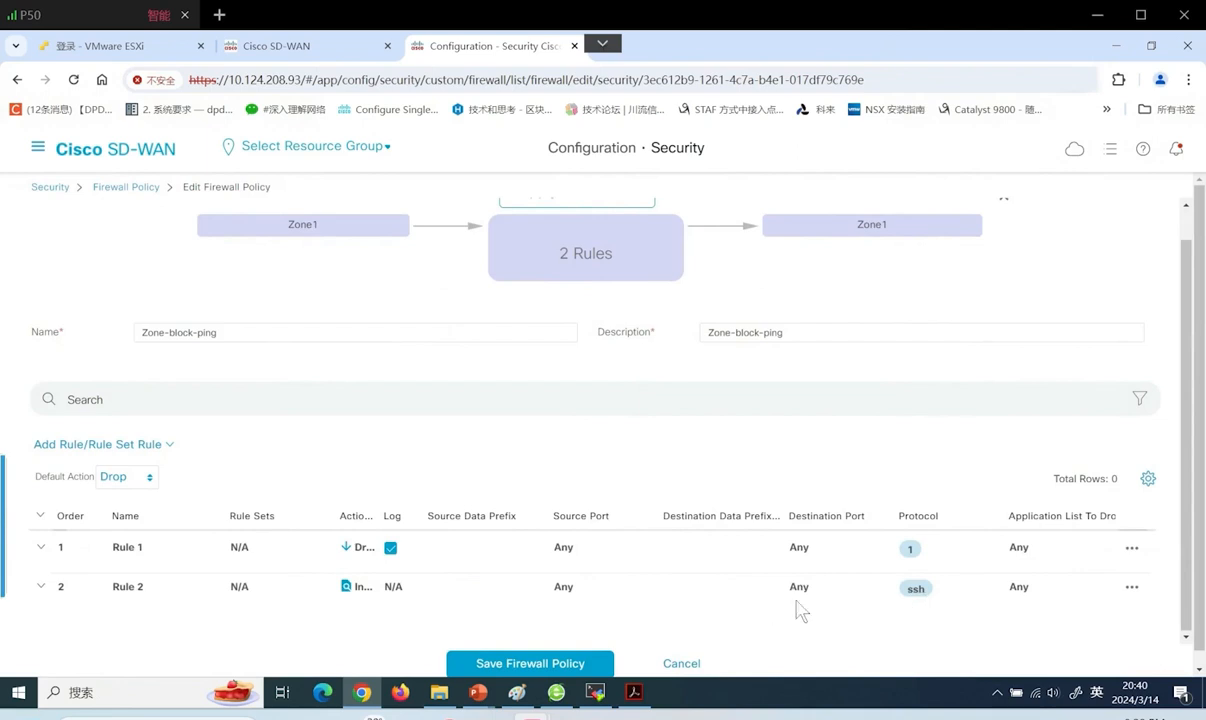
click(1131, 588)
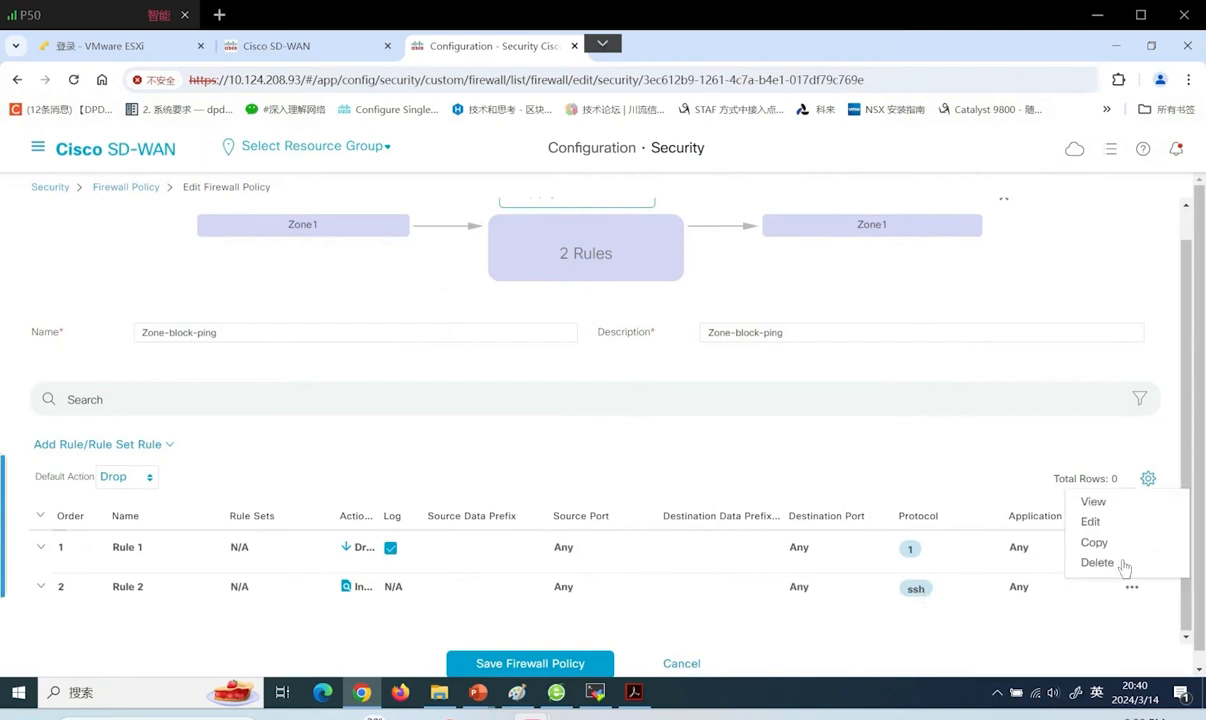
click(1090, 522)
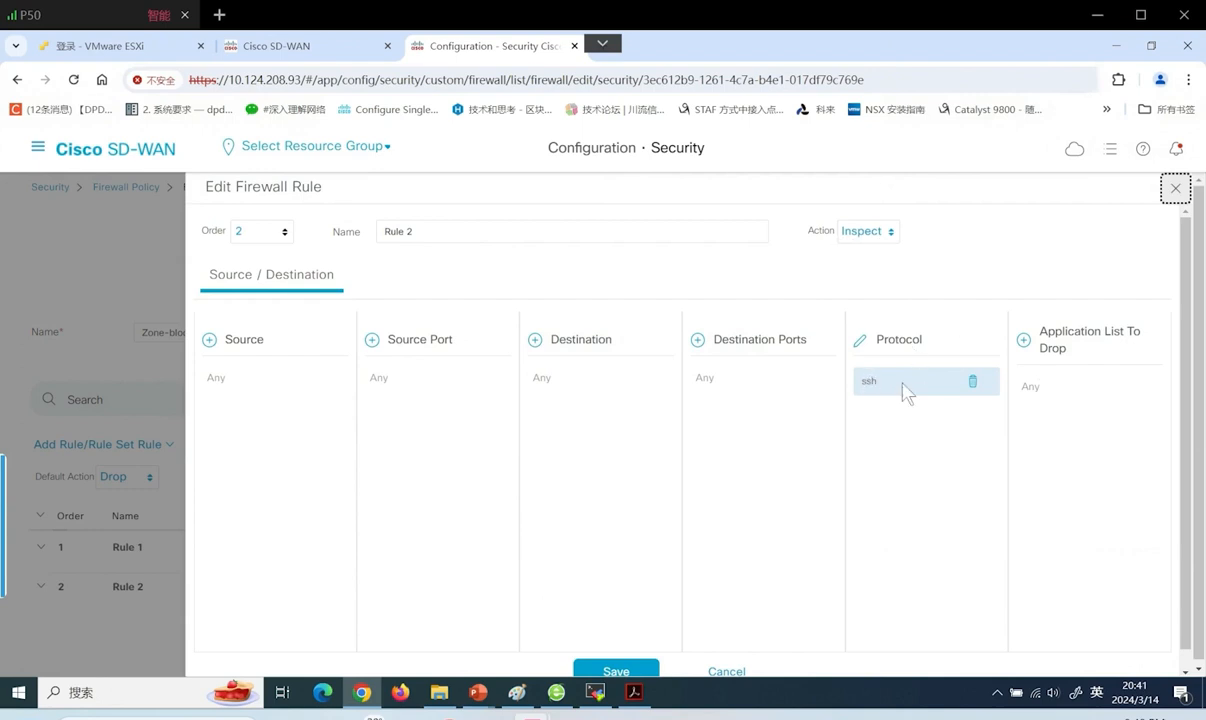
click(718, 671)
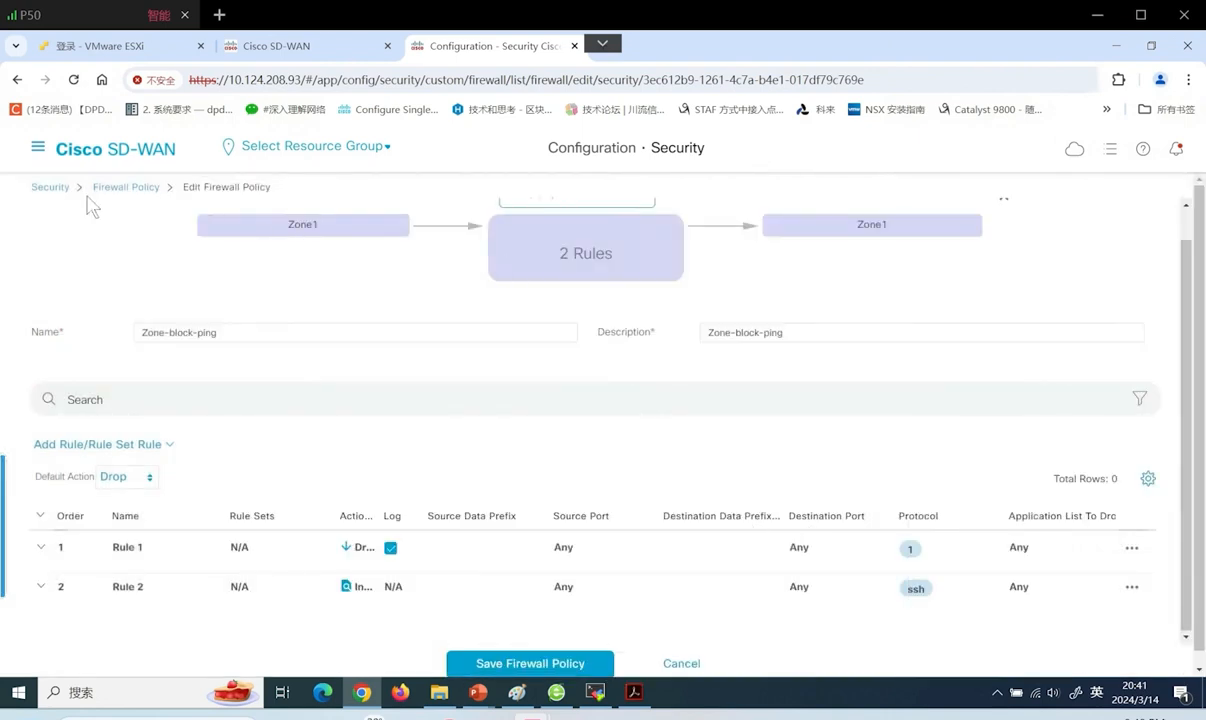
Open the cEdge-BR1 device template for editing from the Device Templates list
click(39, 147)
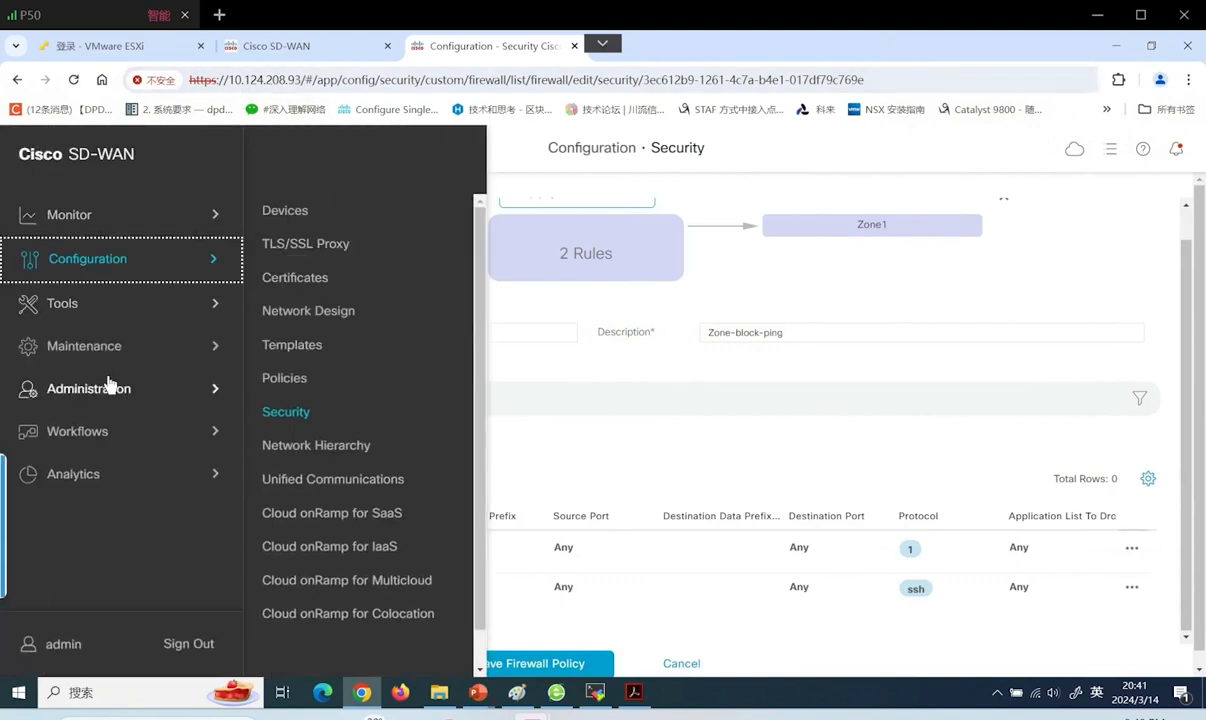
click(284, 346)
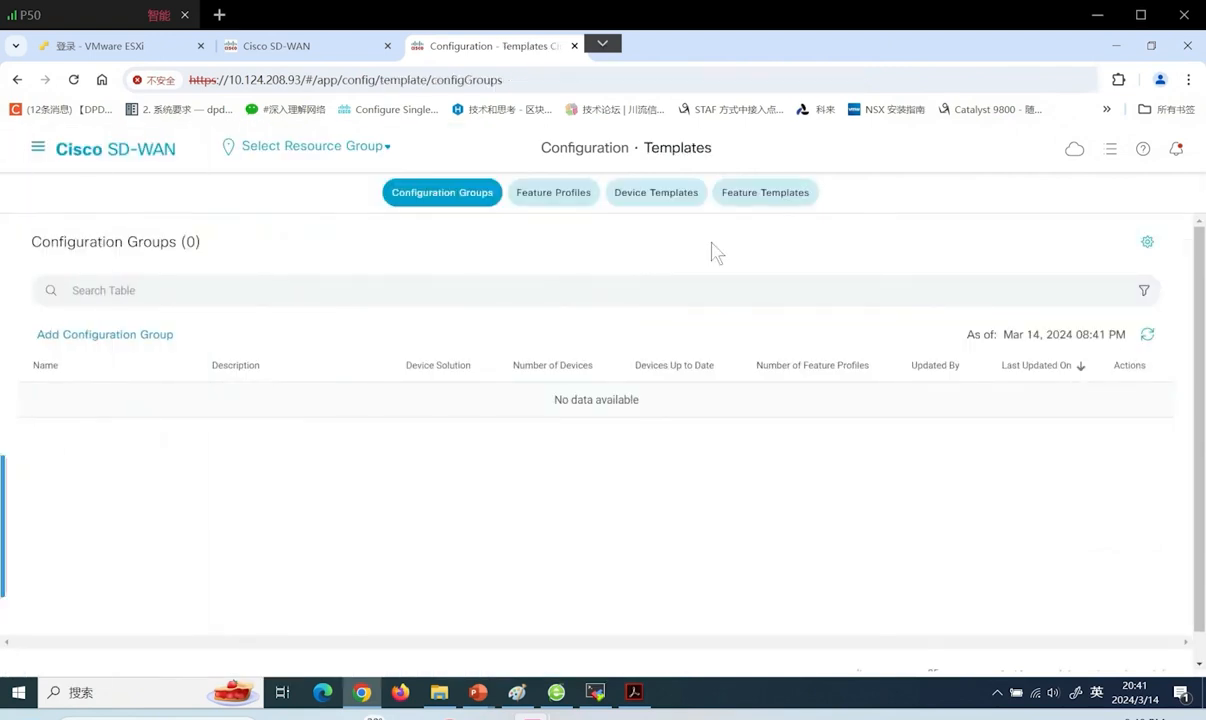
click(648, 194)
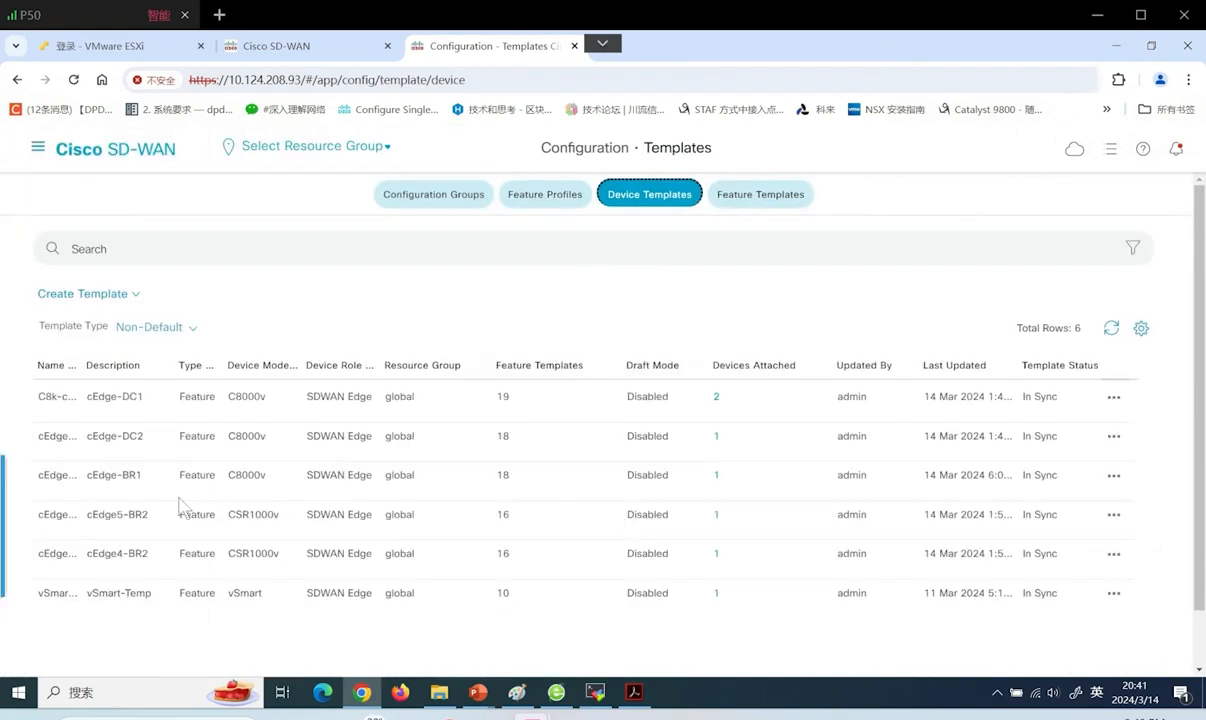
click(1113, 476)
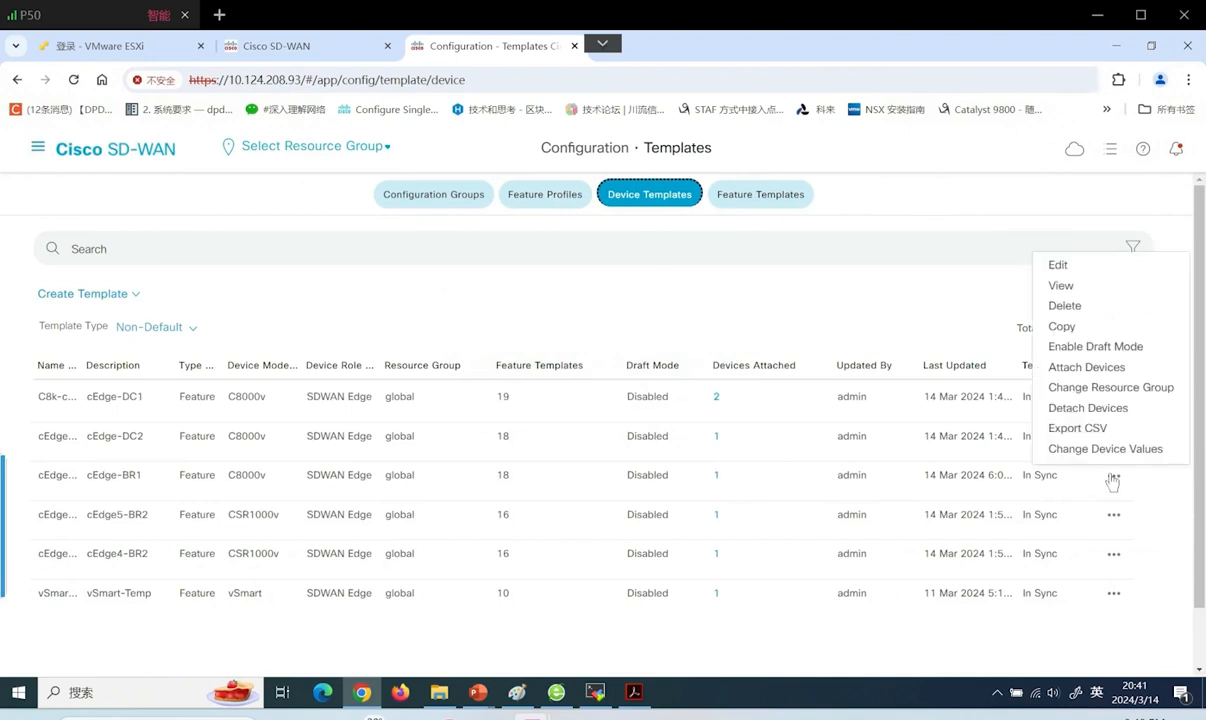
click(1058, 265)
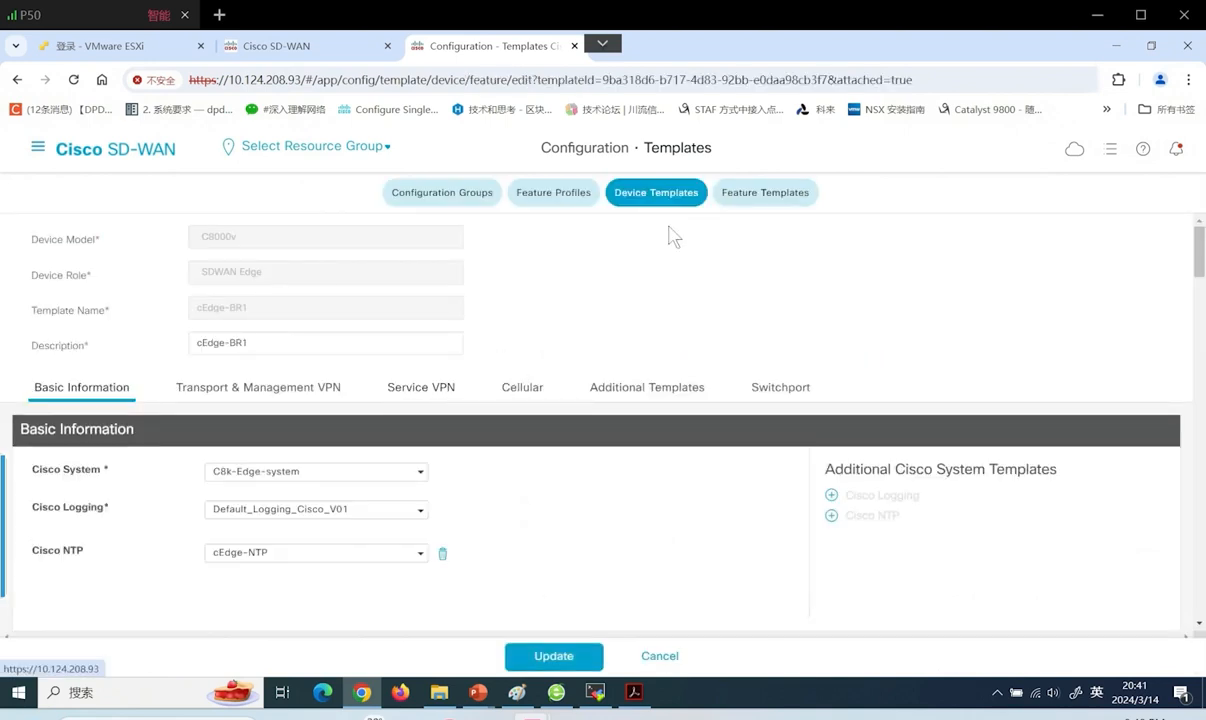
Show the template's Additional Templates, then bring up SDWAN-Lab-VLAN-IP-Planning.pdf
click(632, 390)
scroll(632, 402, down, 3)
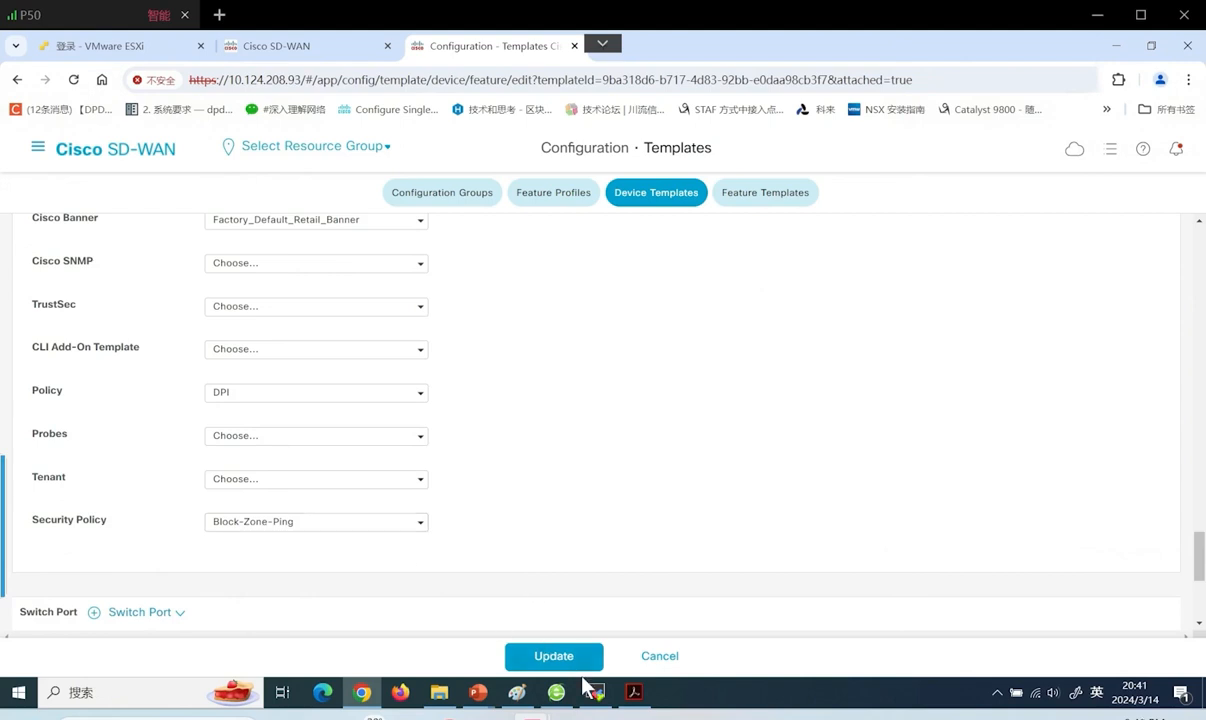
mouse_move(597, 699)
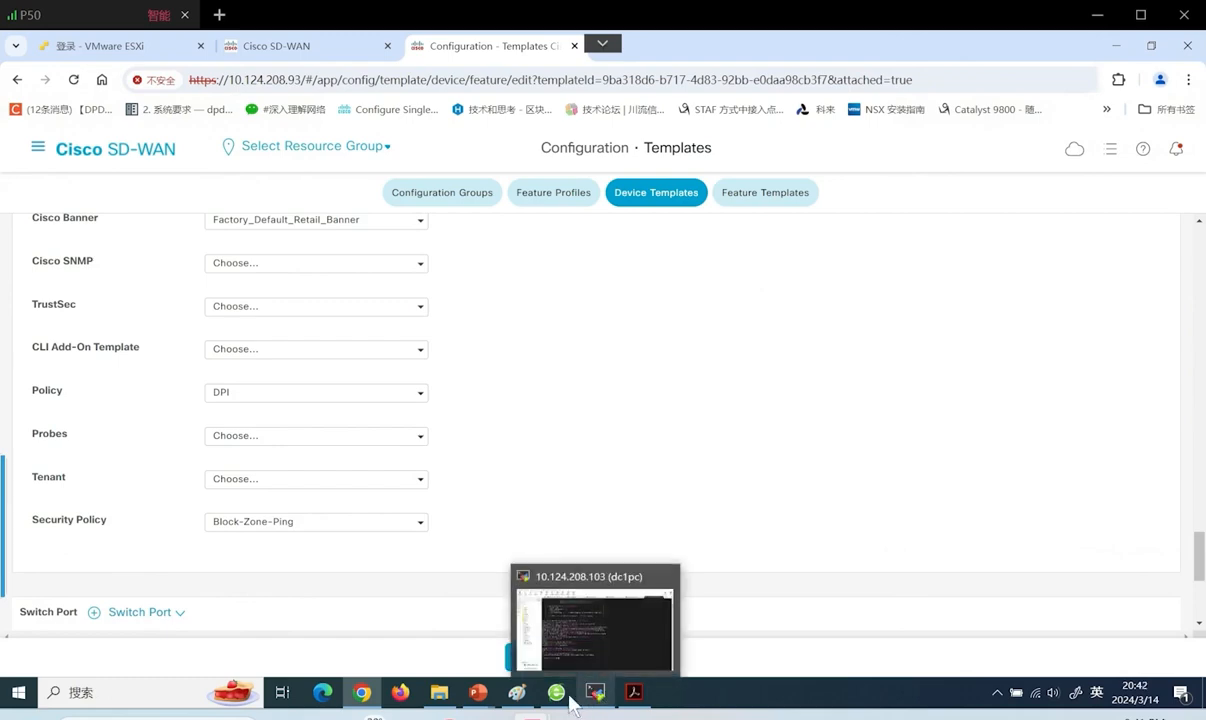
click(556, 693)
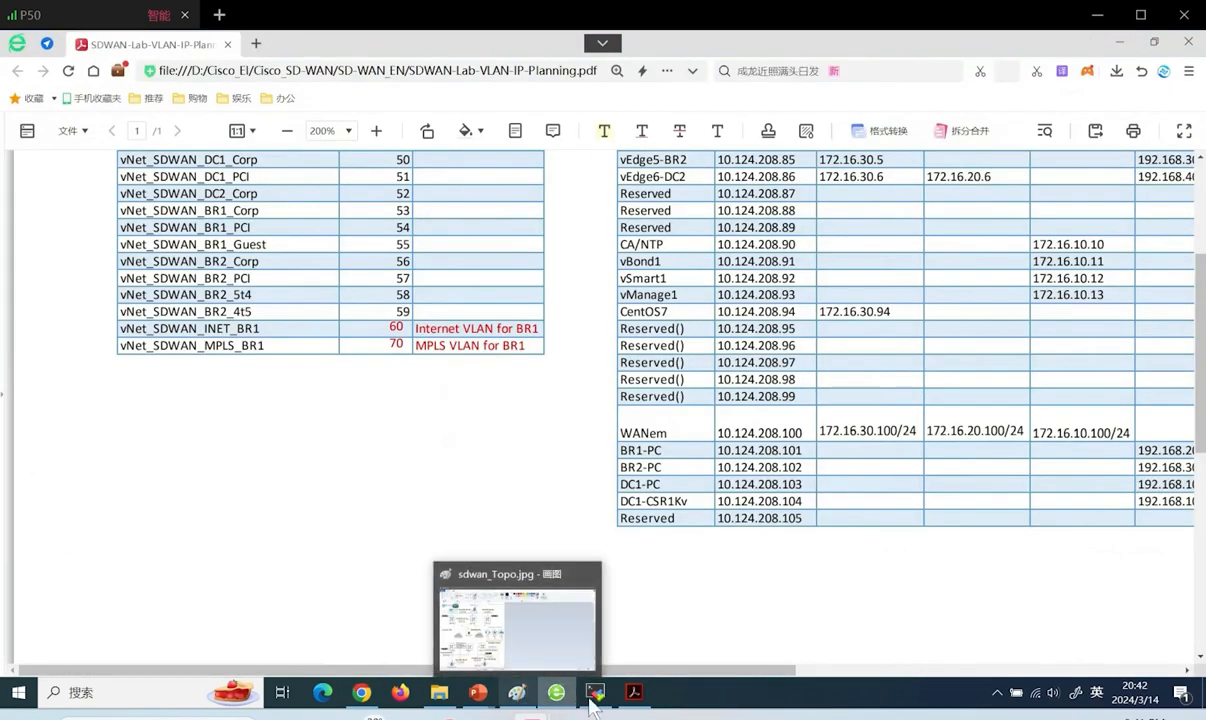
Circle the SDWAN2-BR1-PC and SDWAN2-DC1-PC hosts on the Paint topology diagram
click(530, 692)
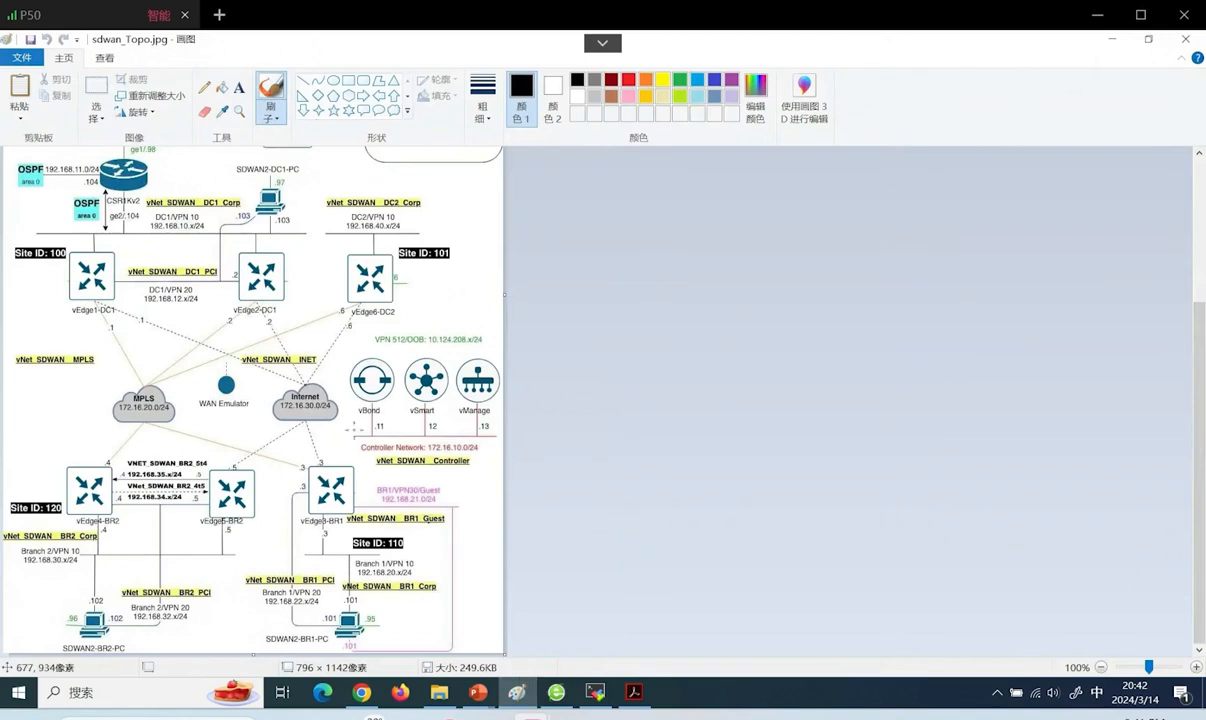
mouse_move(352, 596)
mouse_down()
mouse_move(392, 640)
mouse_move(338, 598)
mouse_up()
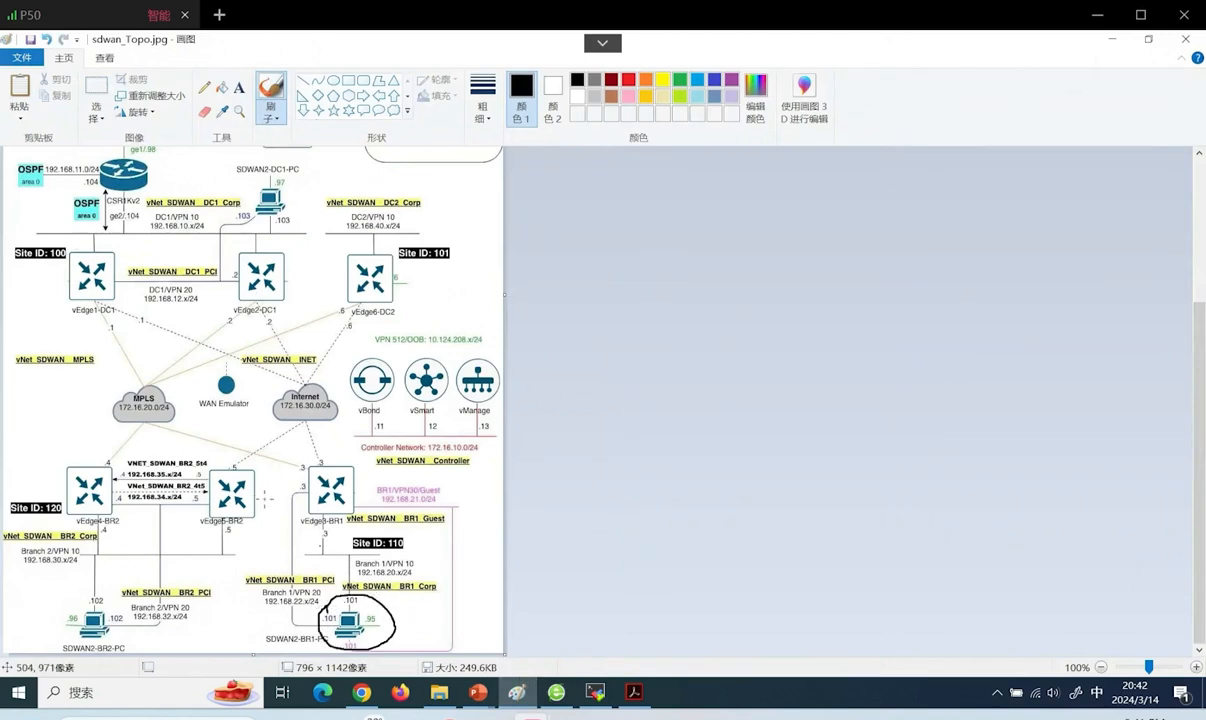
mouse_move(240, 212)
mouse_down()
mouse_move(285, 172)
mouse_move(258, 210)
mouse_up()
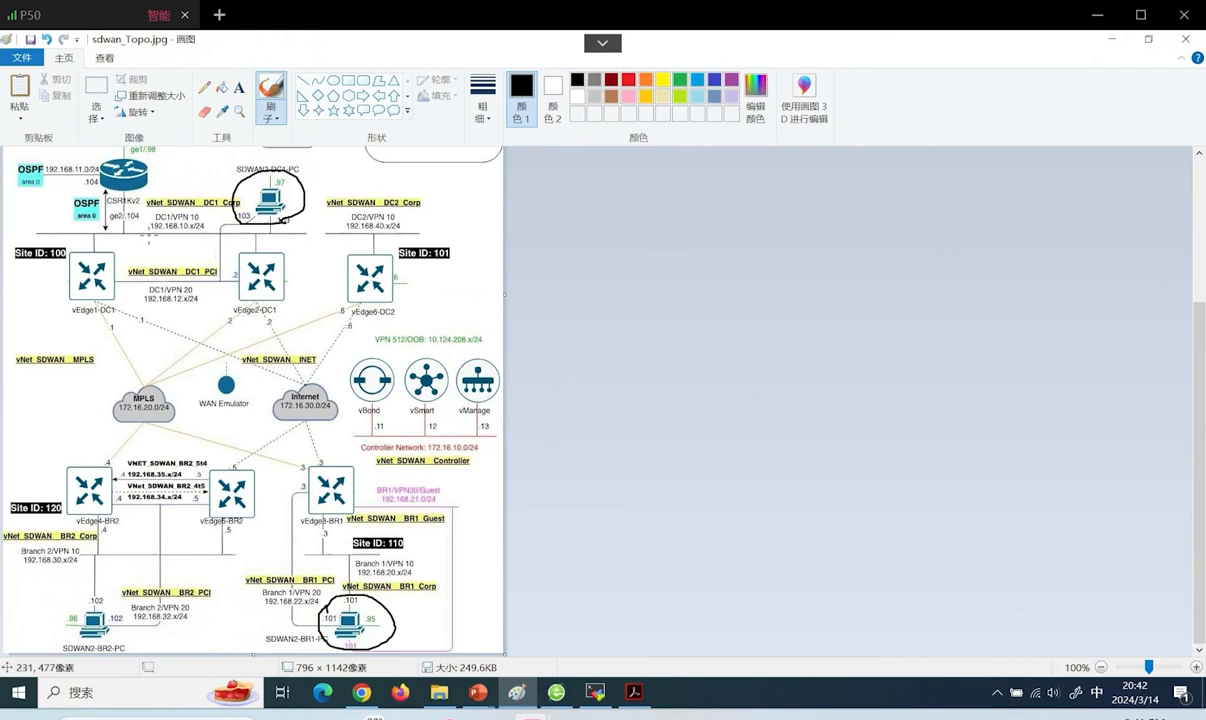
click(598, 696)
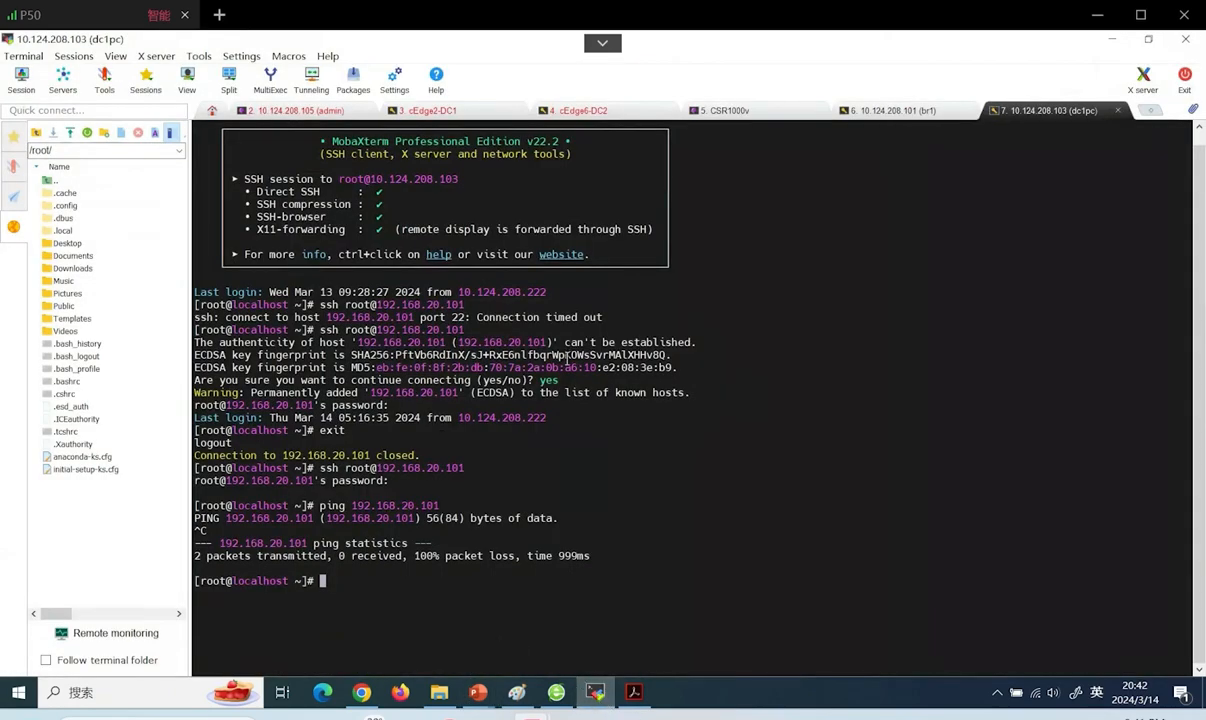
In the br1 session, ping 192.168.10.103 and stop it to show the statistics
click(880, 111)
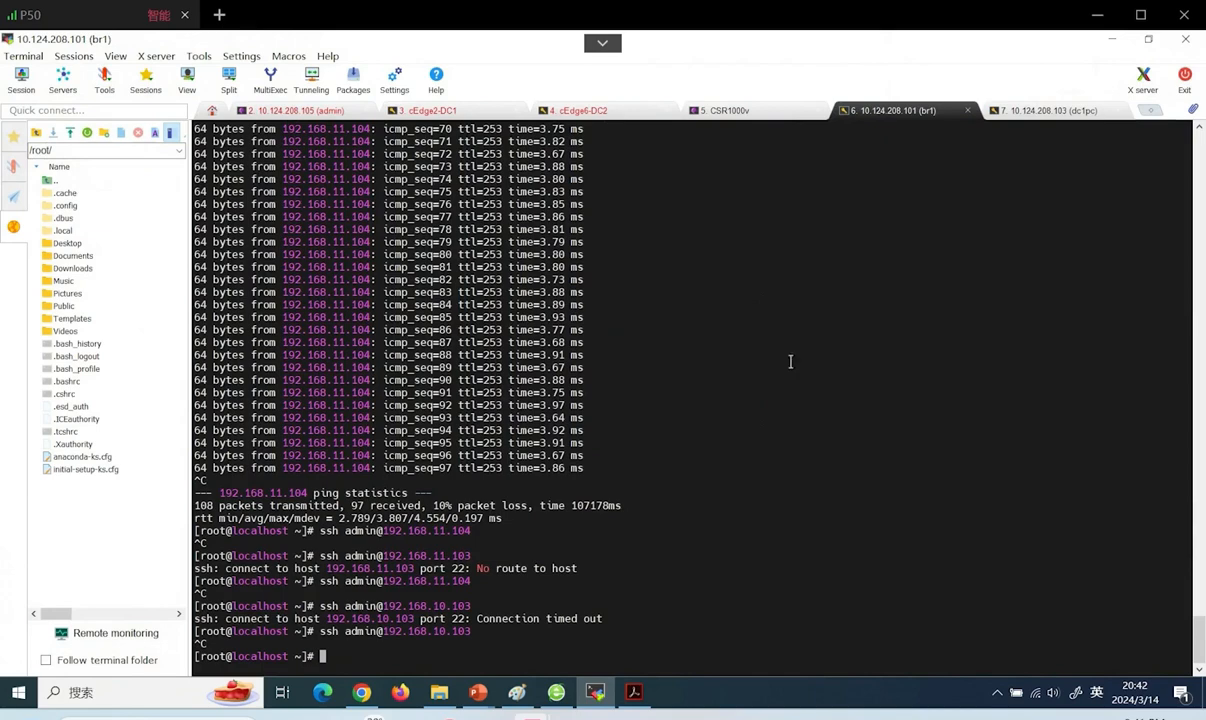
key(Return)
key(Return)
key(Return)
key(Return)
key(Return)
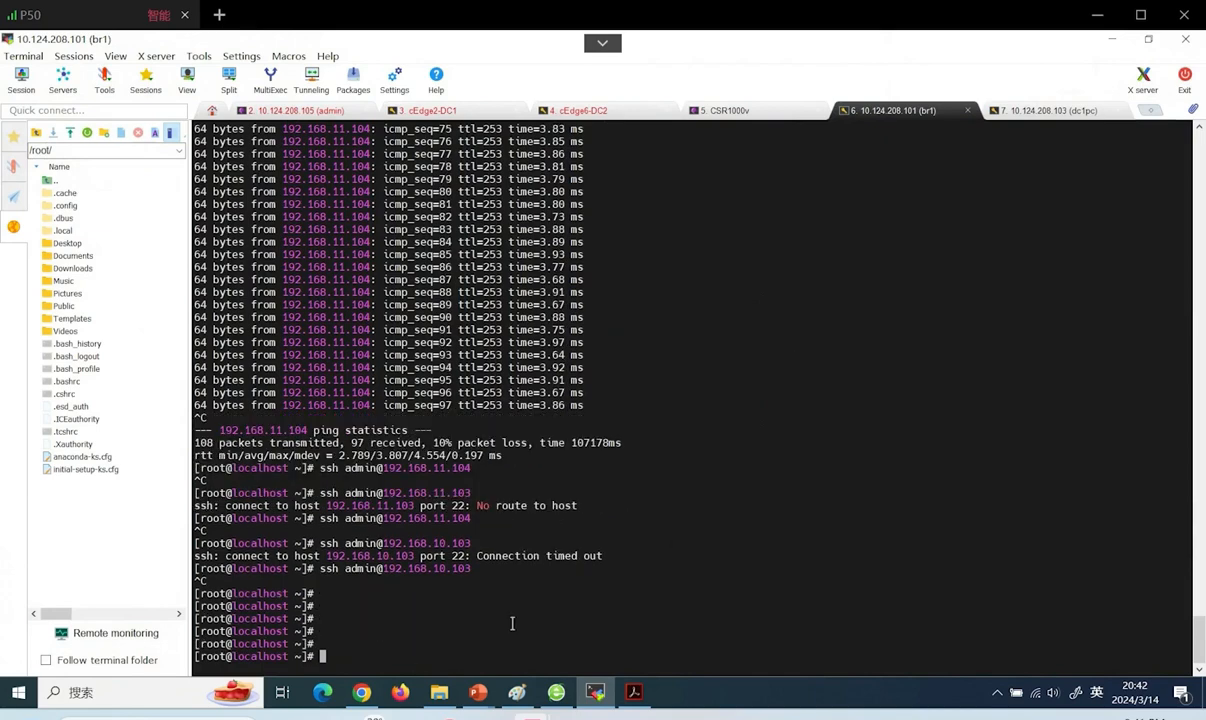
text(ping 192.168.10.103)
key(Return)
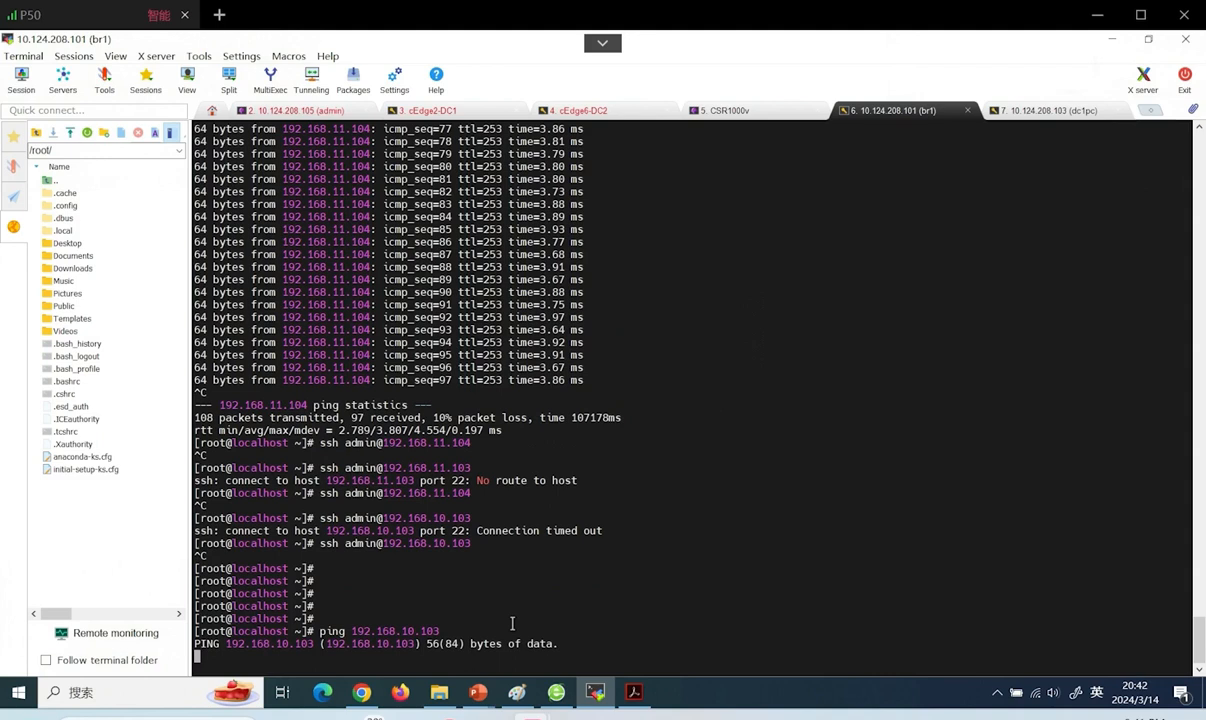
key(ctrl+c)
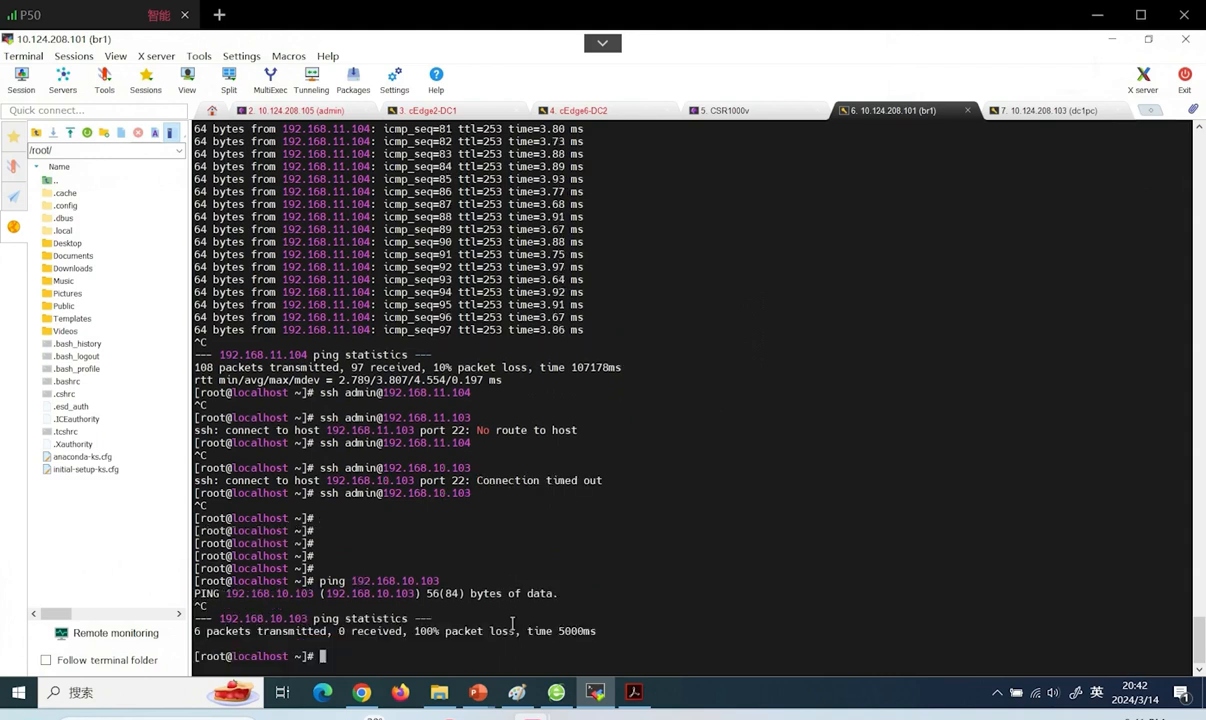
SSH to 192.168.10.103 as admin, accepting the host key; the password attempts are refused
key(Up)
key(Up)
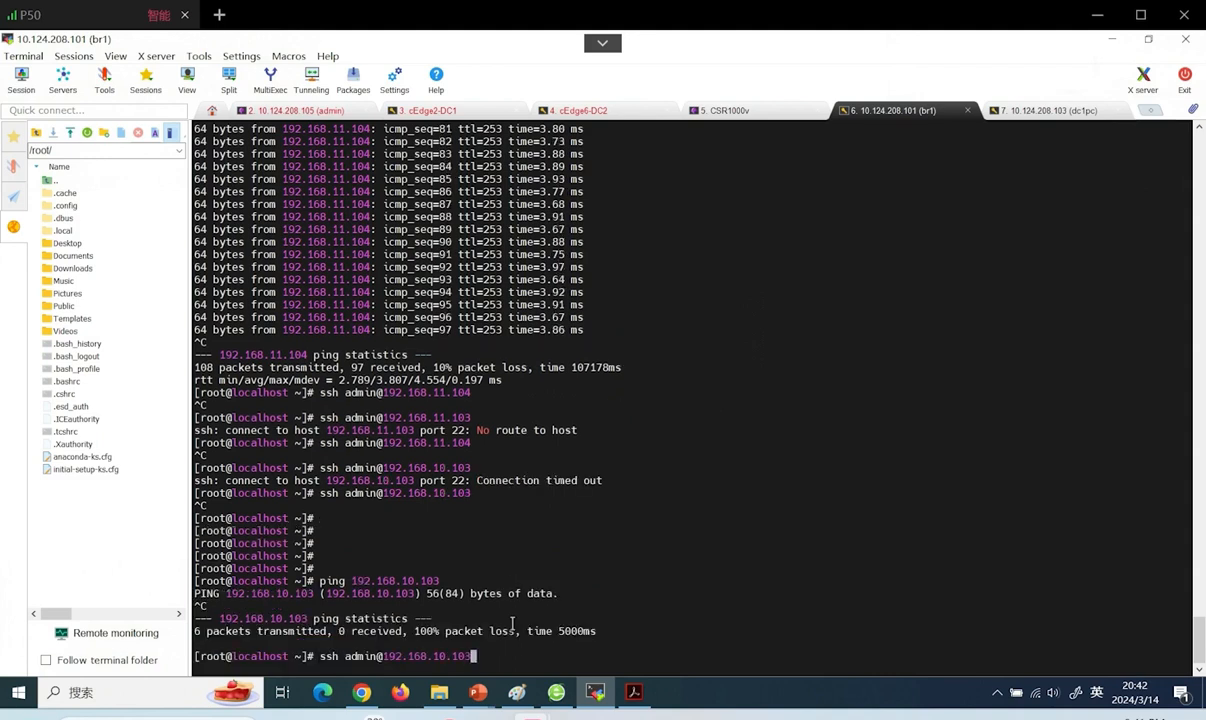
key(Return)
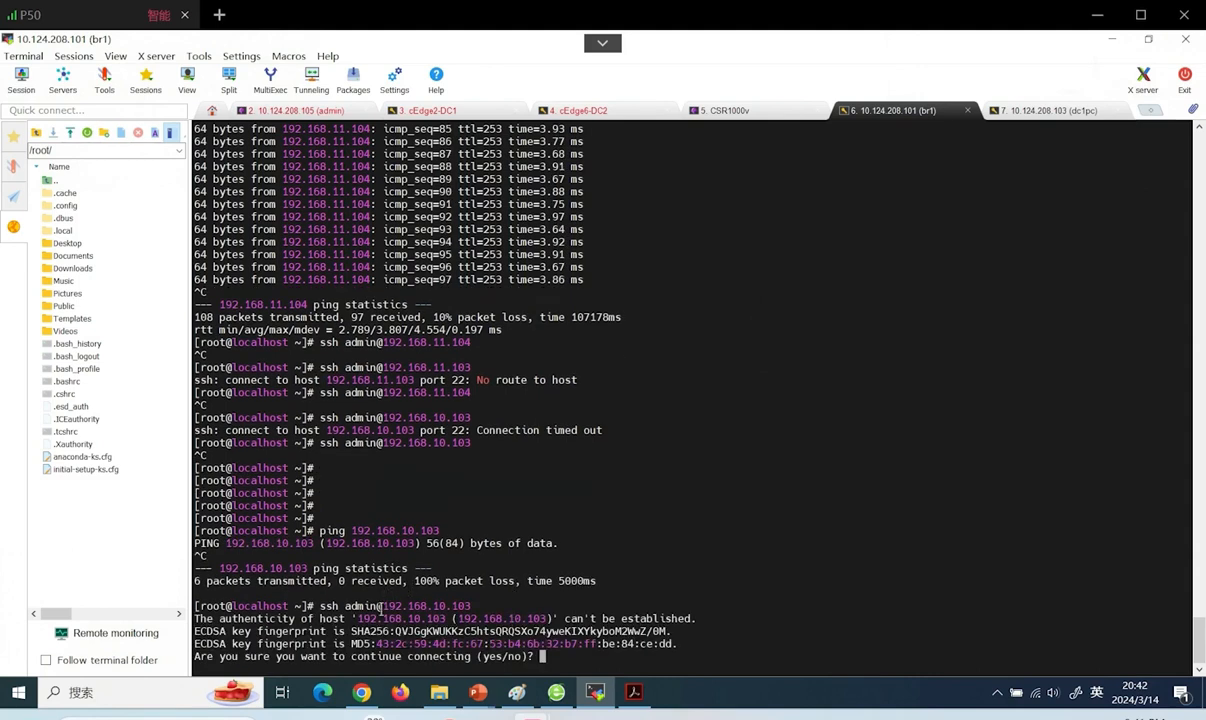
text(yes)
key(Return)
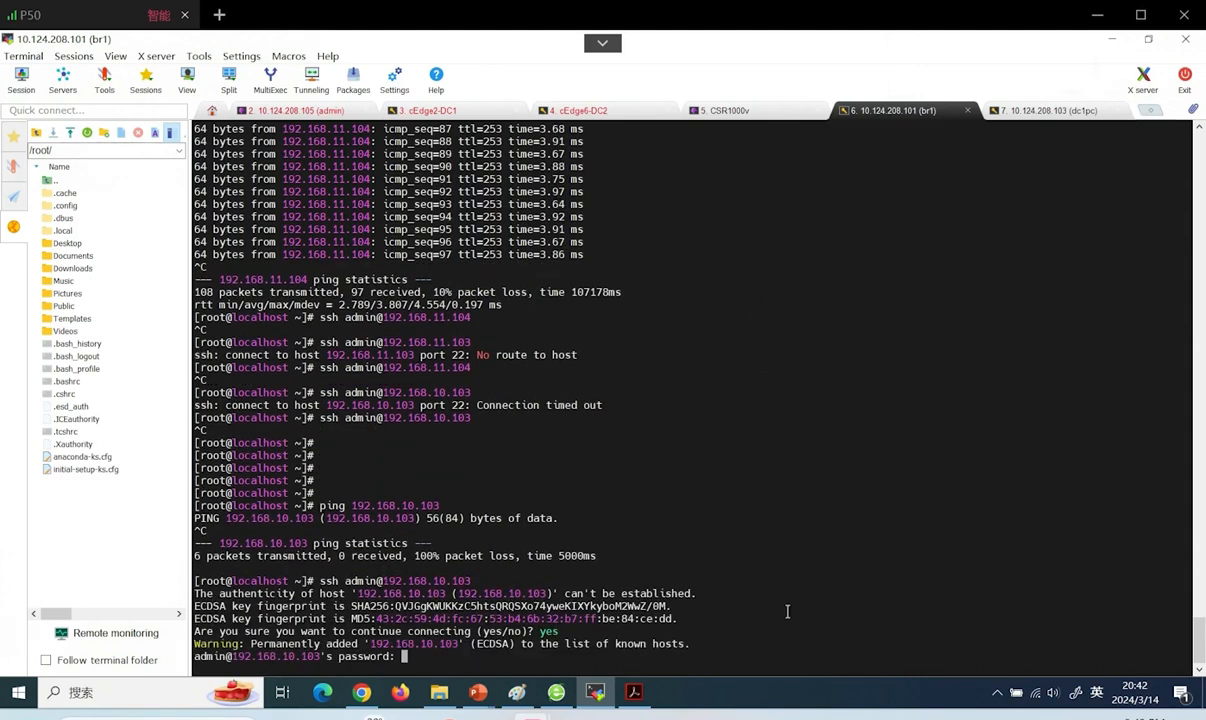
key(Return)
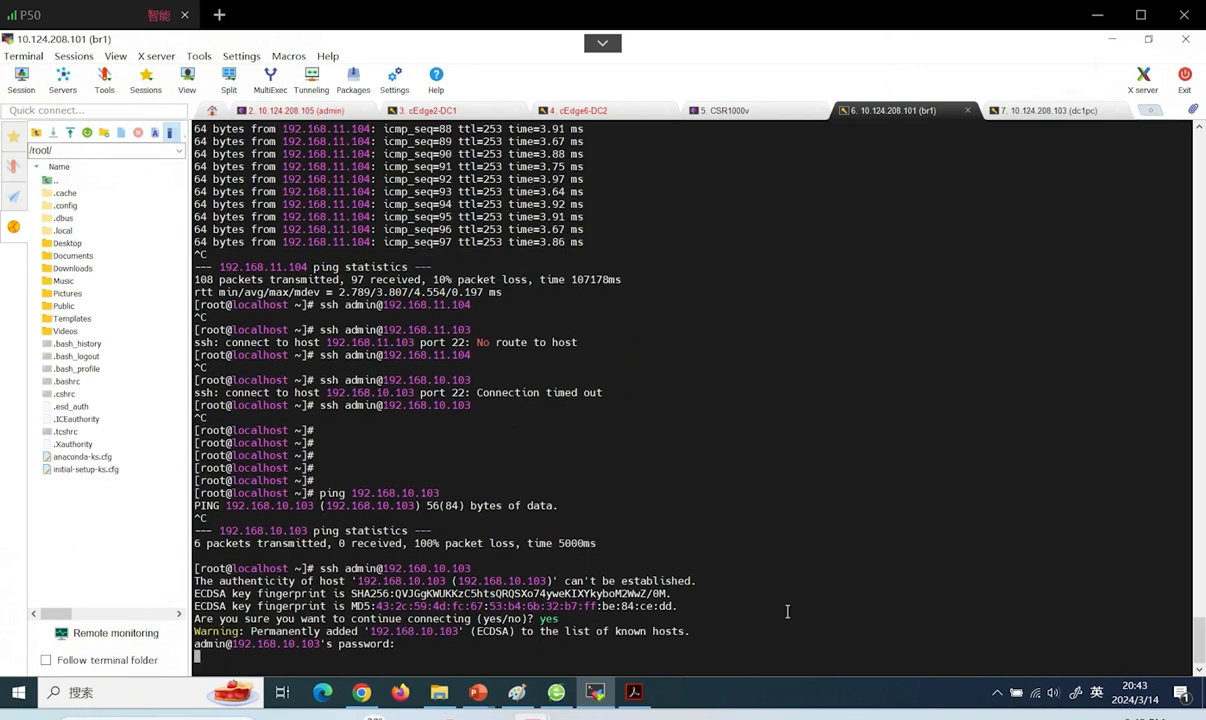
key(Return)
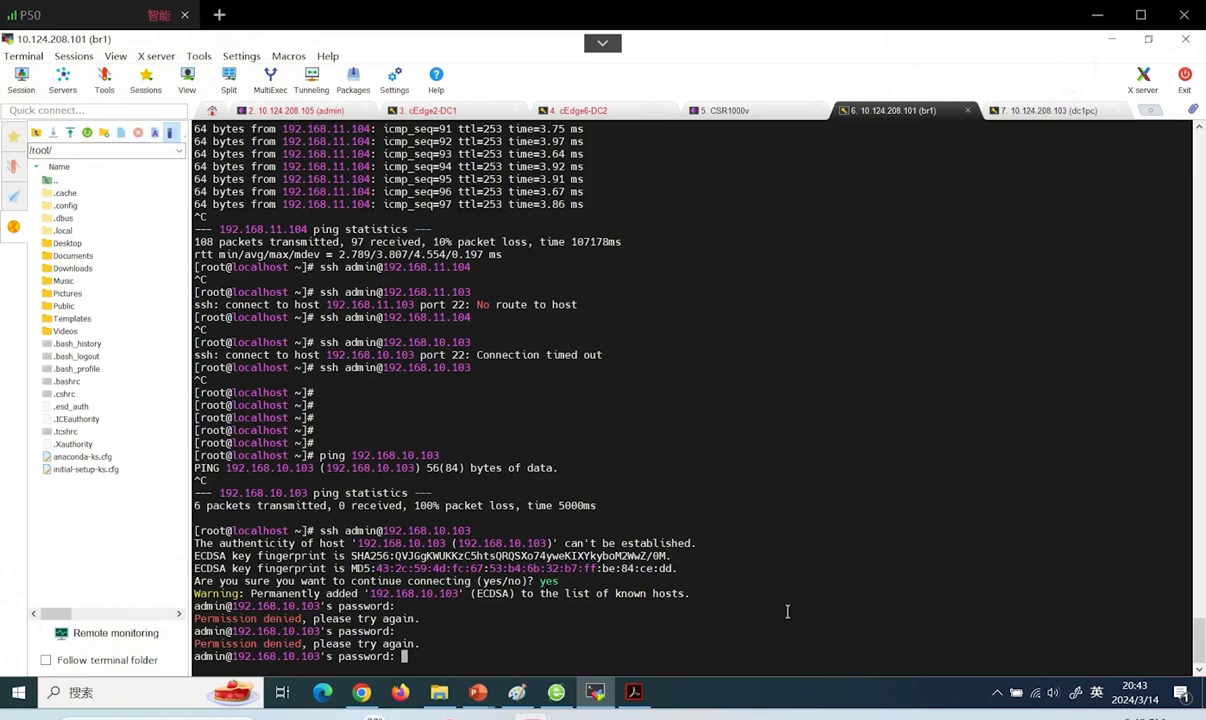
key(Return)
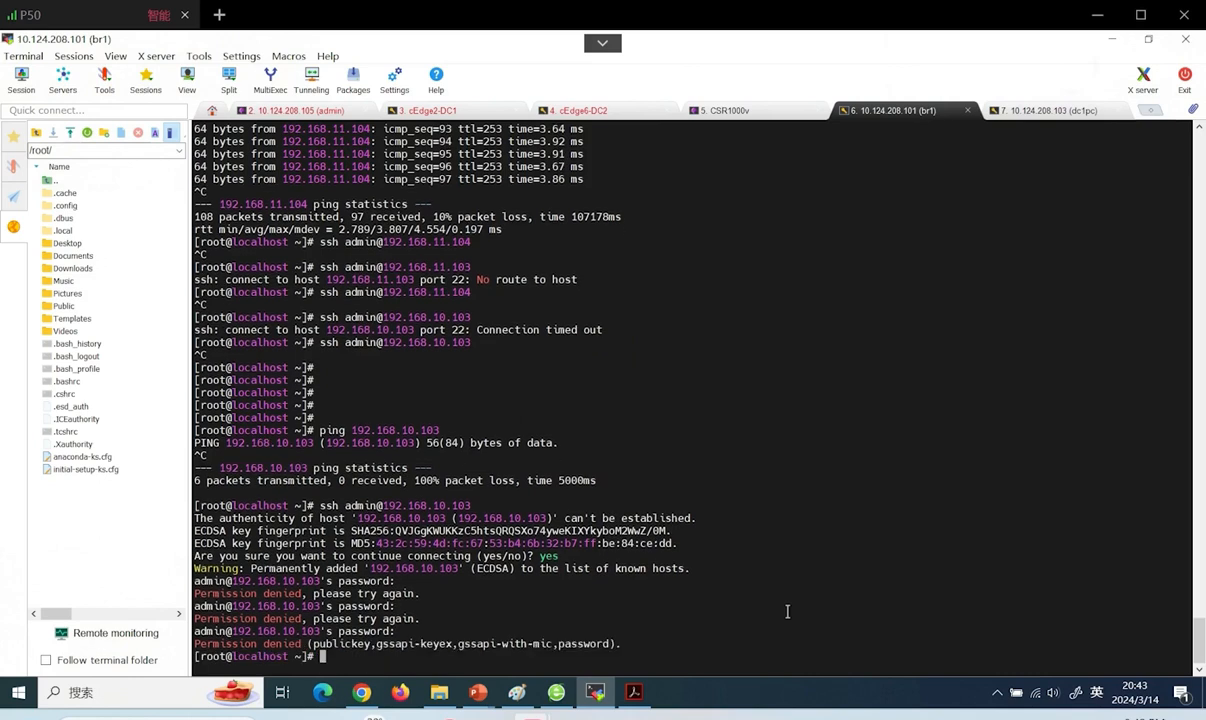
key(Up)
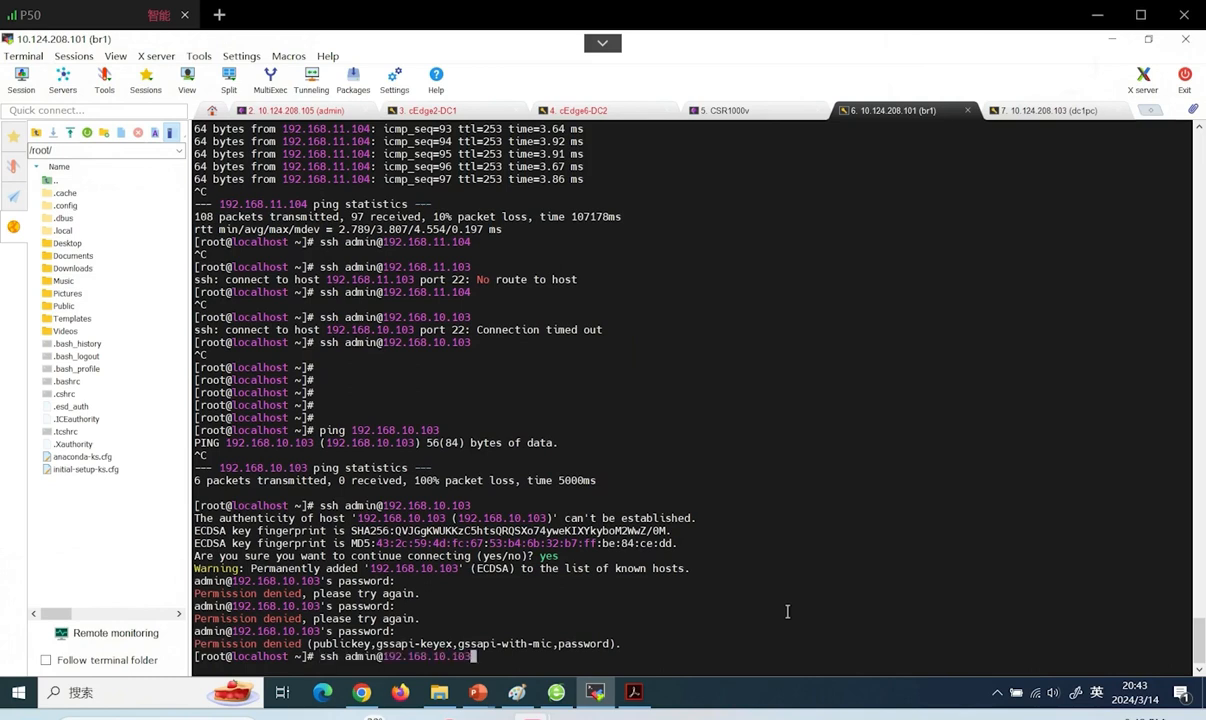
key(Return)
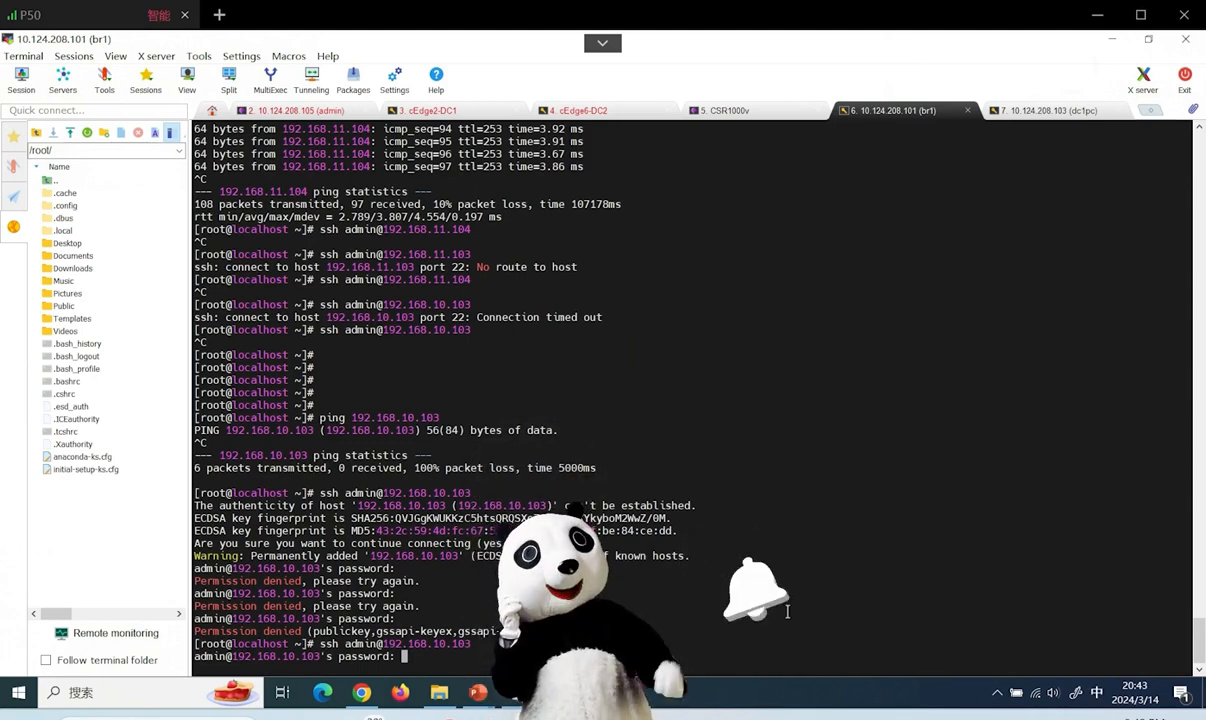
key(ctrl+c)
SSH to 192.168.10.103 as root instead and highlight the successful login lines
key(Up)
key(Left)
key(Left)
key(Left)
key(Left)
key(Left)
key(Left)
key(Left)
key(Left)
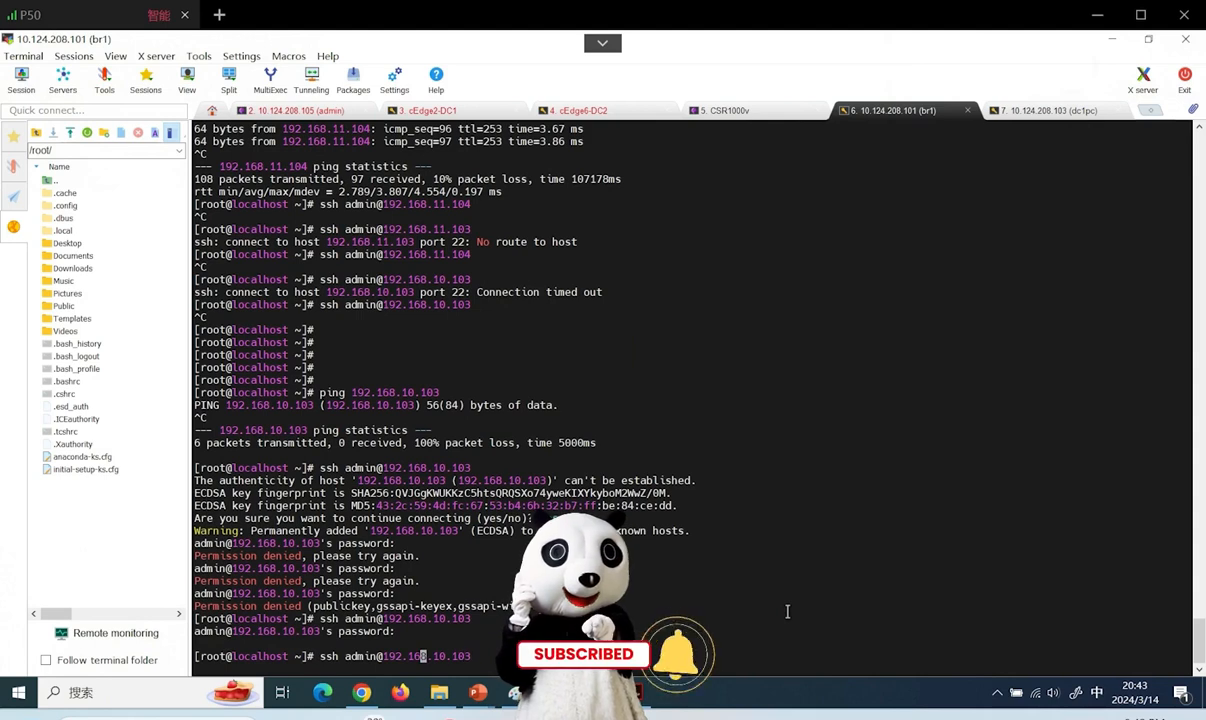
key(Left)
key(Left)
key(Left)
key(Left)
key(Left)
key(Left)
key(BackSpace)
key(BackSpace)
key(BackSpace)
key(BackSpace)
key(BackSpace)
key(BackSpace)
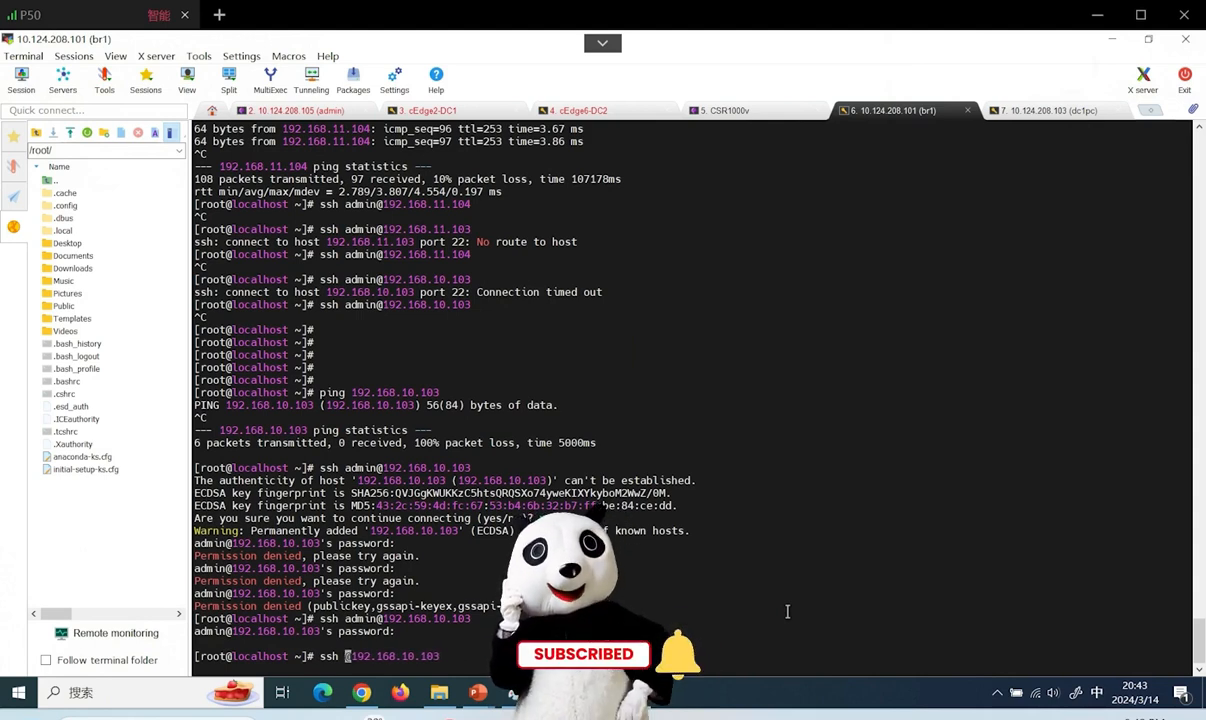
text(root)
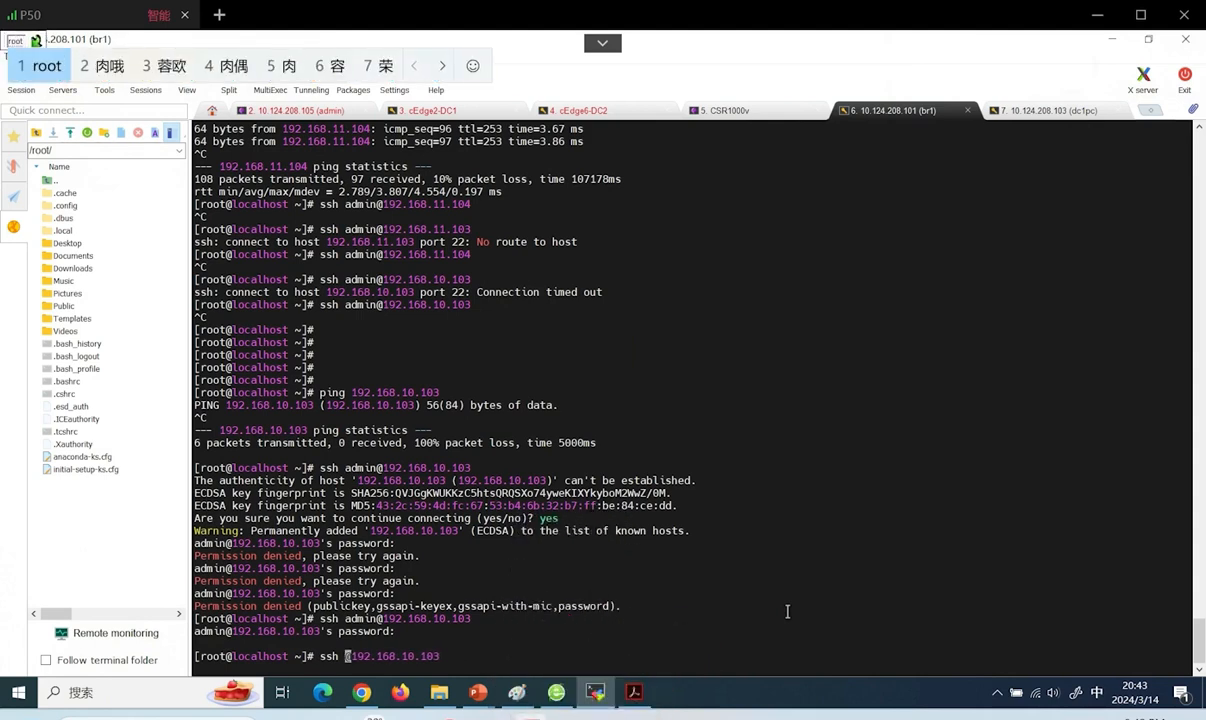
key(shift)
text(@)
key(Return)
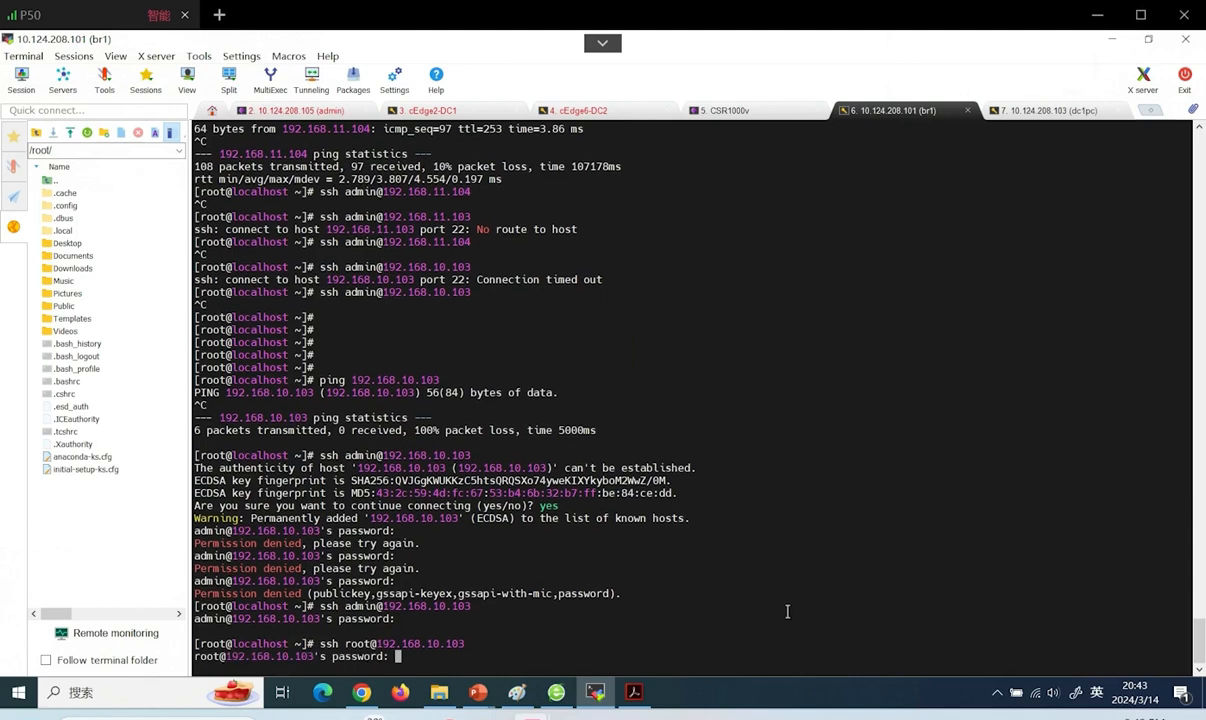
key(Return)
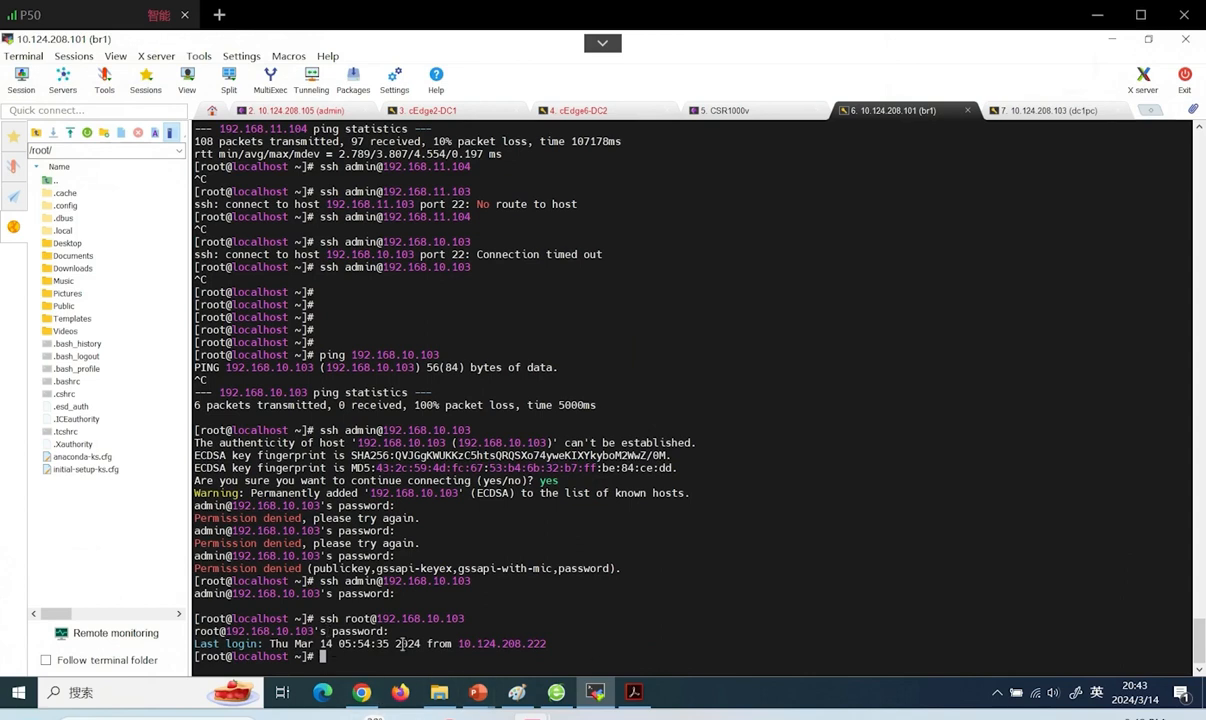
drag(568, 647, 197, 620)
Change the template's Security Policy from Block-Zone-Ping to None, update, and continue to the cEdge3-BR1 preview
click(560, 636)
click(361, 692)
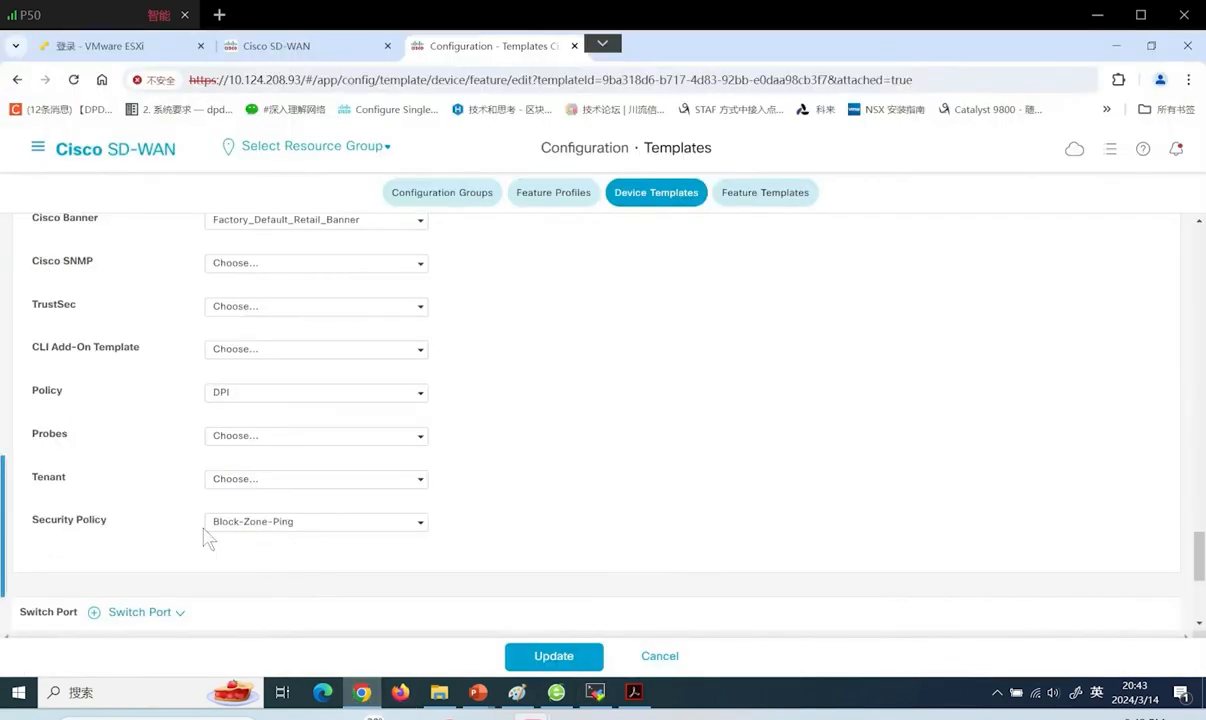
click(303, 530)
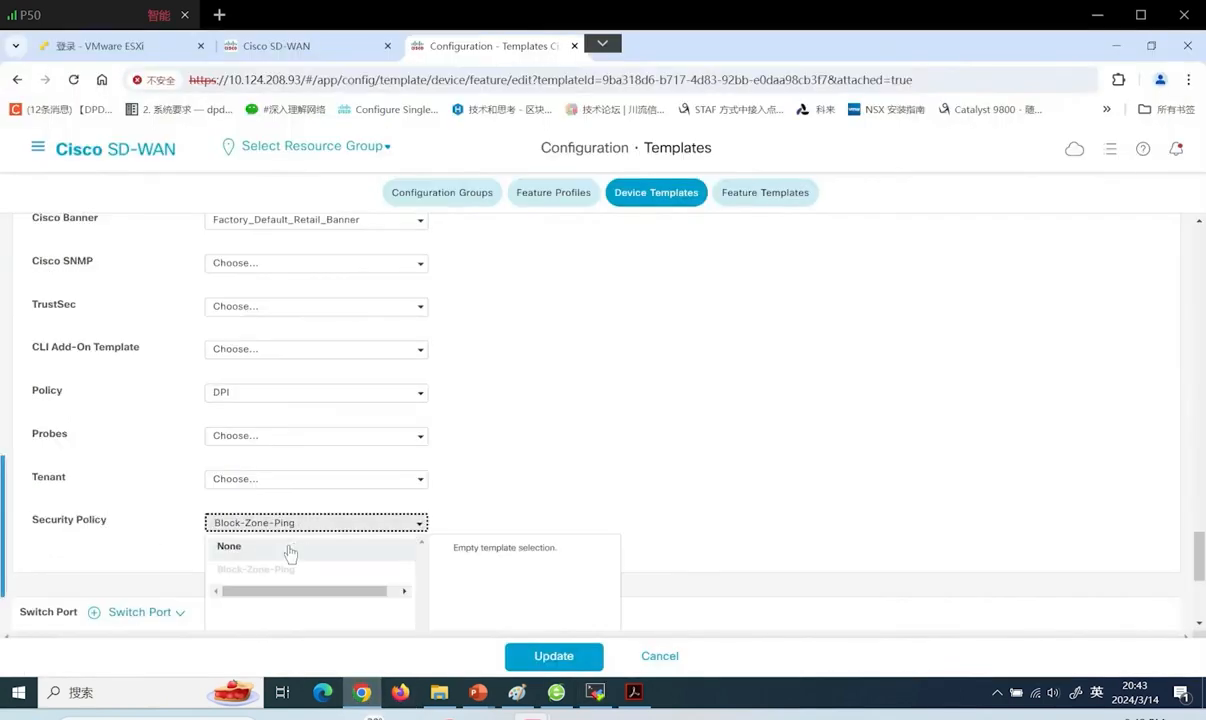
click(288, 546)
click(575, 657)
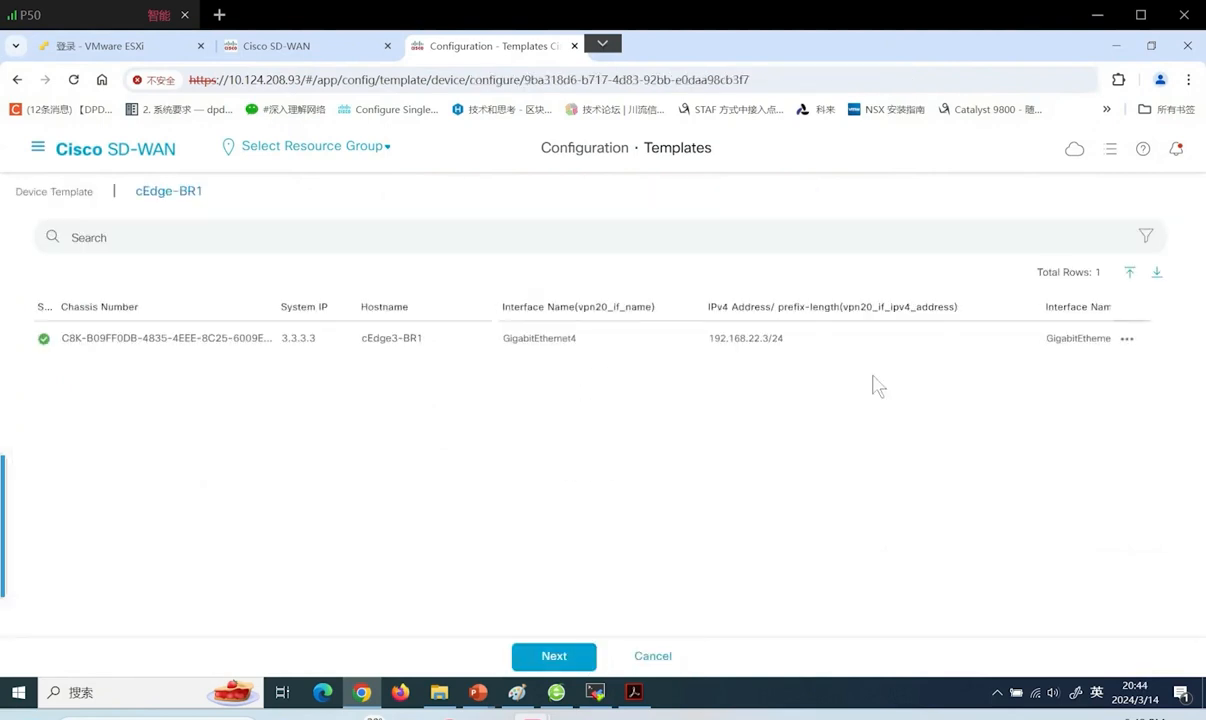
click(573, 659)
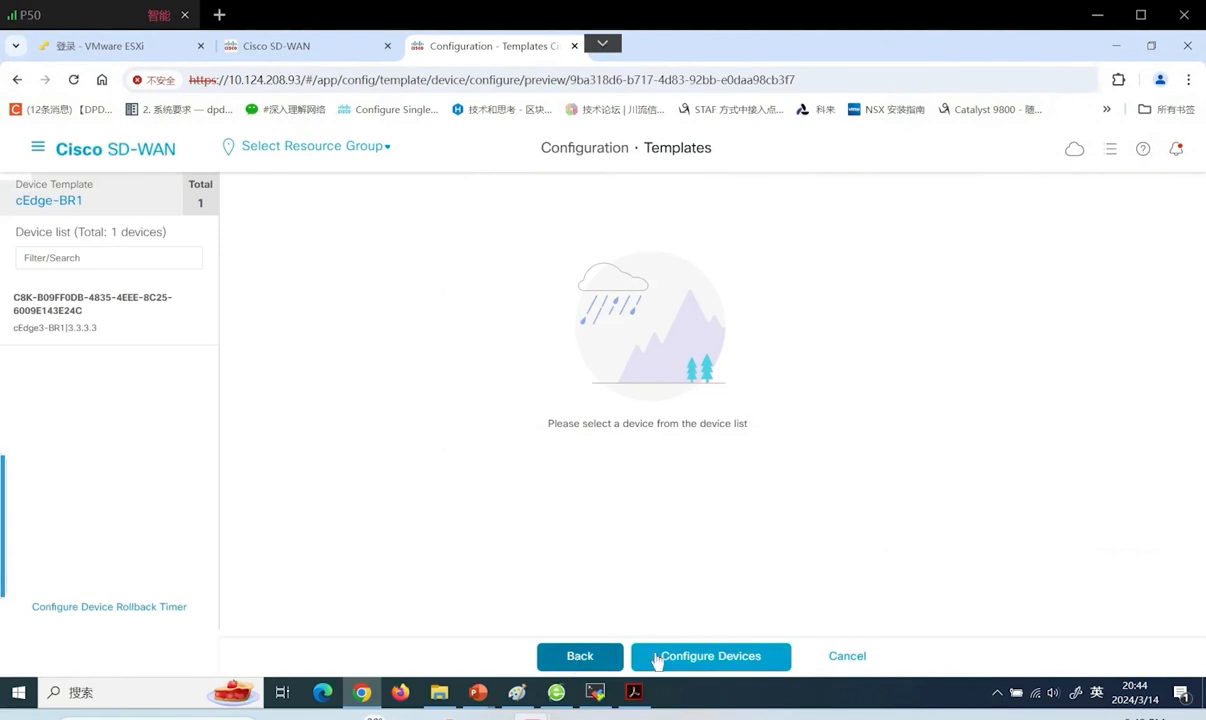
Push the updated template to cEdge3-BR1 and refresh the task until it shows Success
click(706, 660)
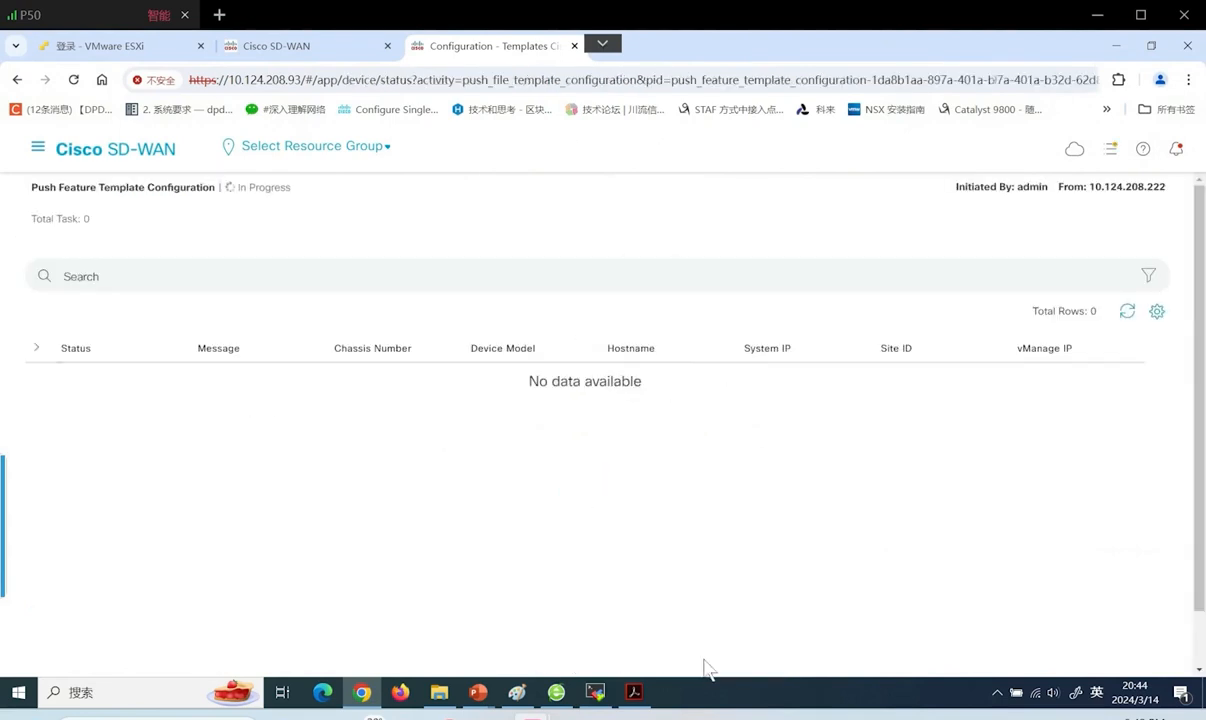
click(1127, 313)
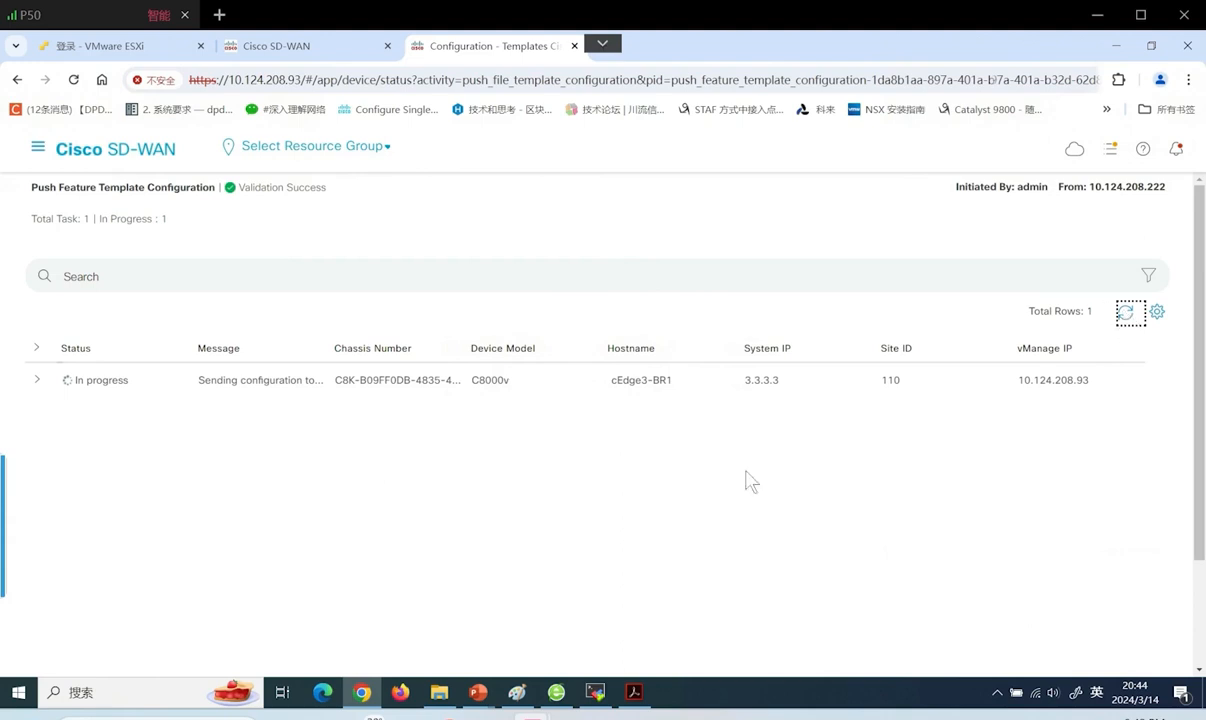
click(1128, 316)
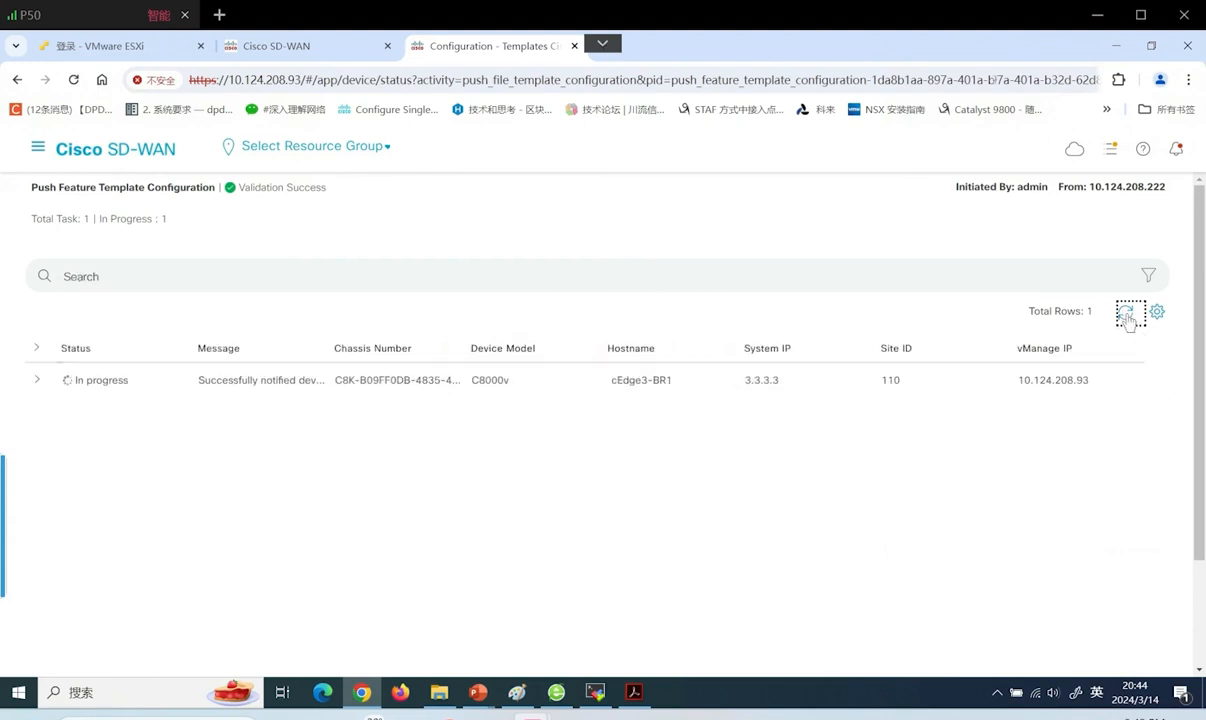
Review the cEdge3-BR1 configuration log, then return to the MobaXterm br1 session
click(28, 372)
click(38, 381)
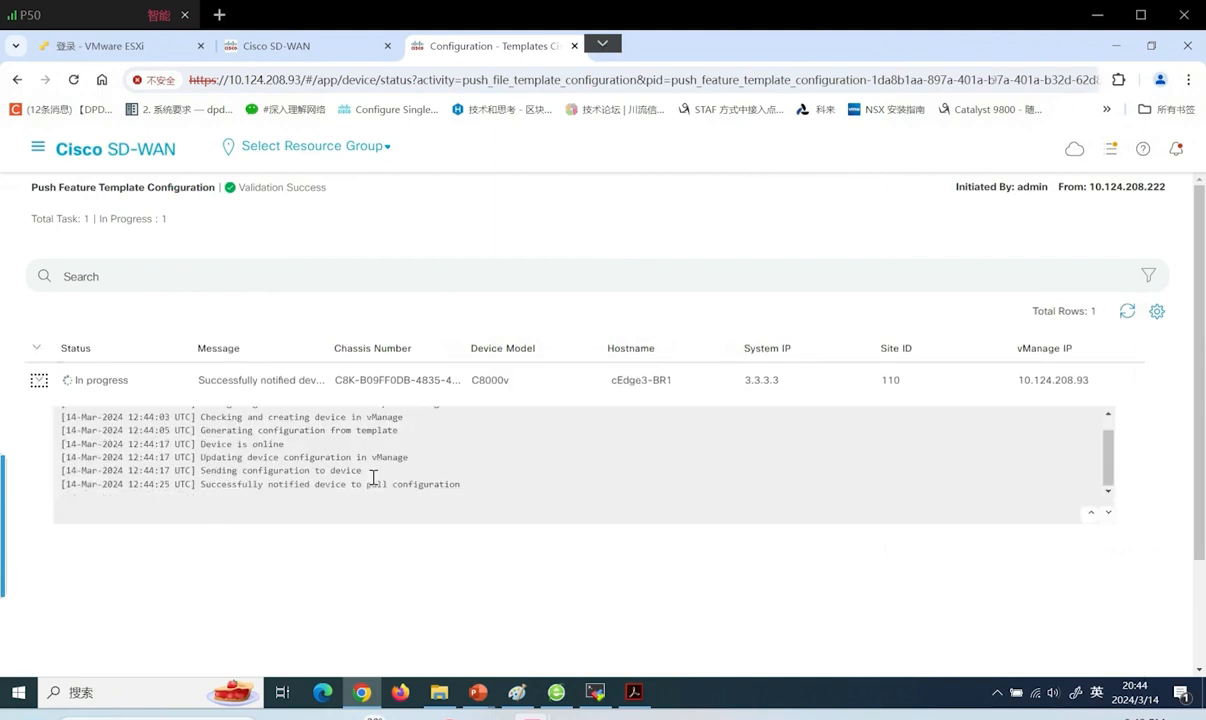
scroll(260, 500, down, 1)
drag(234, 488, 334, 485)
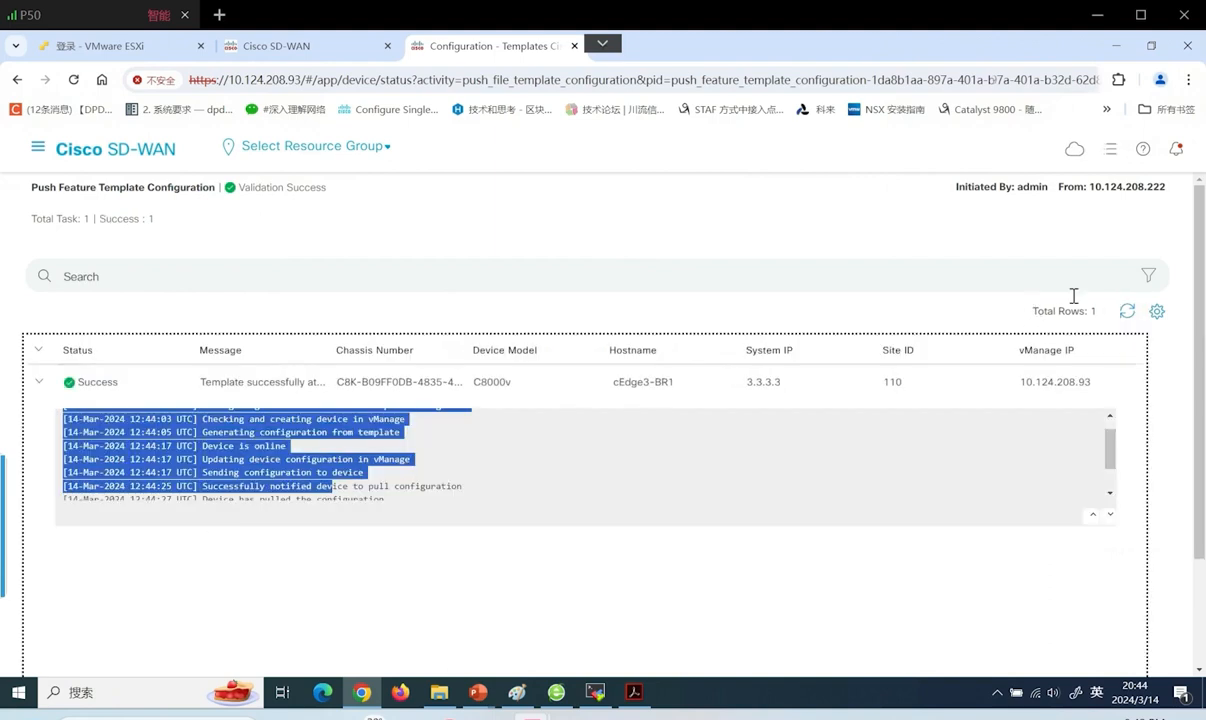
click(595, 692)
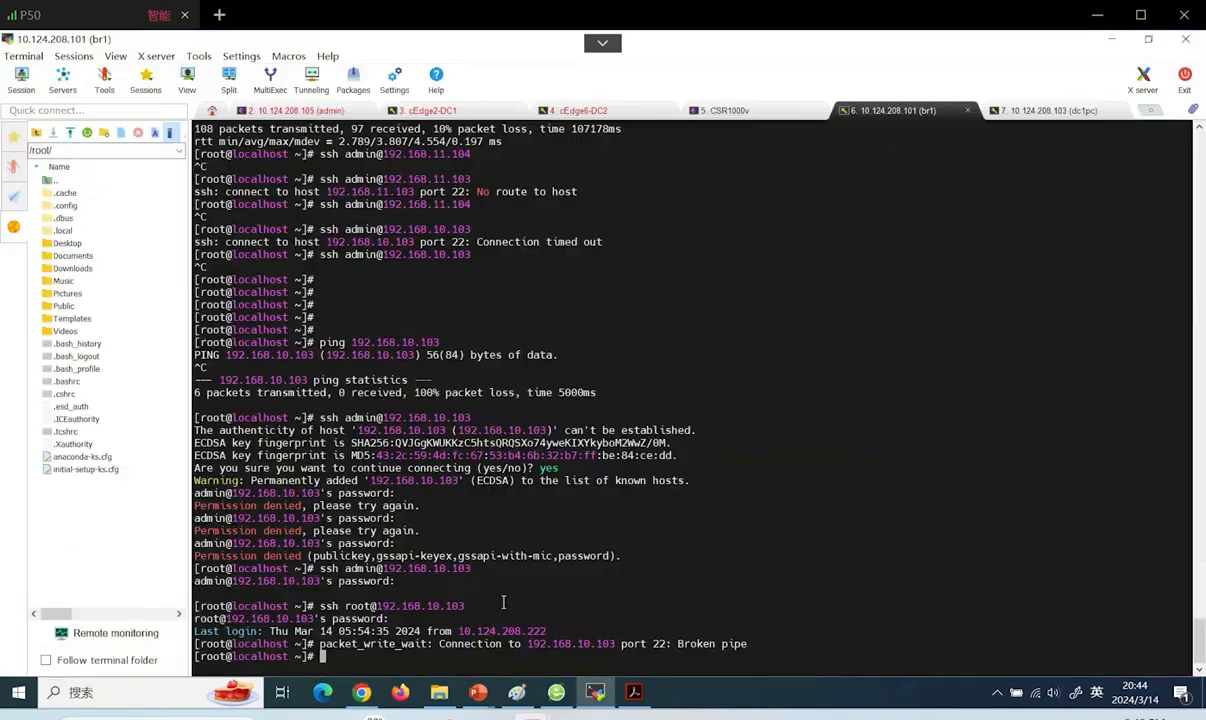
Re-run ping 192.168.10.103 from history and stop it: 7 sent, 7 received, 0% loss
key(Up)
key(Up)
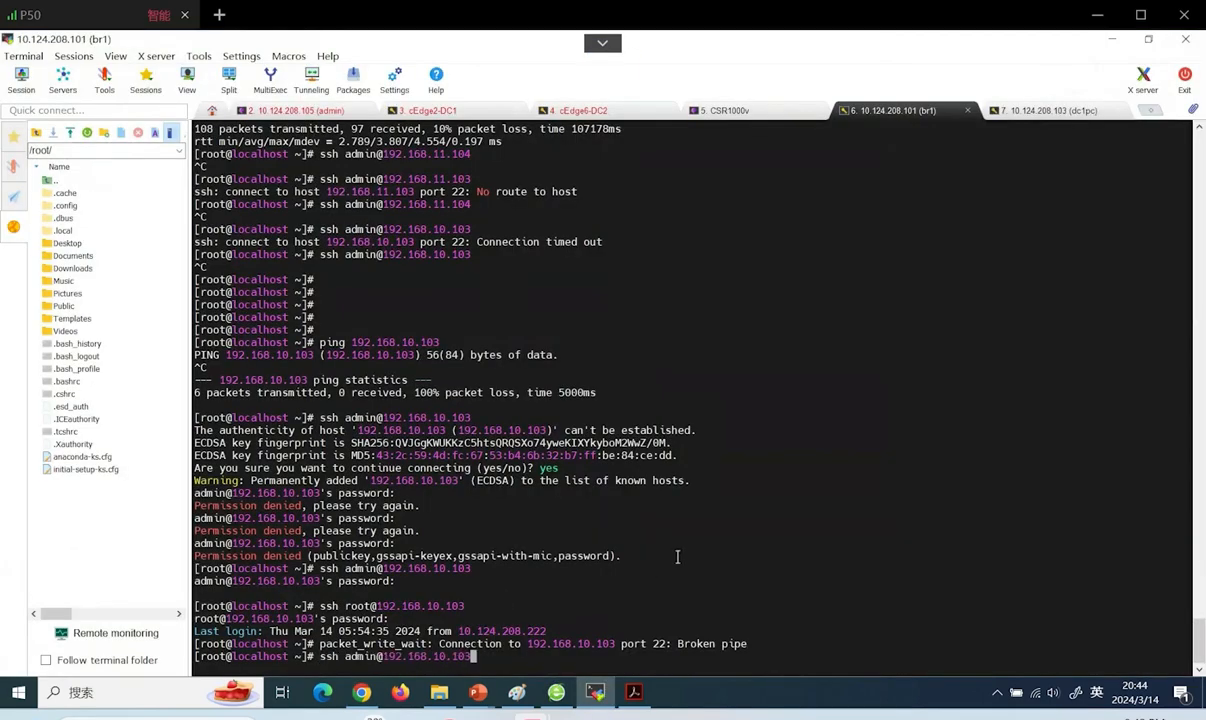
key(Up)
key(Return)
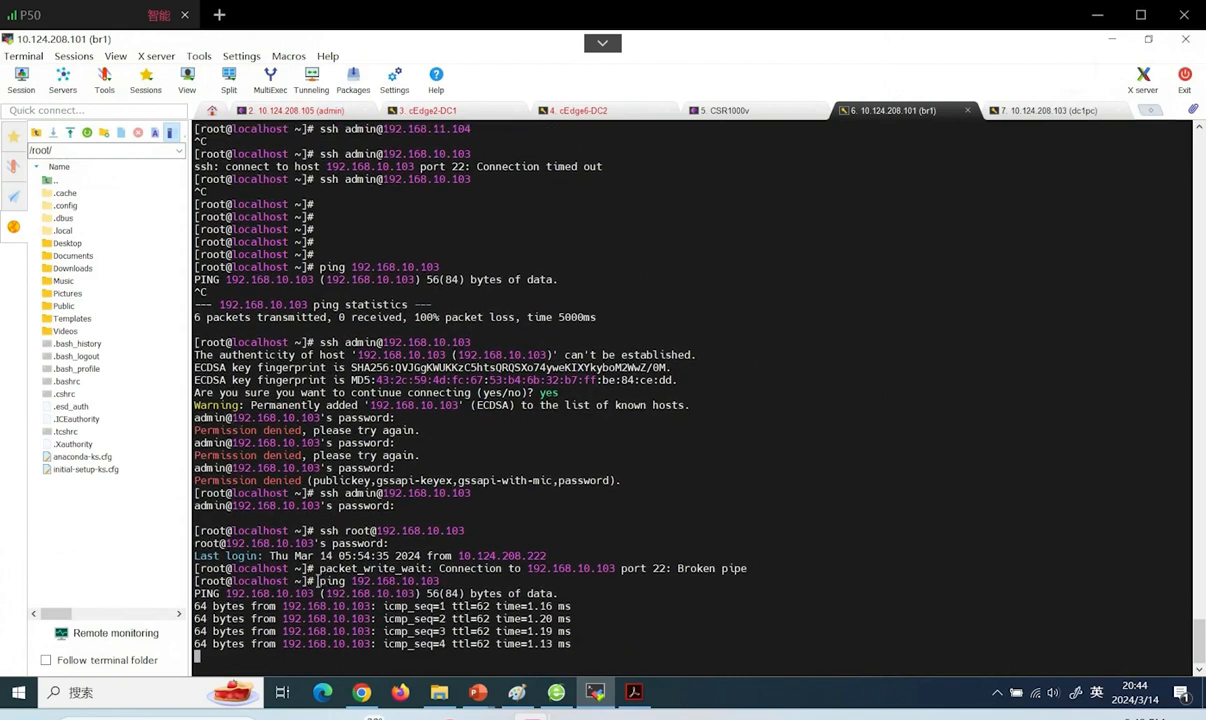
key(ctrl+c)
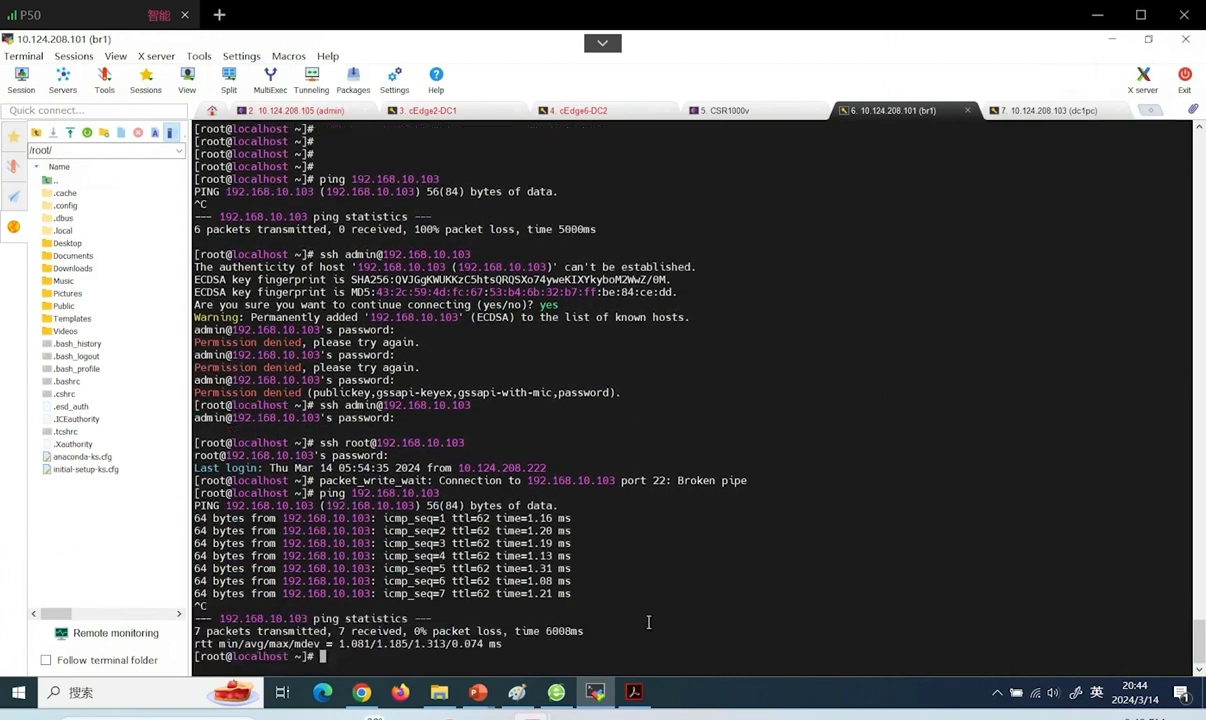
Start the 03ZTP [new] slide show from slide 62, Service Insertion
mouse_move(485, 694)
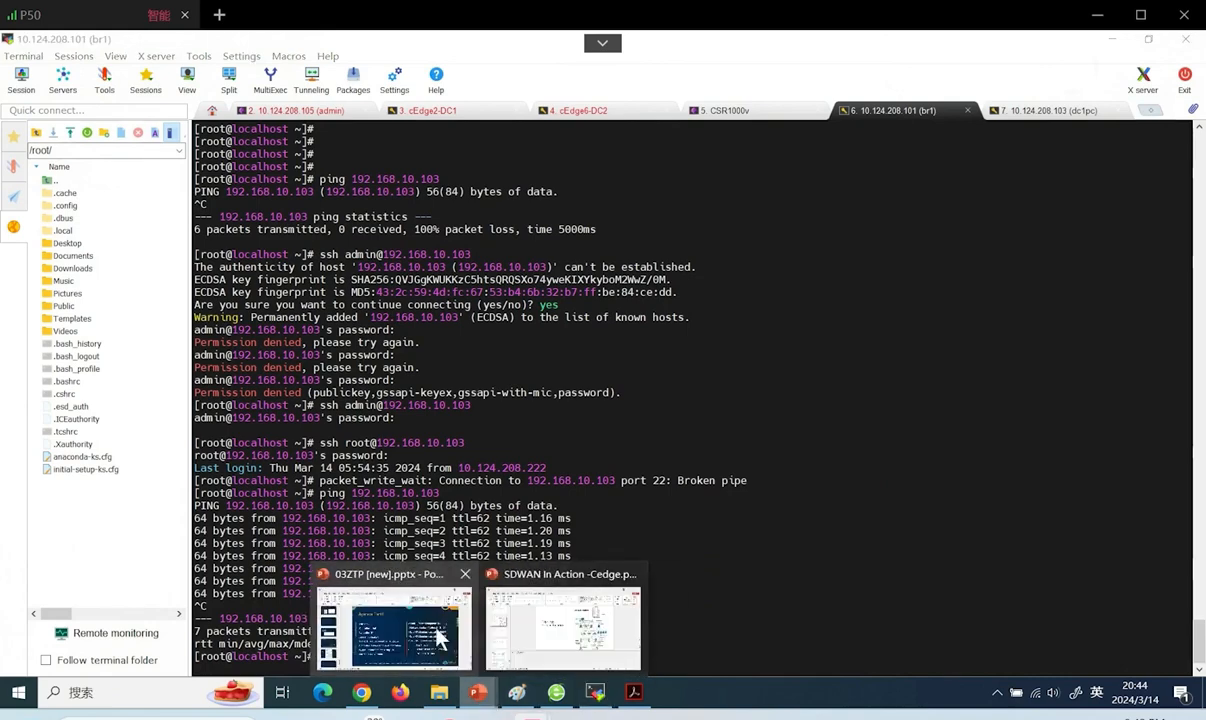
click(420, 618)
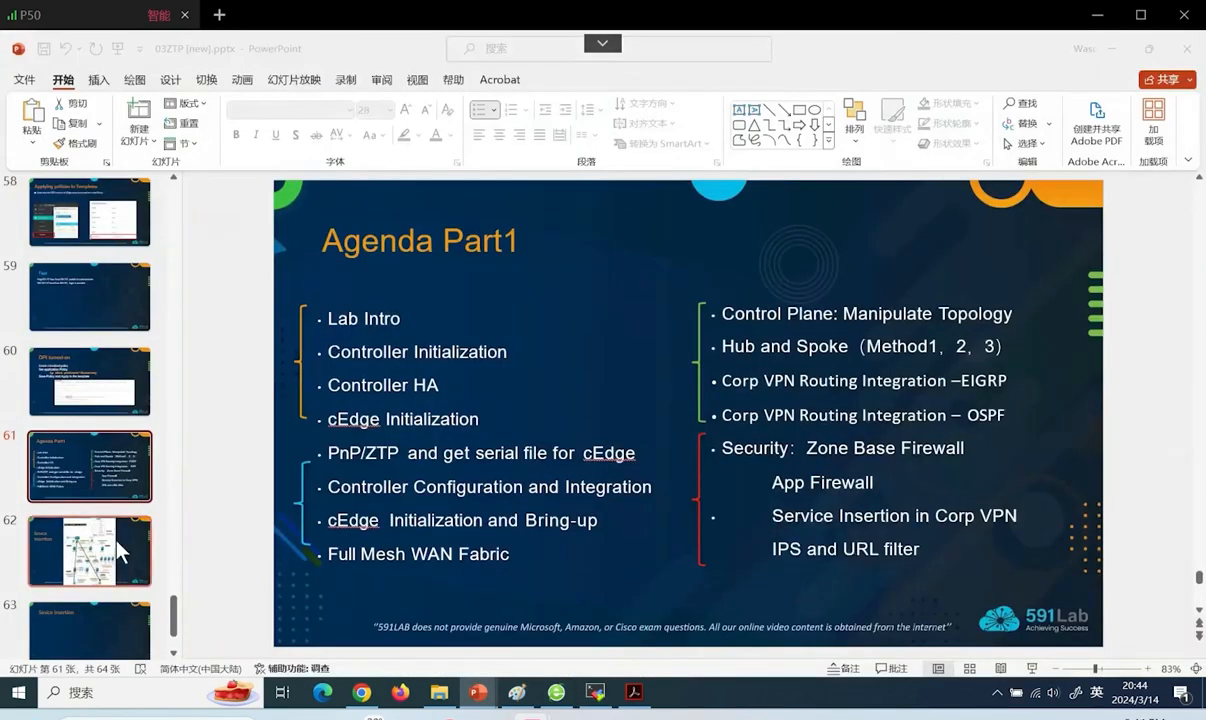
click(138, 568)
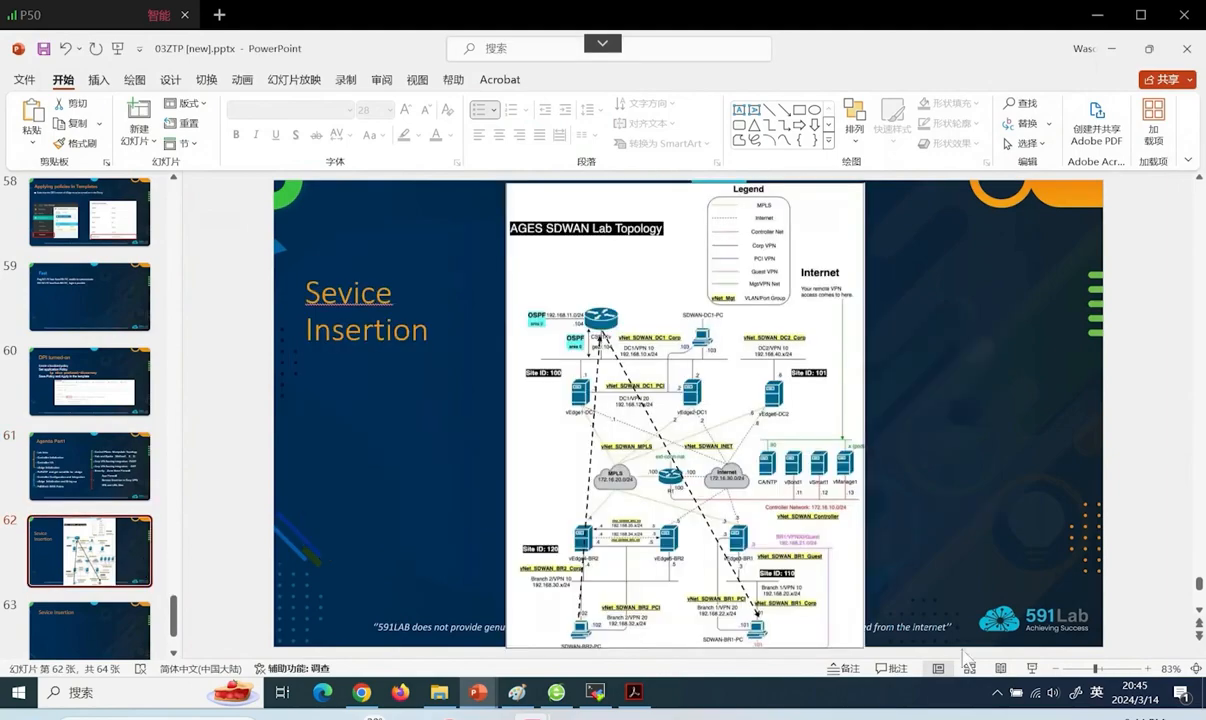
key(shift+F5)
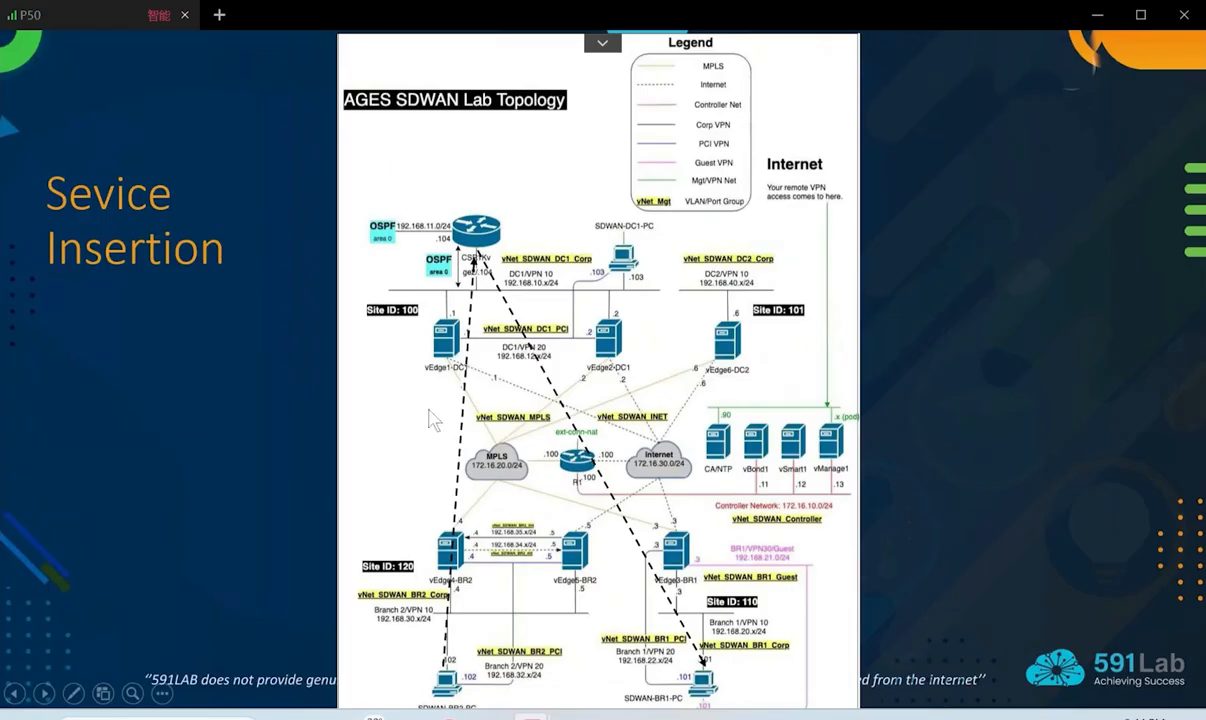
With the pen, ink 'Fw' above the top CSR1kv router on the topology diagram
right_click(355, 221)
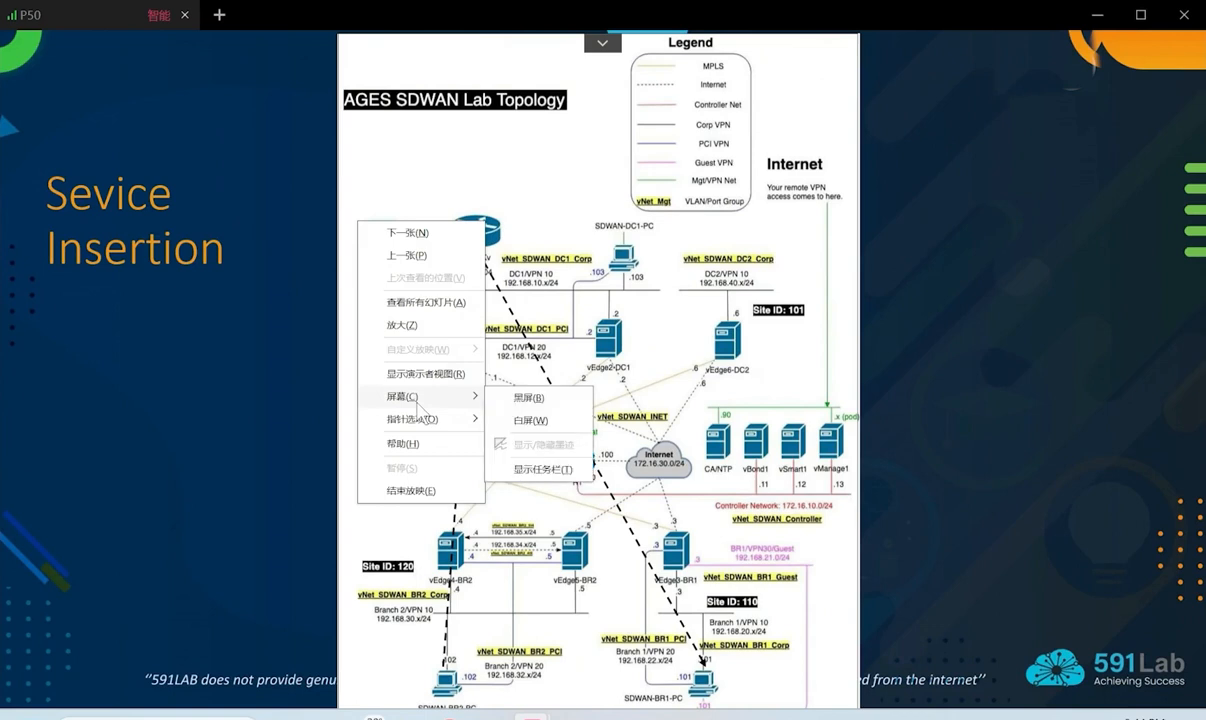
mouse_move(440, 419)
click(542, 442)
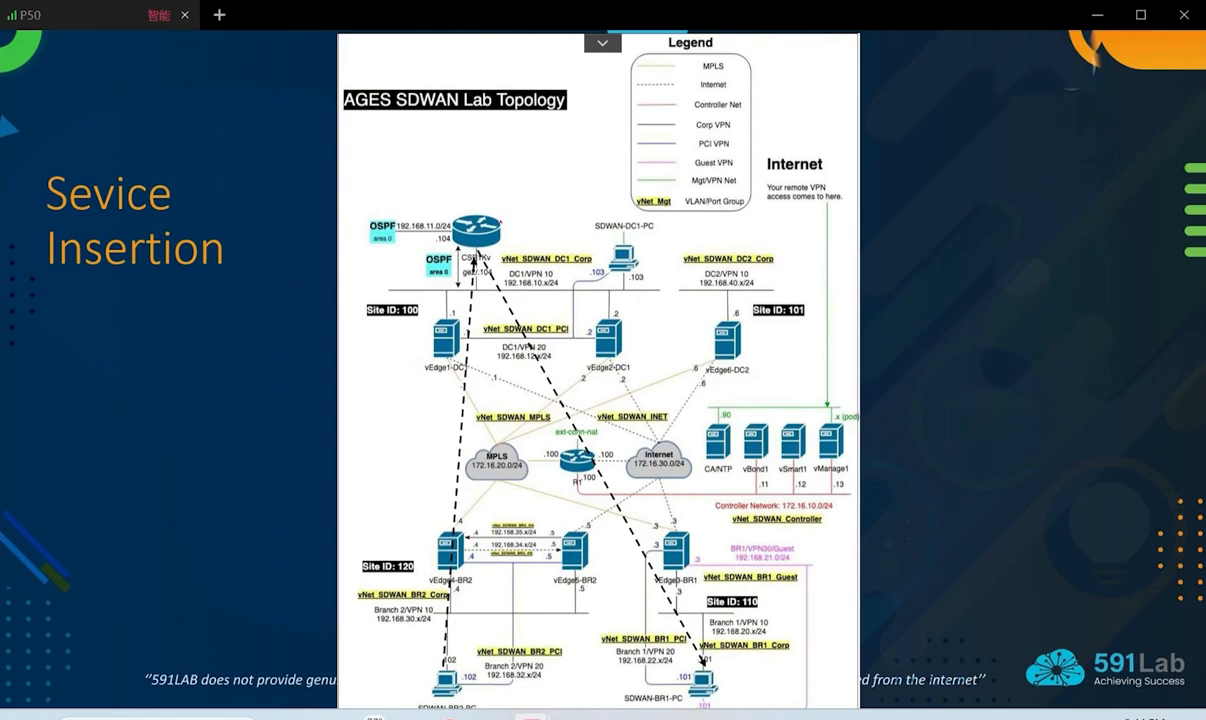
mouse_move(490, 177)
mouse_down()
mouse_move(521, 176)
mouse_move(494, 208)
mouse_move(564, 185)
mouse_up()
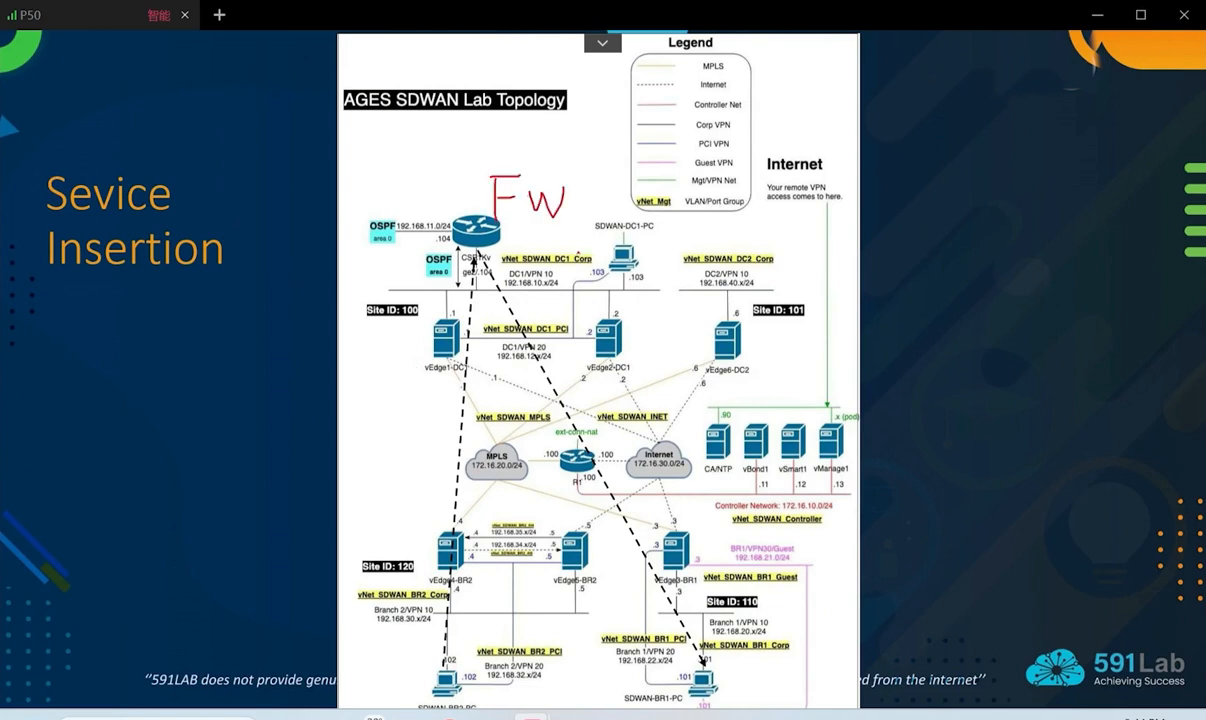
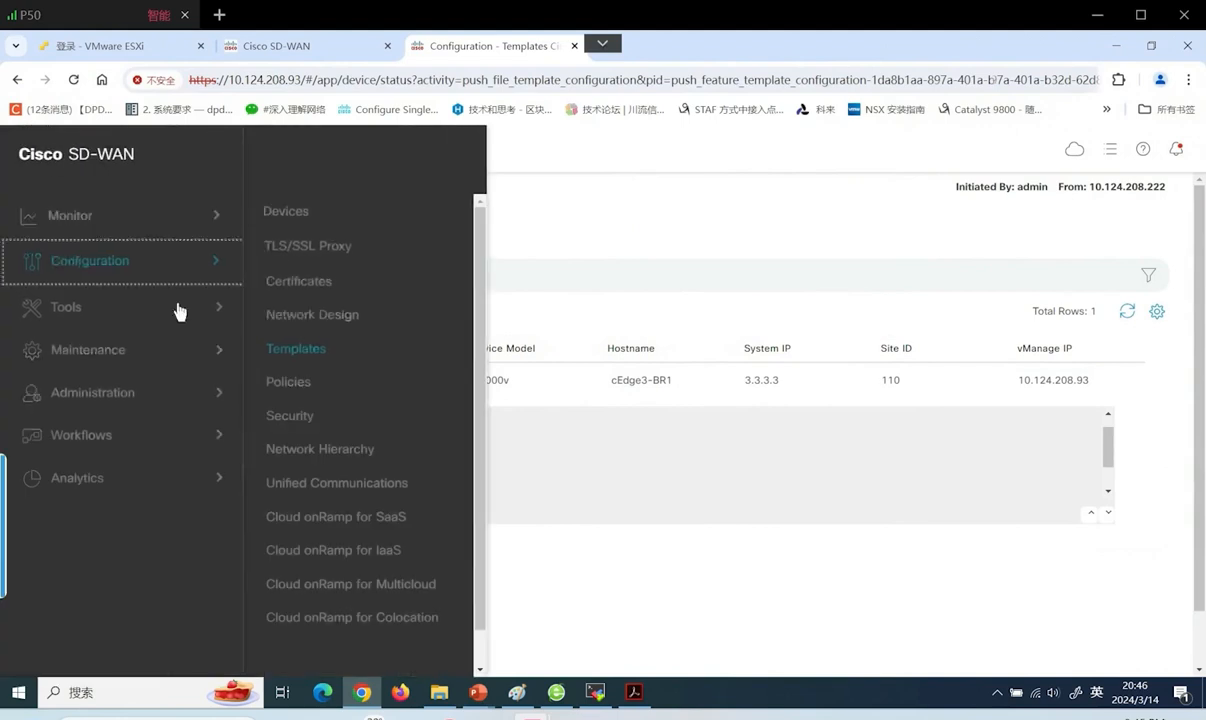
Open the C8k-cEdge-DC1 device template for editing from Device Templates
click(312, 350)
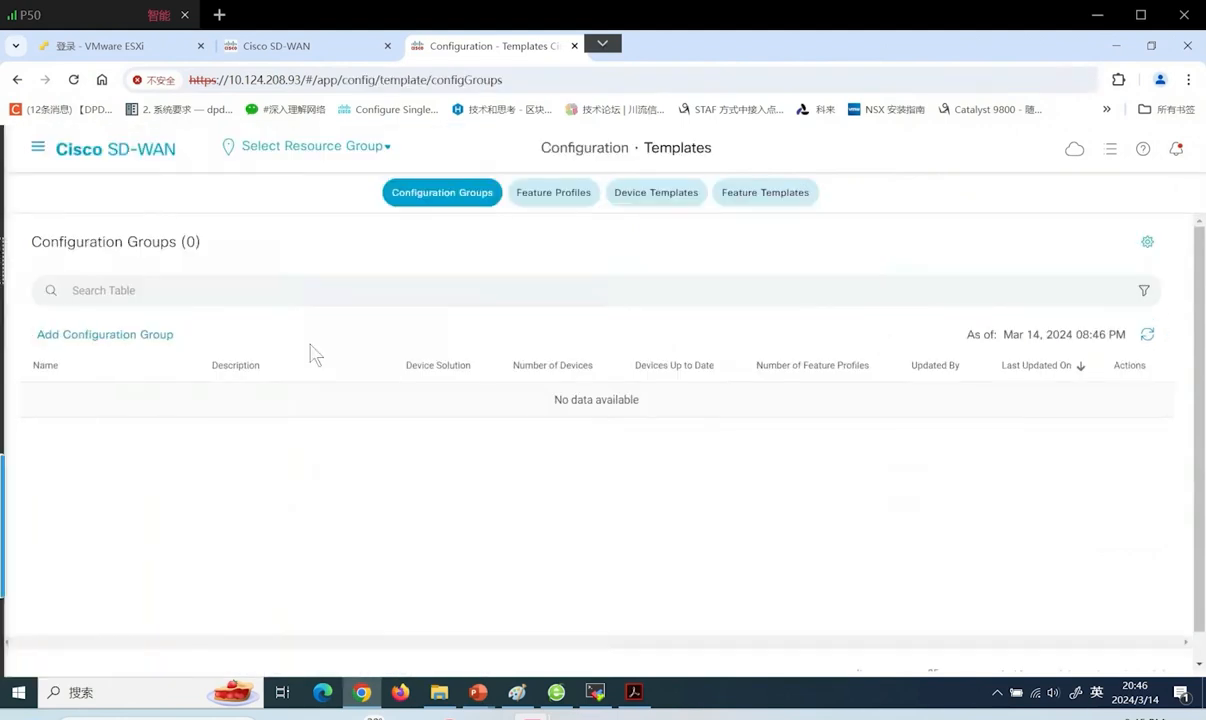
click(651, 197)
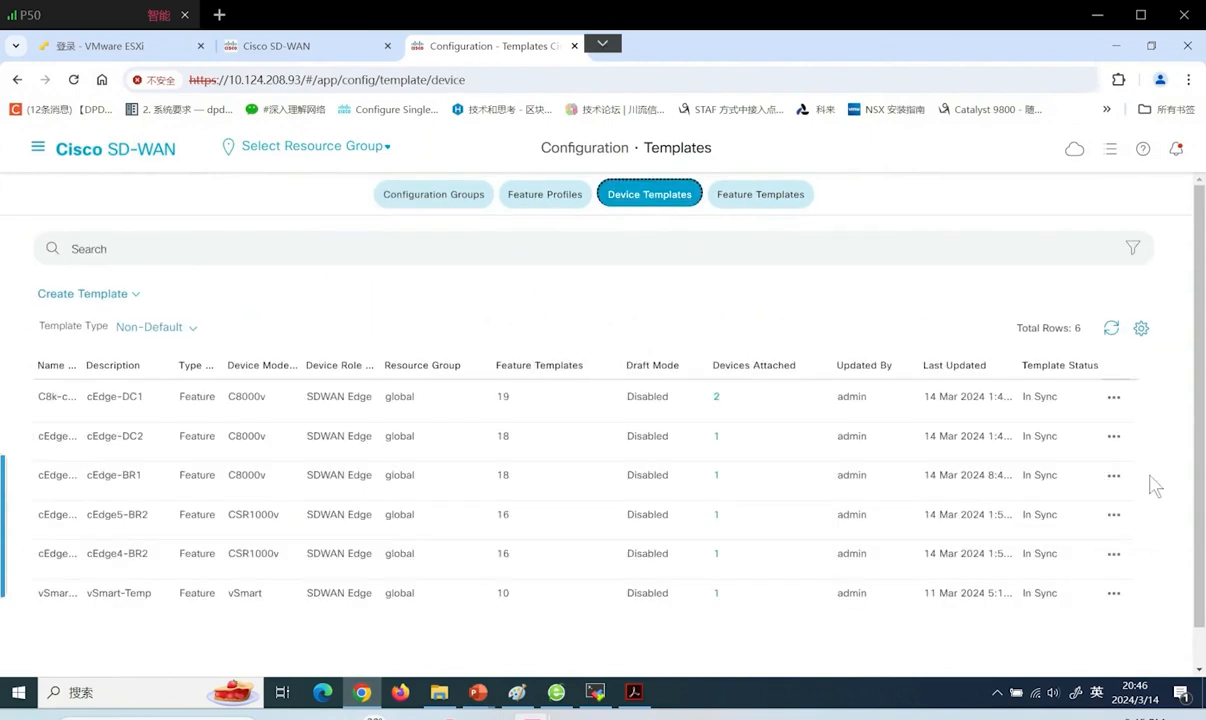
click(1114, 397)
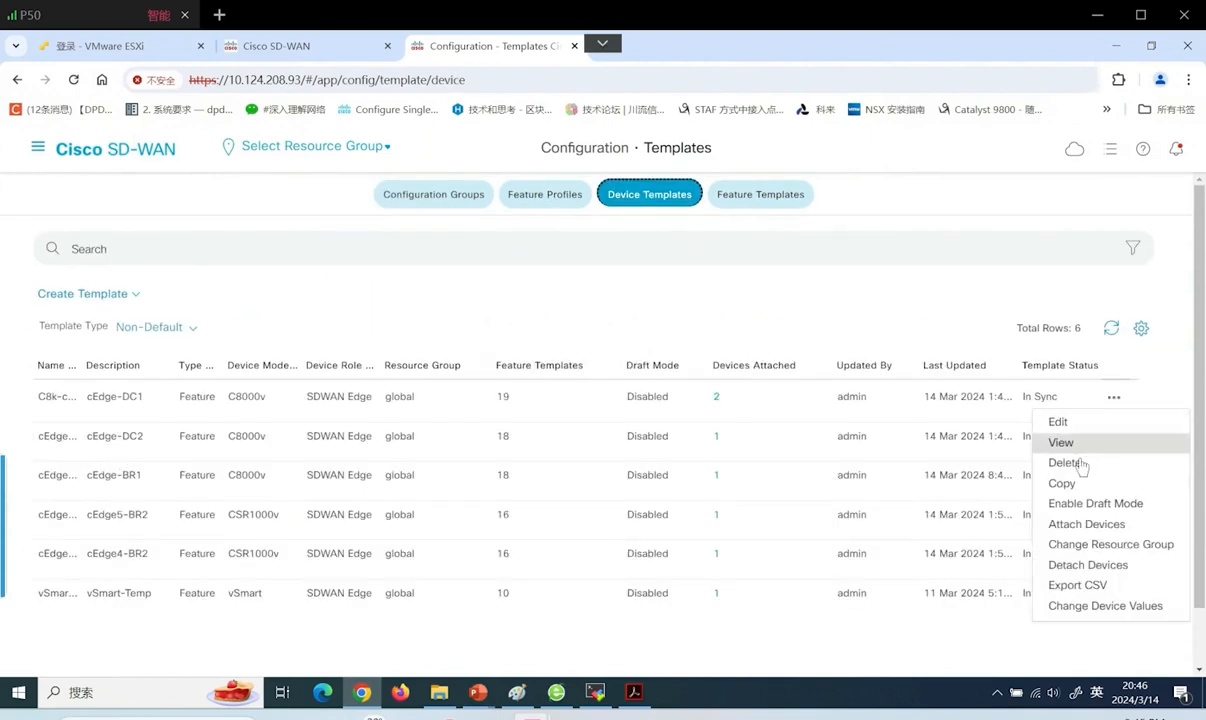
click(1059, 423)
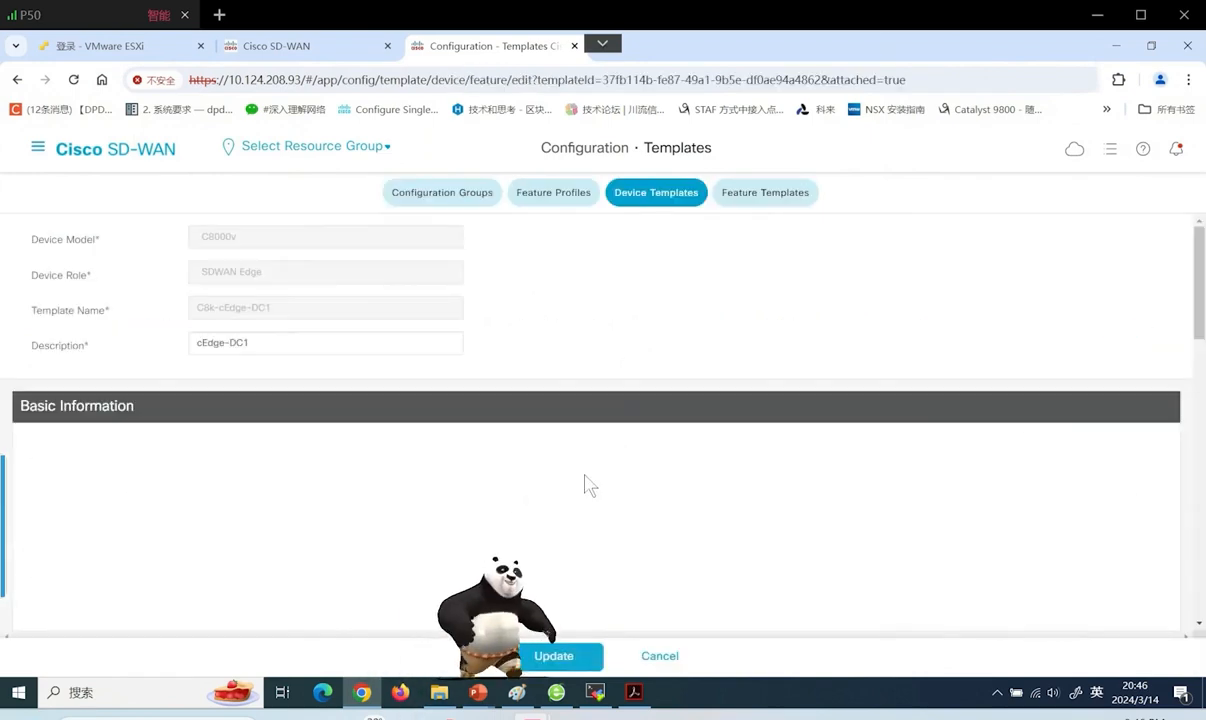
Review the template's Service VPN section, then go to the Feature Templates list
click(421, 390)
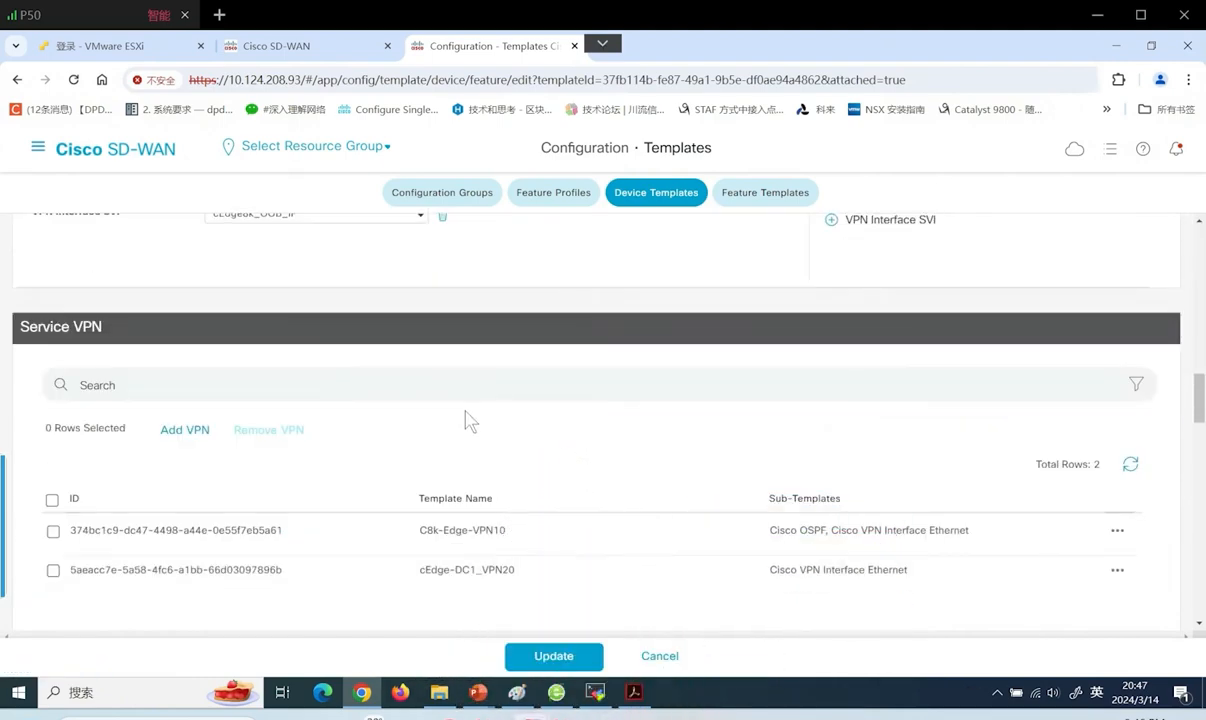
click(186, 430)
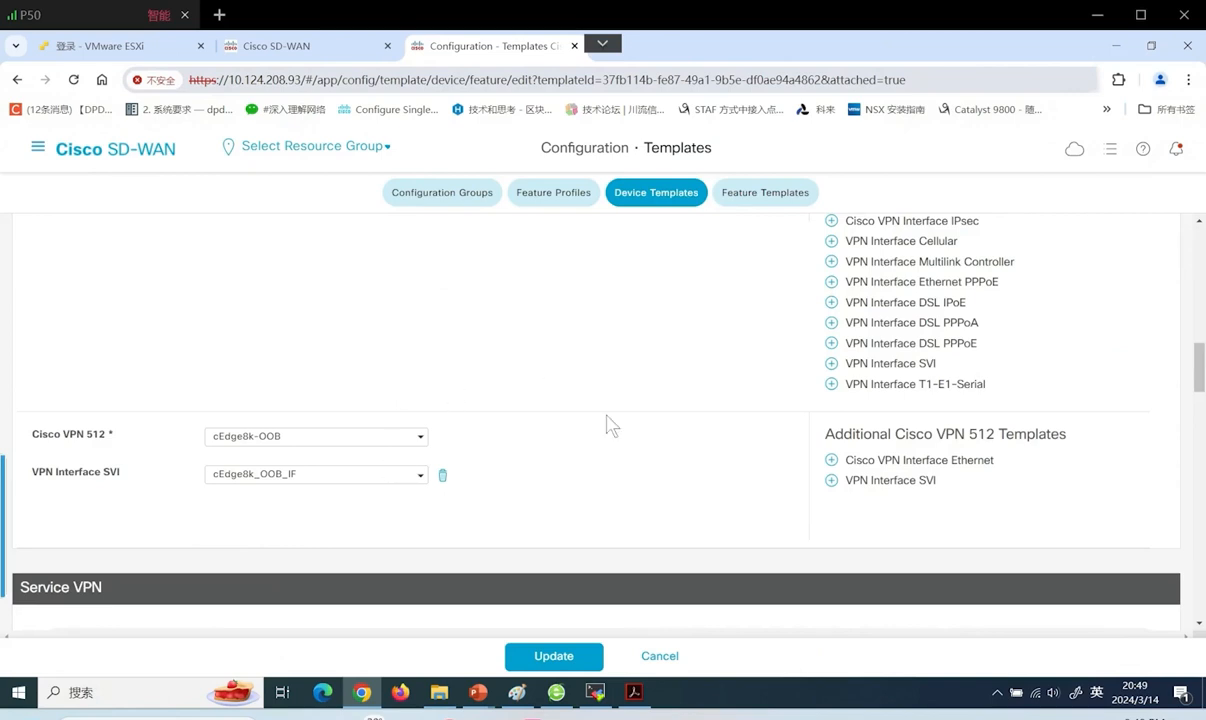
scroll(612, 426, down, 4)
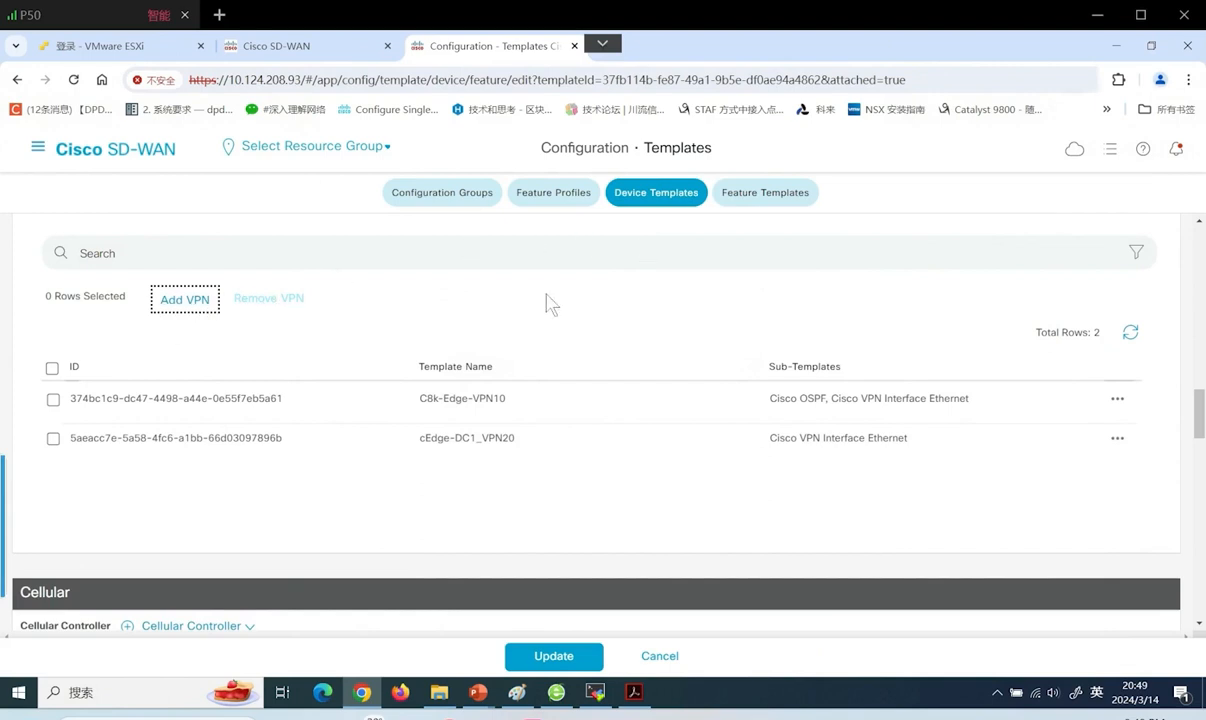
click(780, 200)
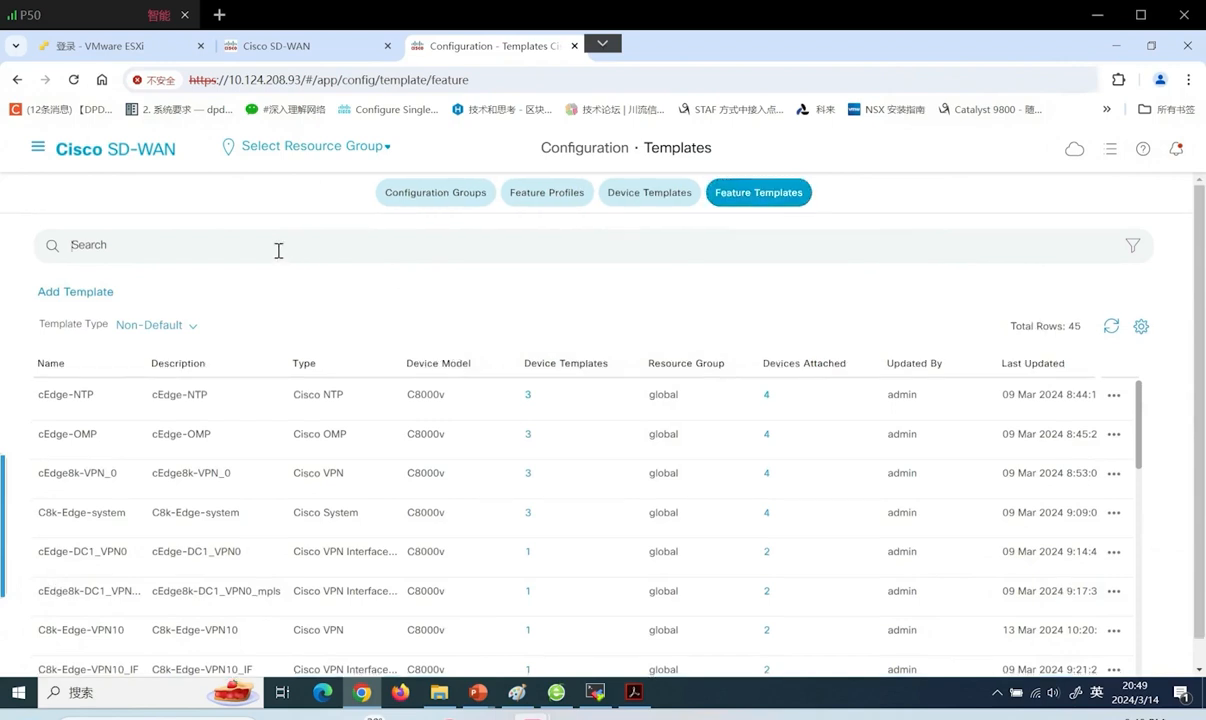
Filter to VPN10, hide Device Templates and Resource Group columns, and edit C8k-Edge-VPN10
key(Return)
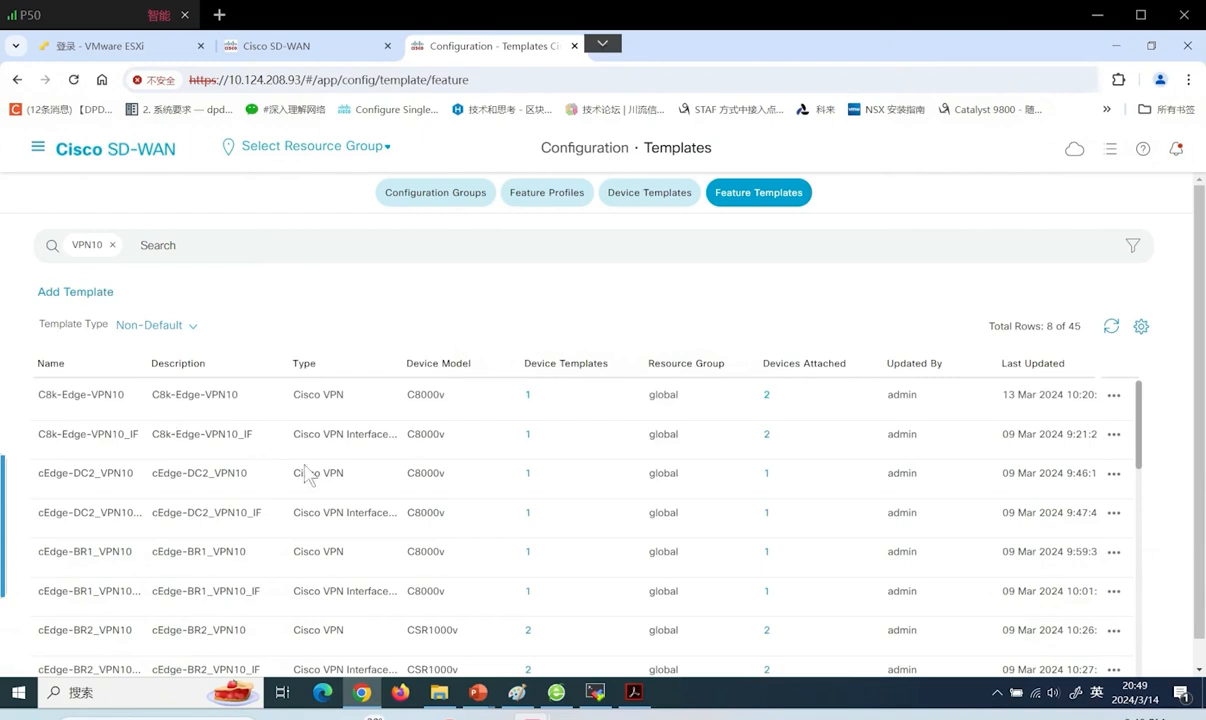
click(1140, 326)
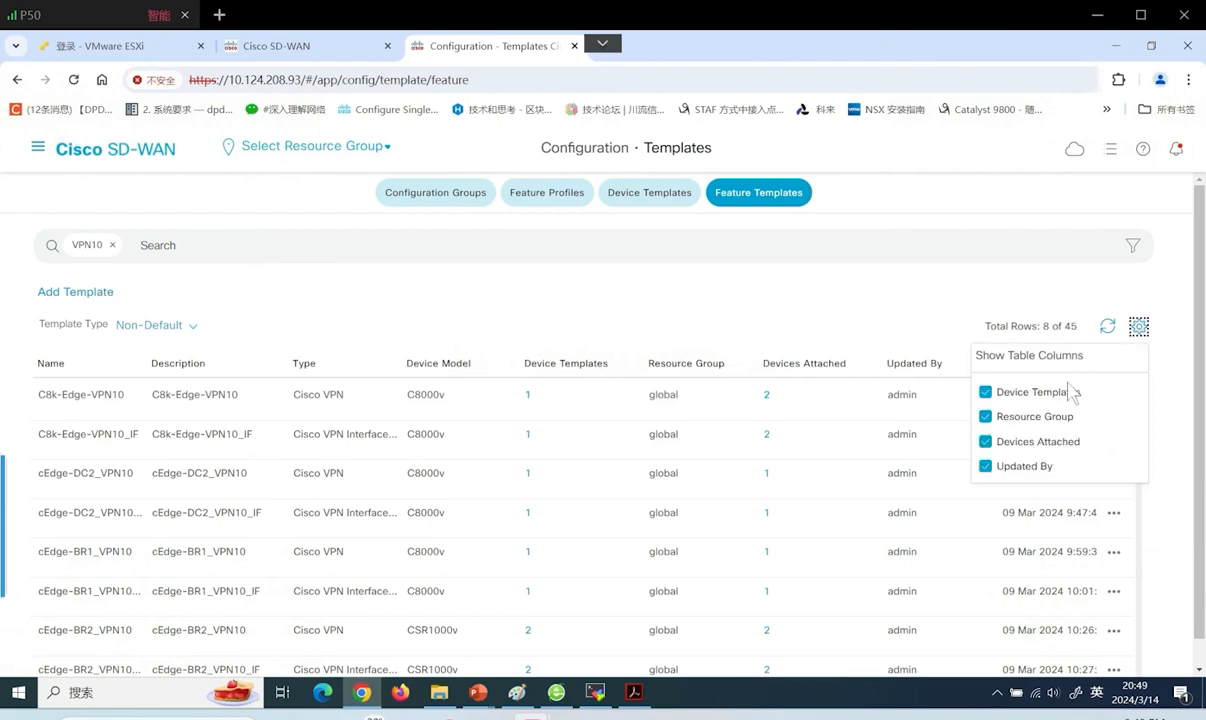
click(985, 392)
click(986, 418)
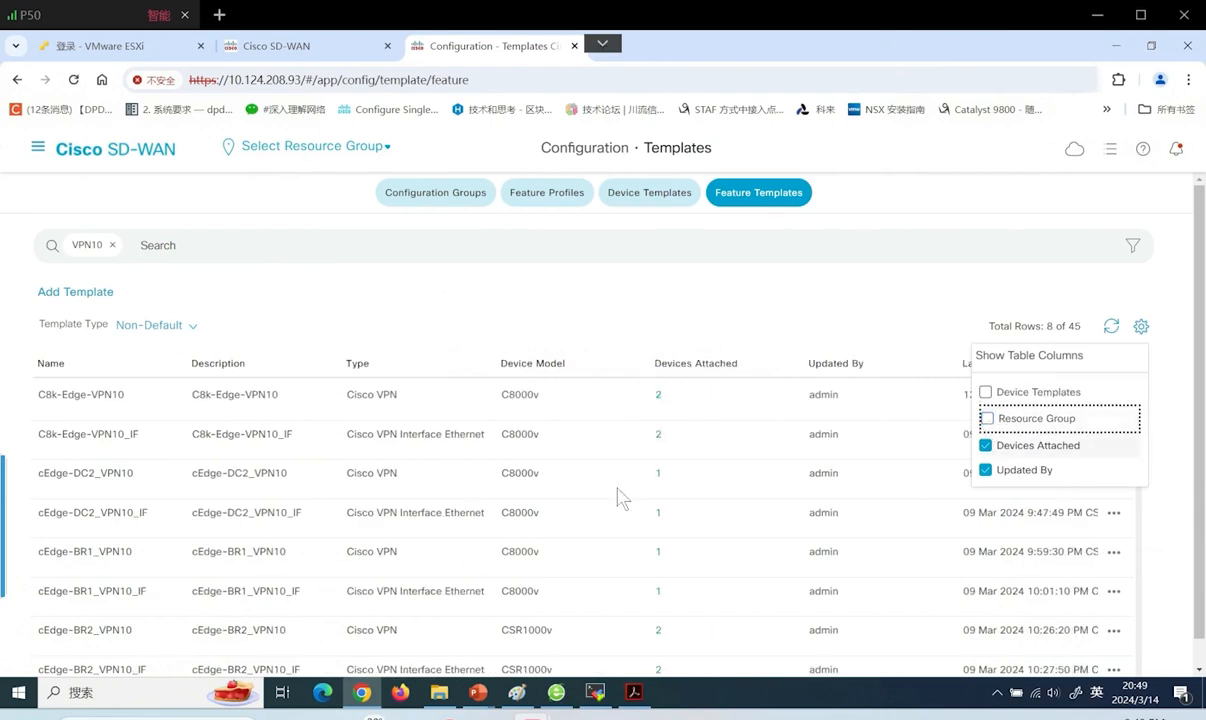
click(600, 455)
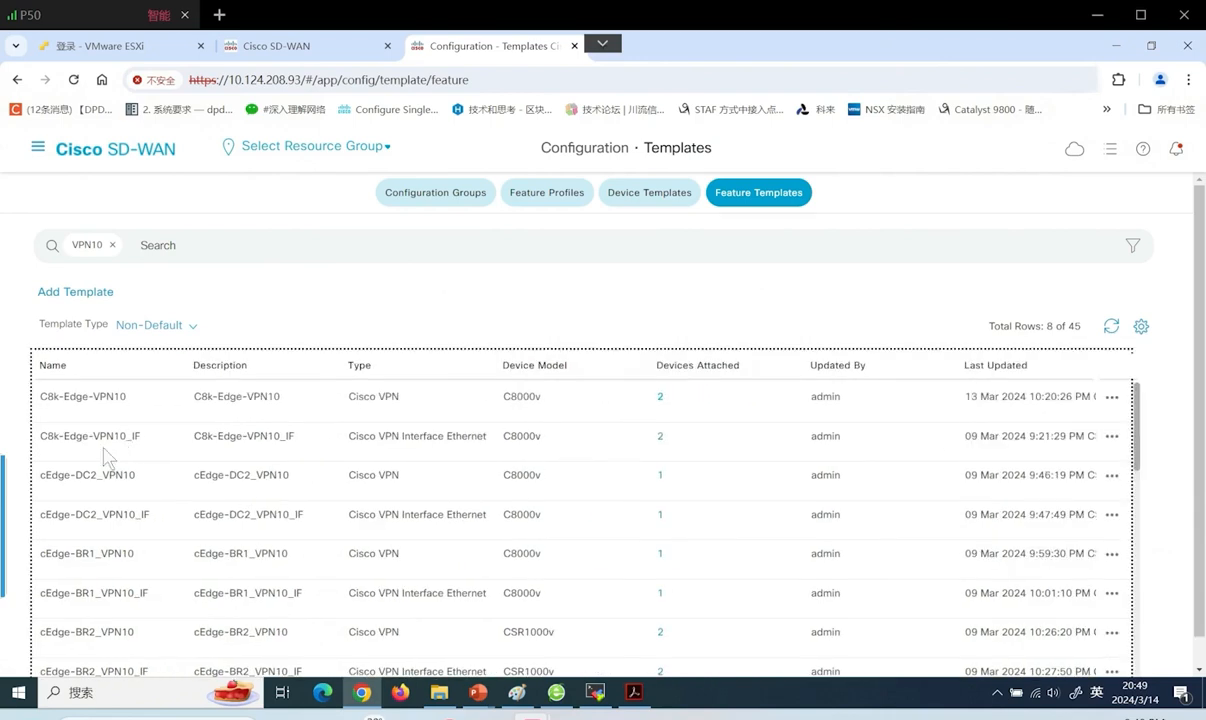
click(1111, 398)
click(1082, 448)
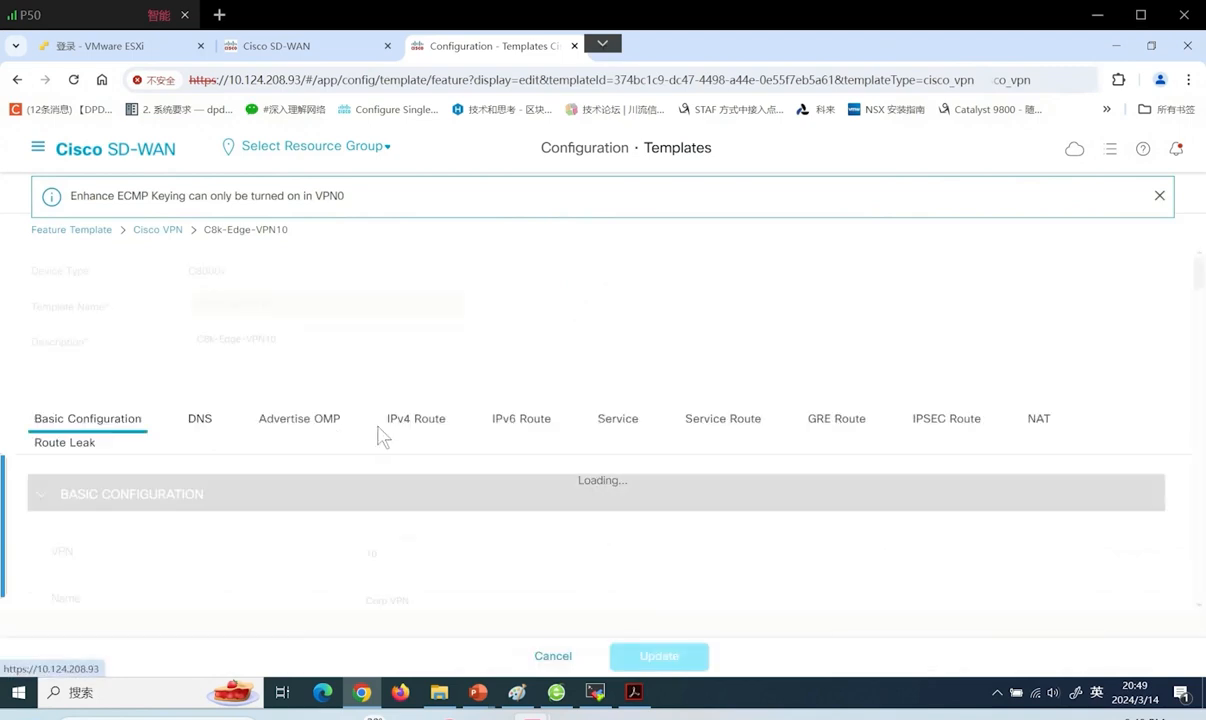
Add a new service entry of type FW in C8k-Edge-VPN10's Service section
click(610, 418)
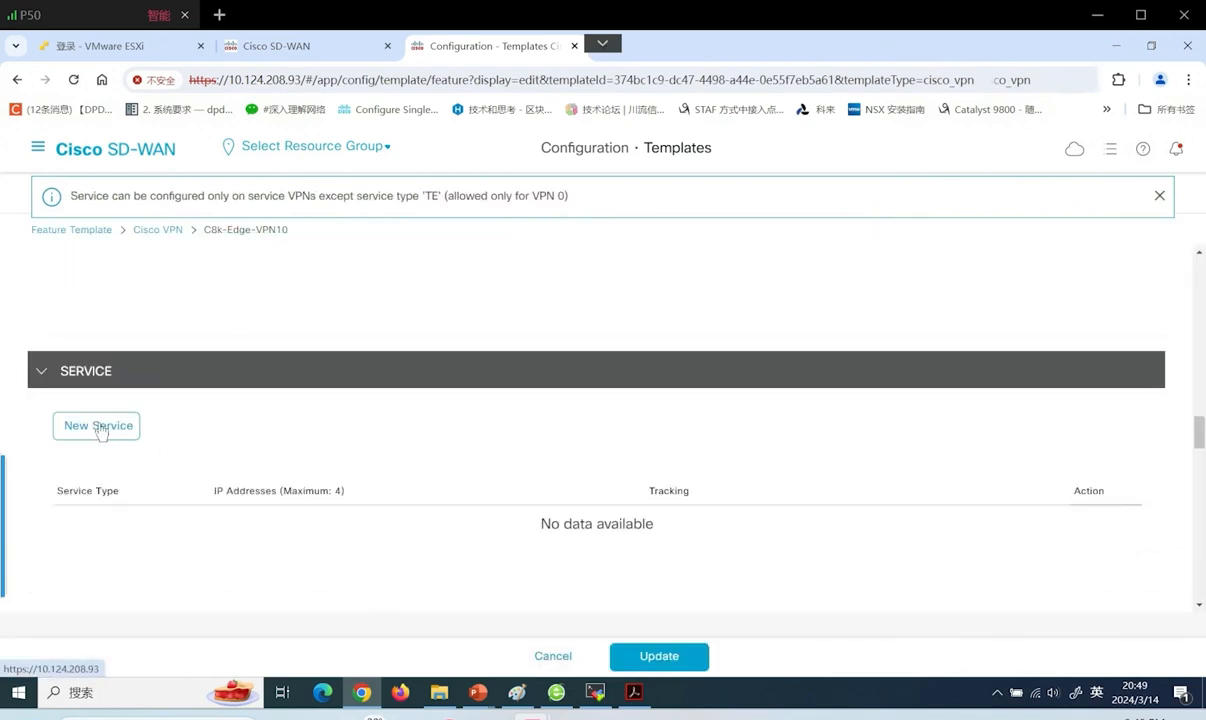
click(98, 428)
scroll(97, 431, down, 1)
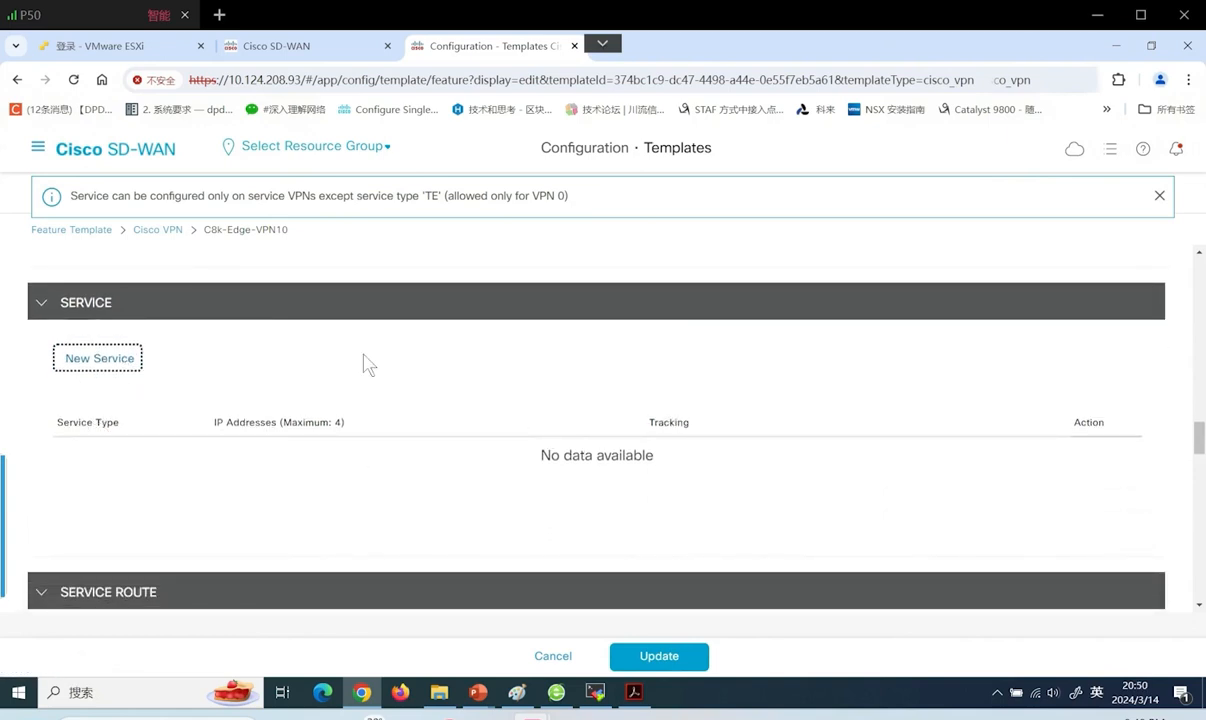
scroll(365, 362, up, 4)
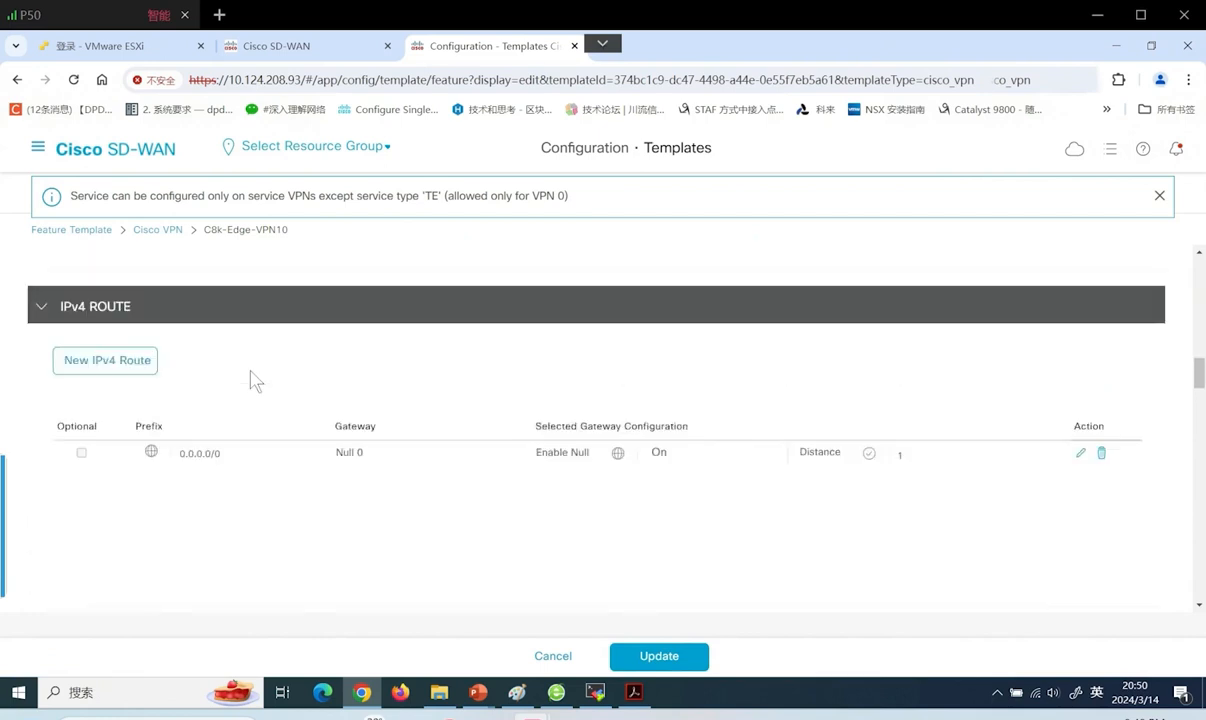
scroll(258, 387, down, 3)
scroll(258, 398, down, 1)
click(471, 462)
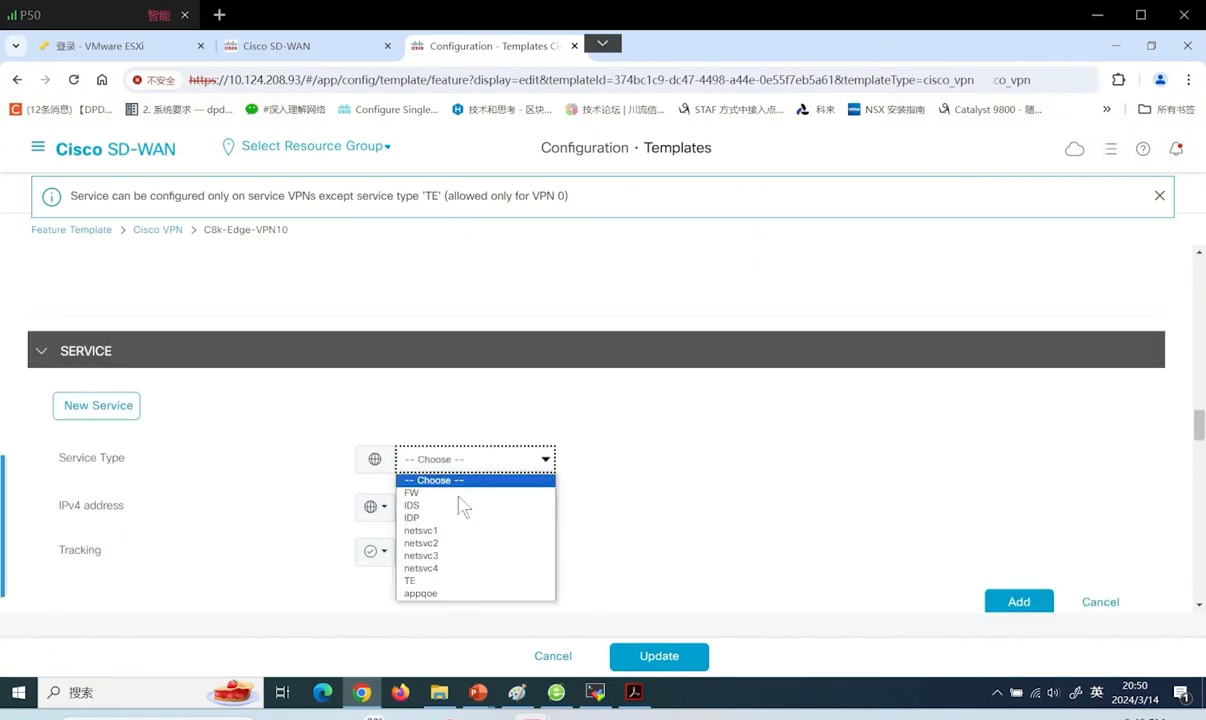
click(449, 493)
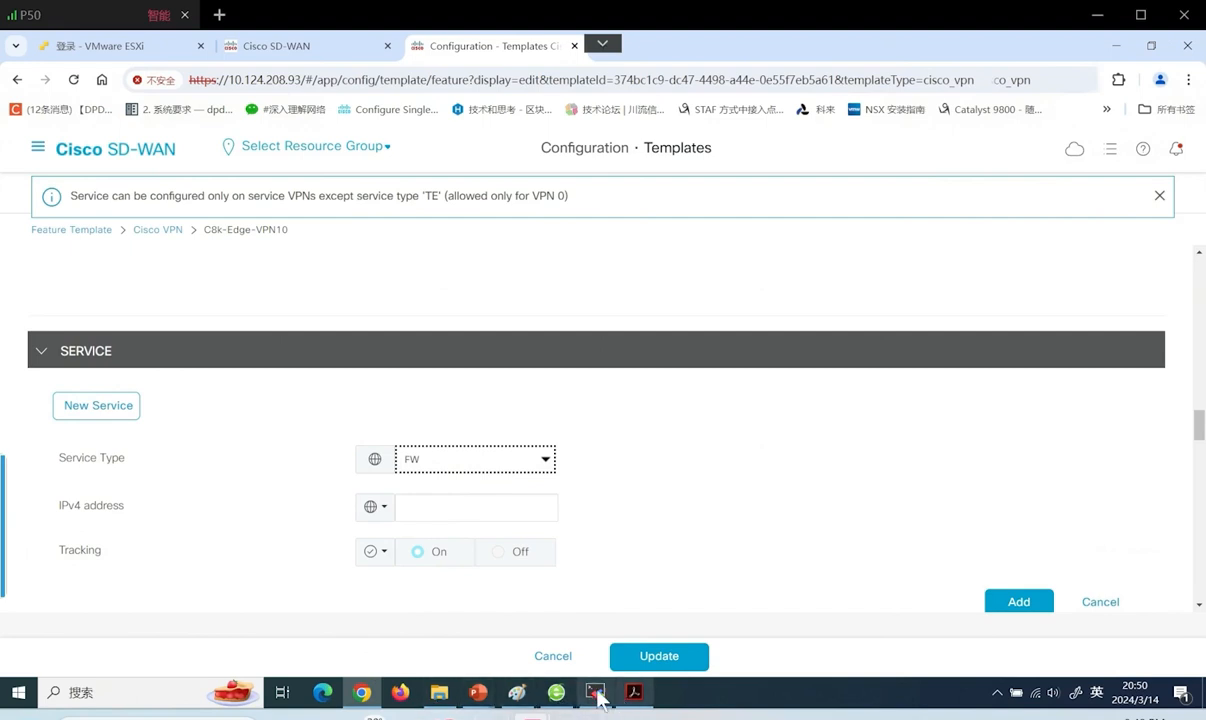
mouse_move(634, 694)
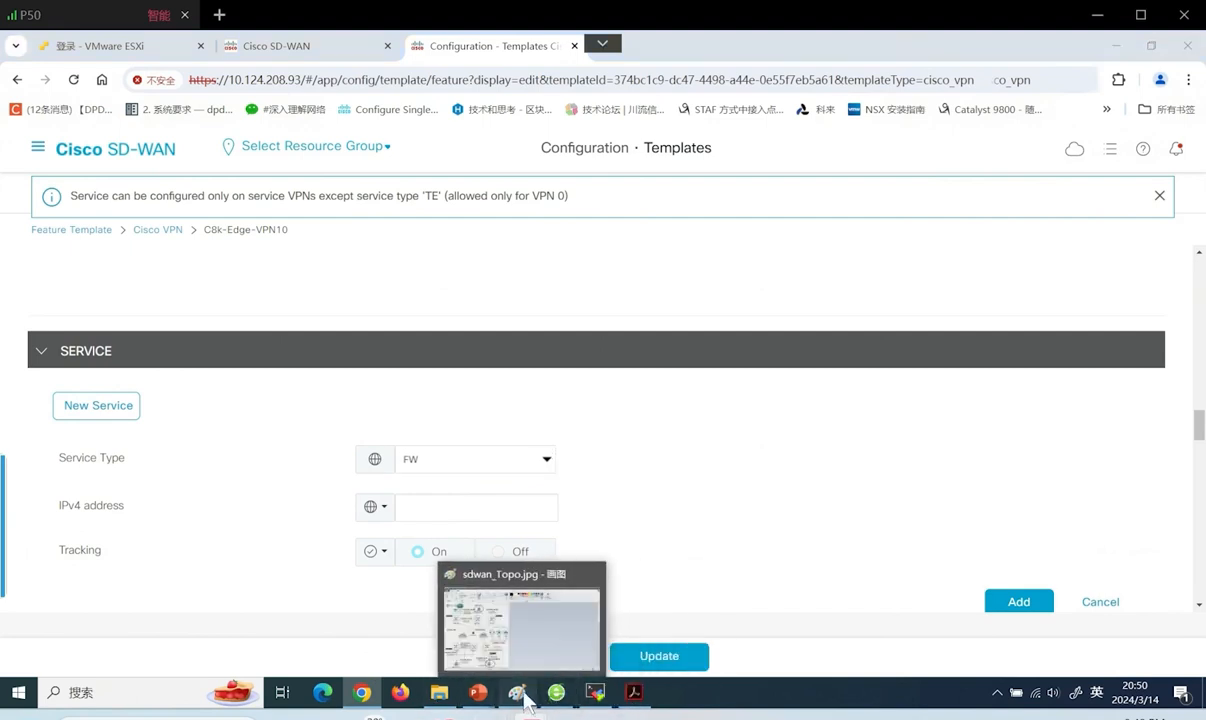
click(517, 692)
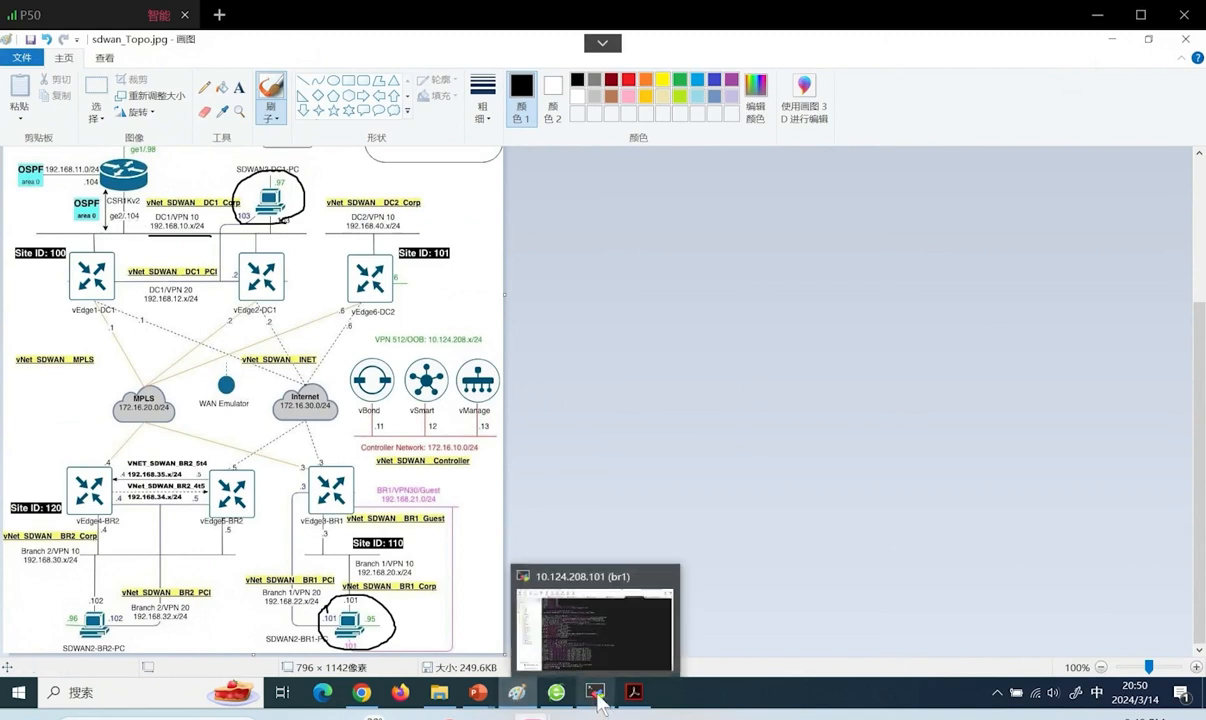
click(362, 692)
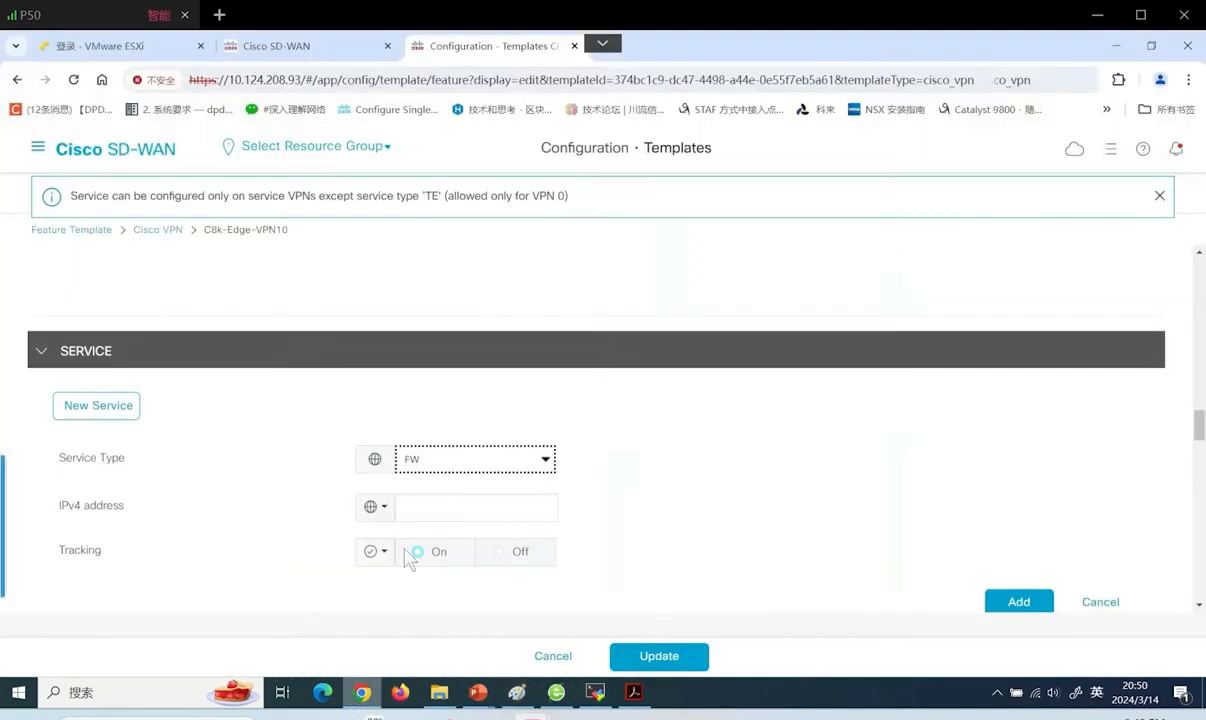
Add the FW service at IPv4 192.168.10.104 and update the C8k-Edge-VPN10 template
click(443, 505)
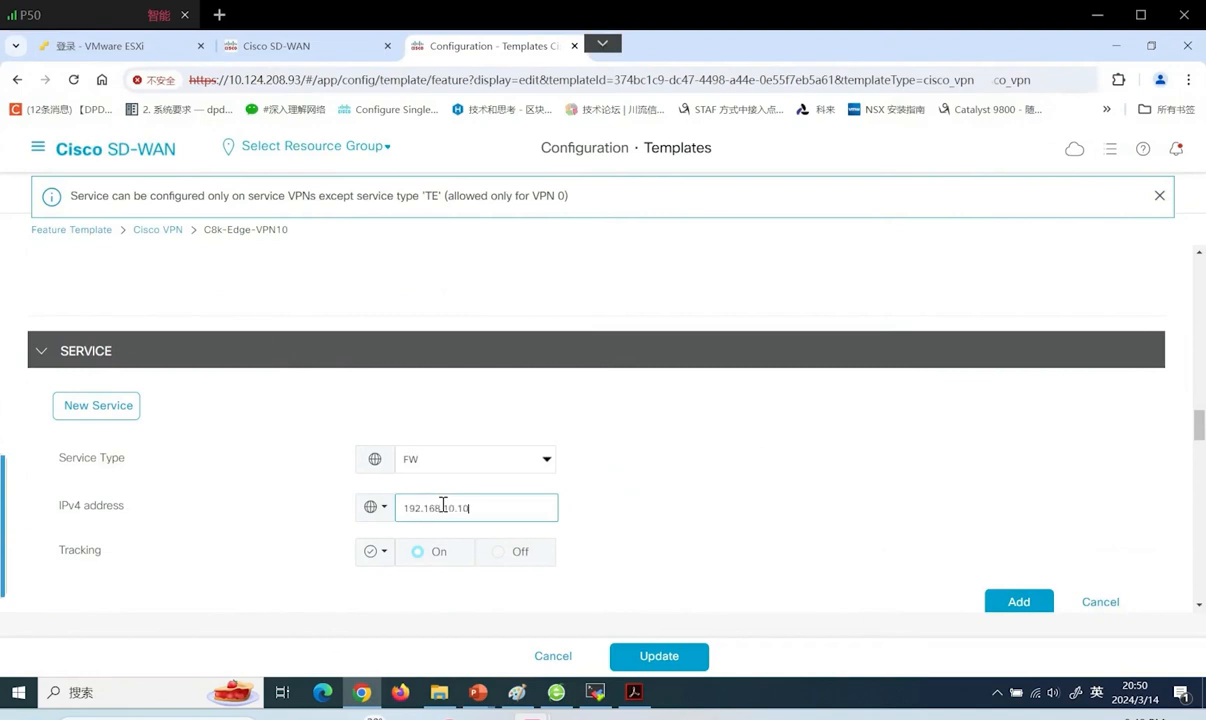
scroll(637, 604, down, 1)
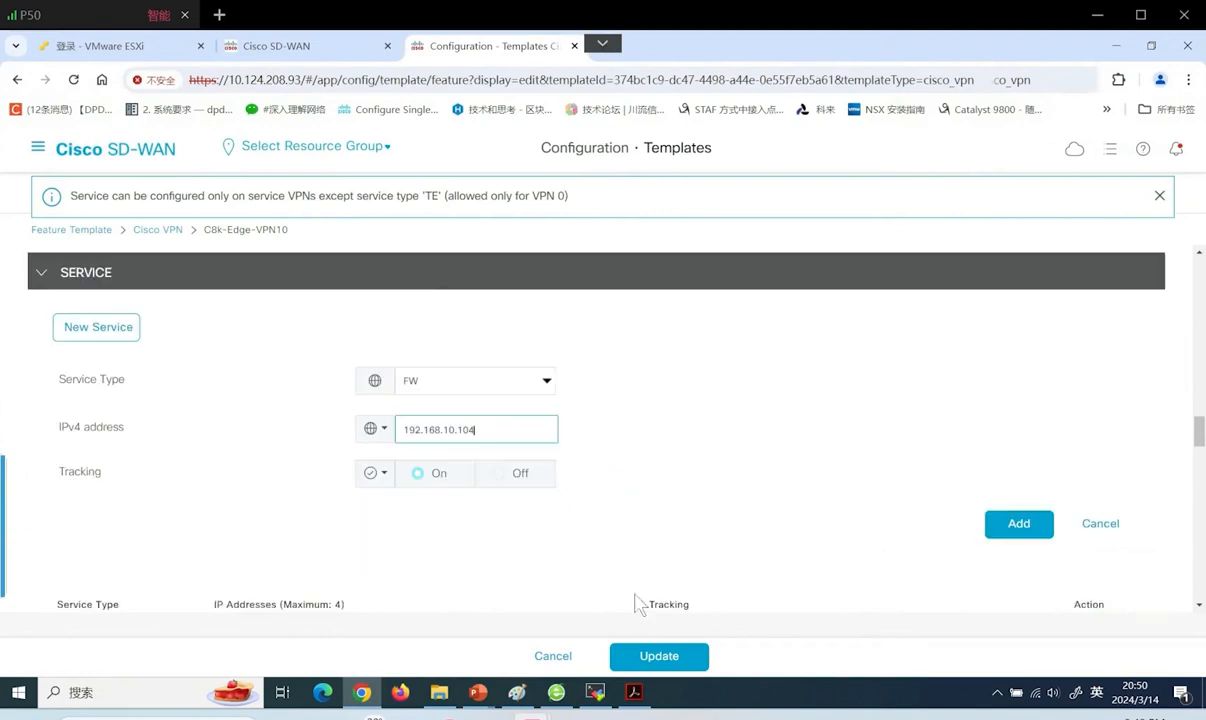
click(1016, 525)
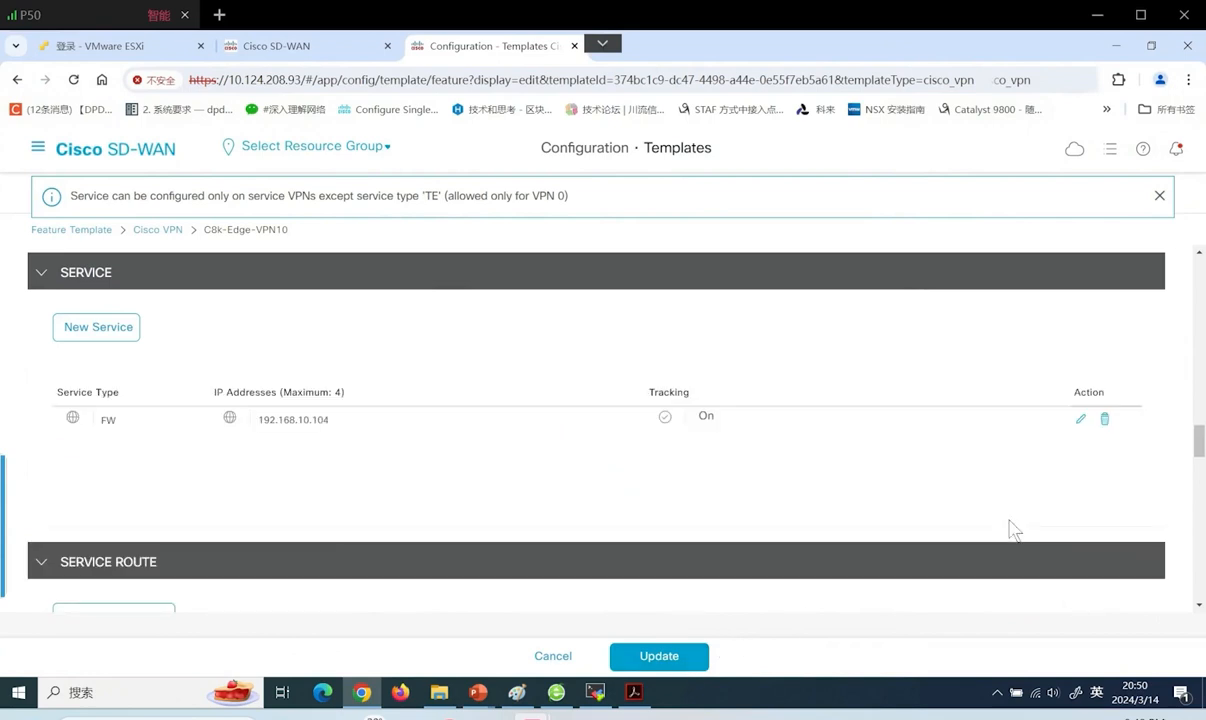
click(668, 657)
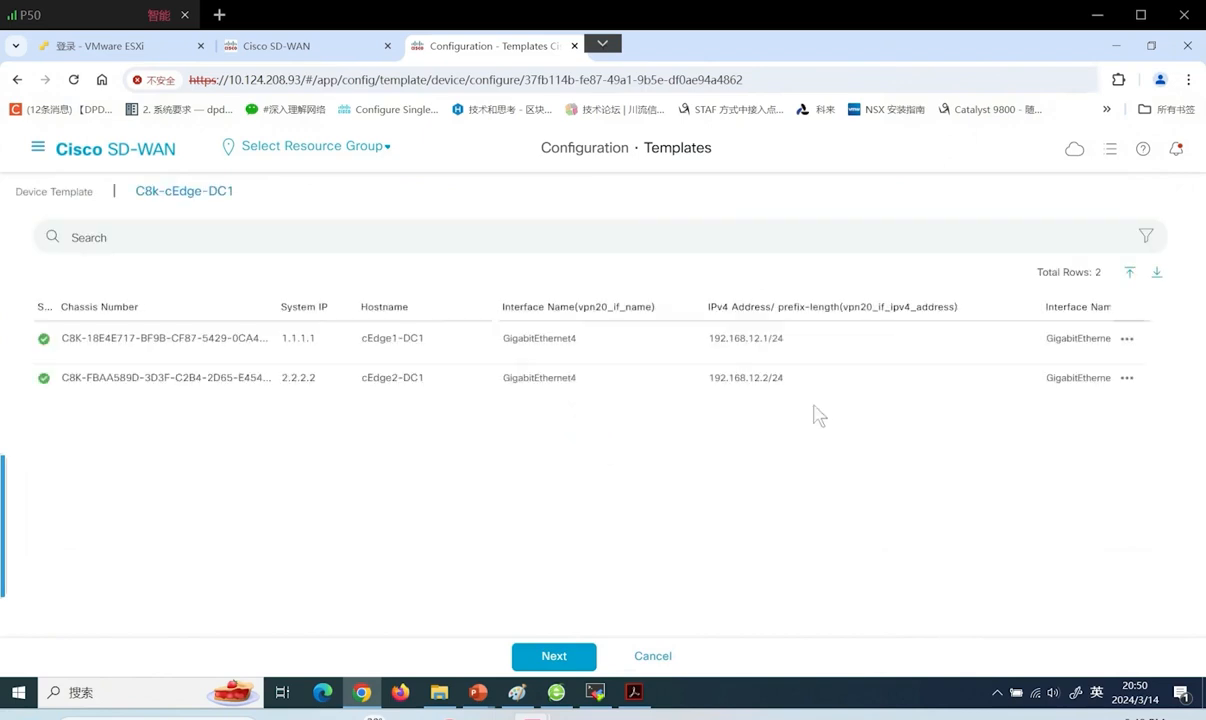
Push the updated VPN10 template configuration to both cEdge1-DC1 and cEdge2-DC1
click(553, 656)
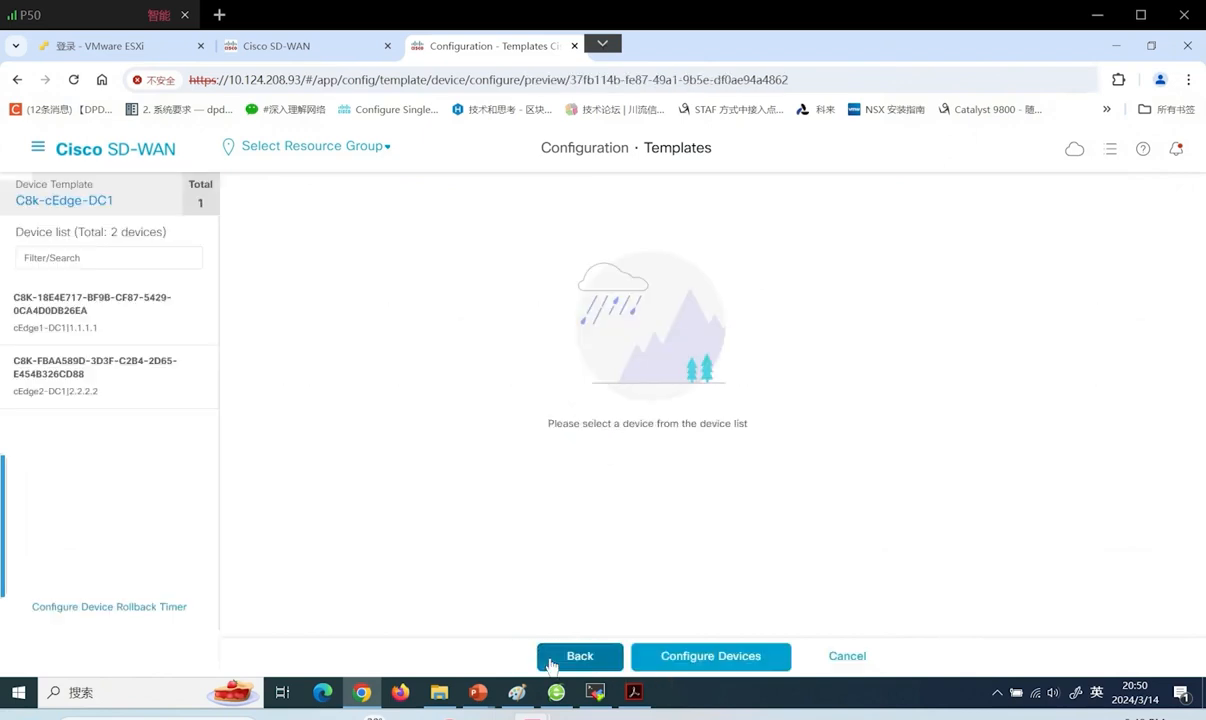
click(697, 660)
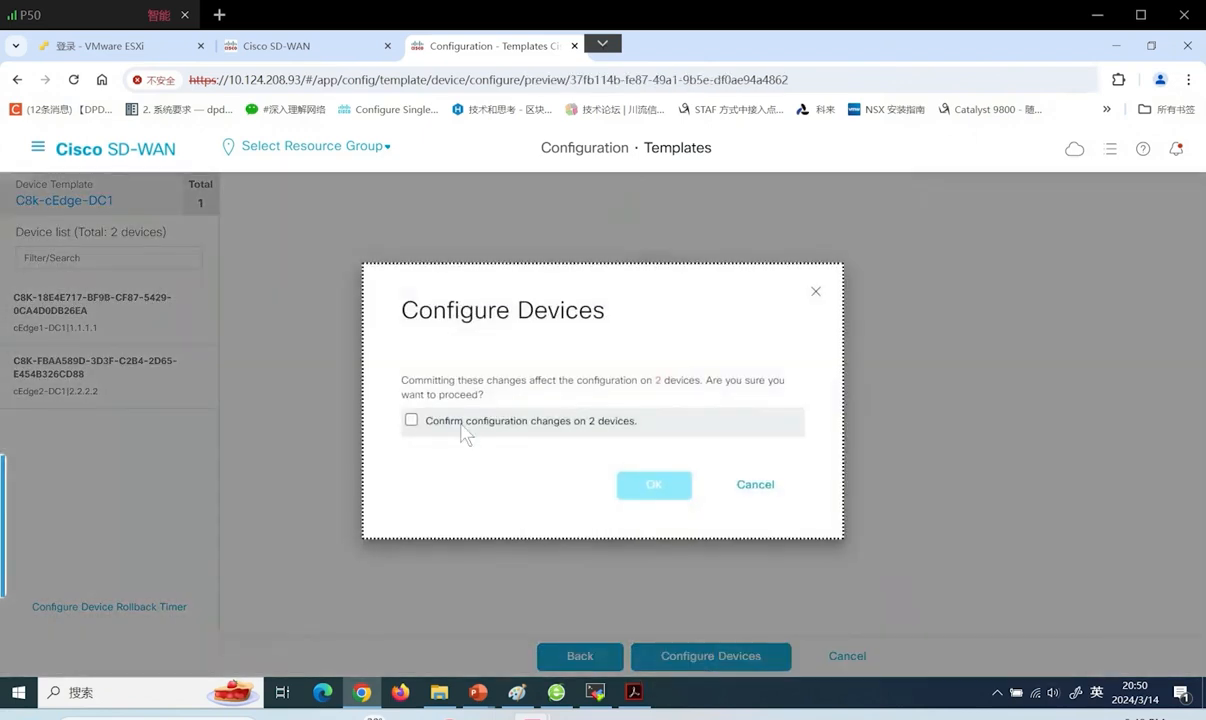
click(460, 428)
click(656, 488)
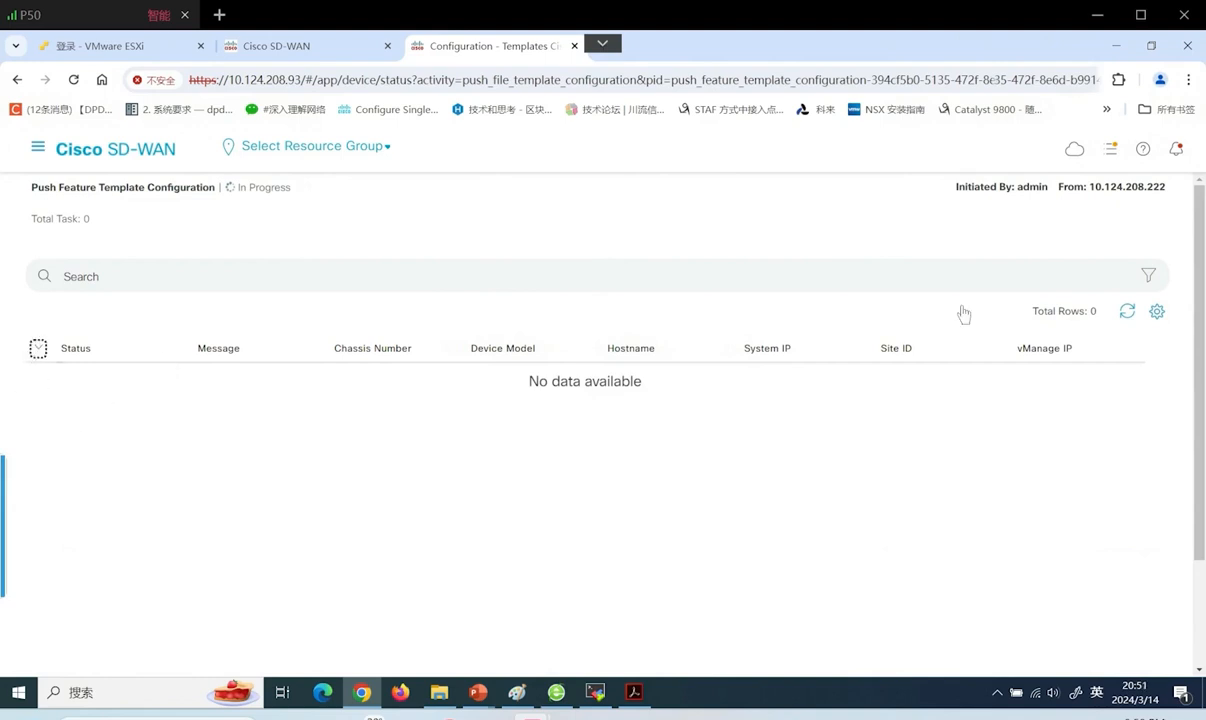
Refresh the push task until both devices report Success, 2 of 2 done
click(1127, 311)
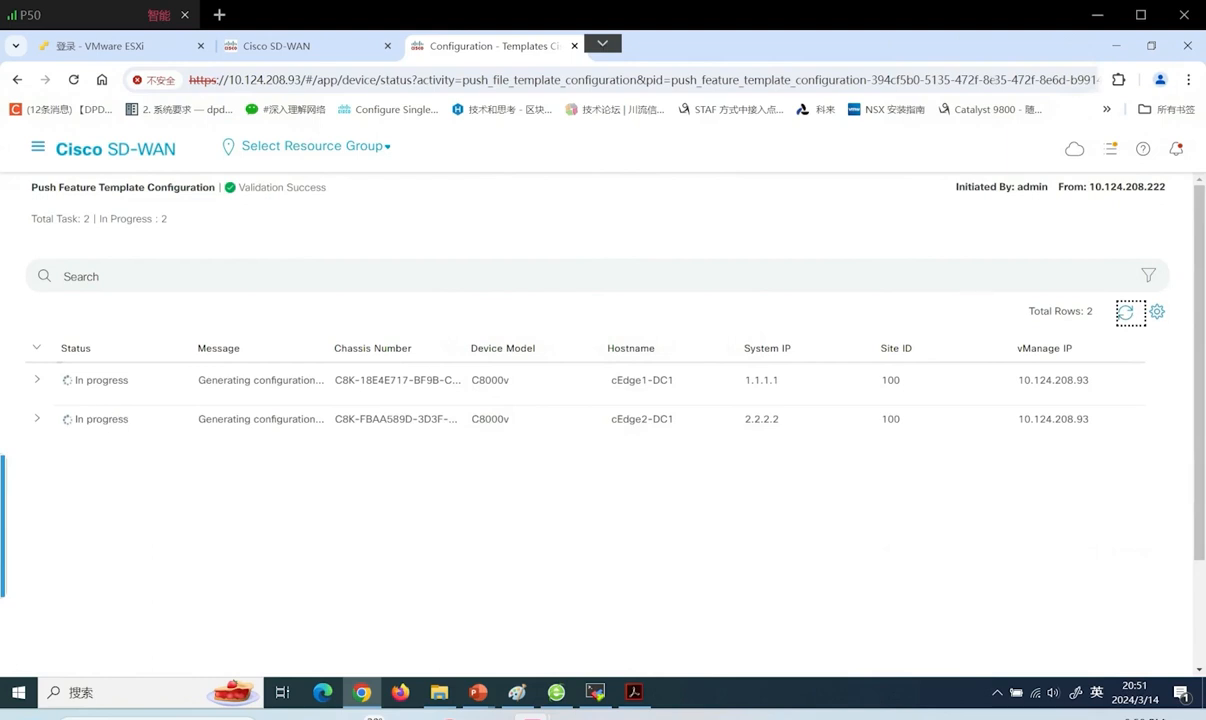
click(1125, 313)
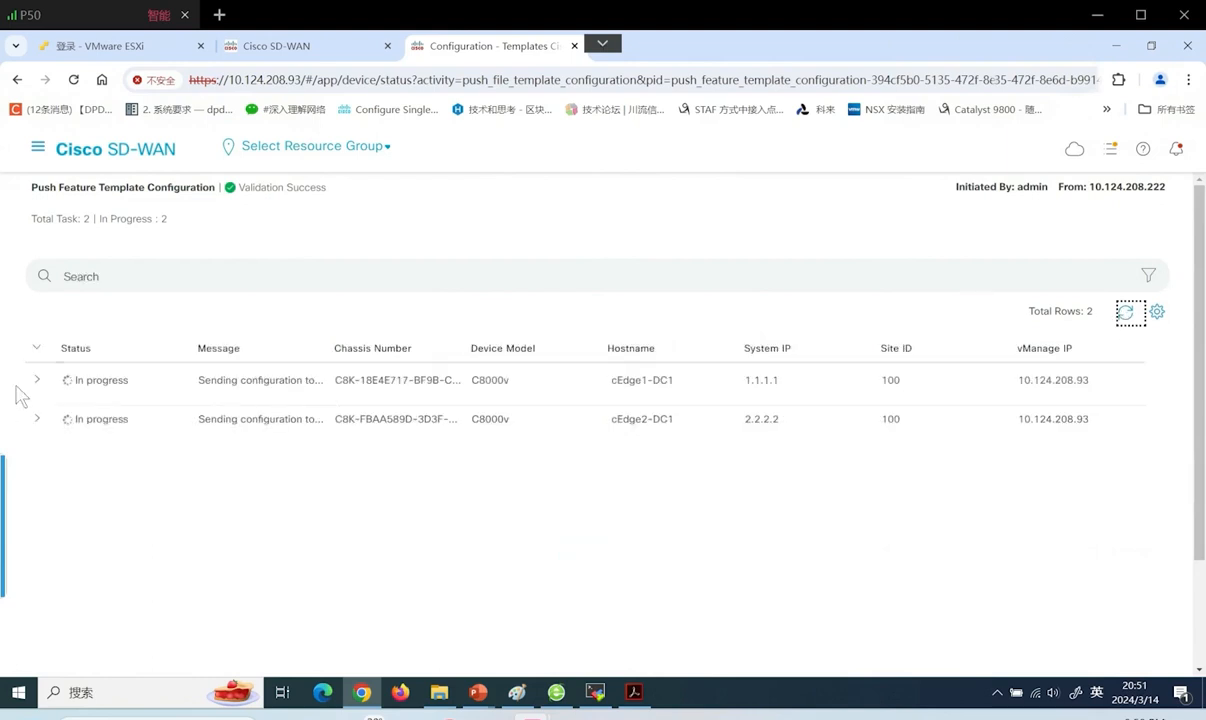
click(1127, 316)
click(1125, 313)
click(1125, 313)
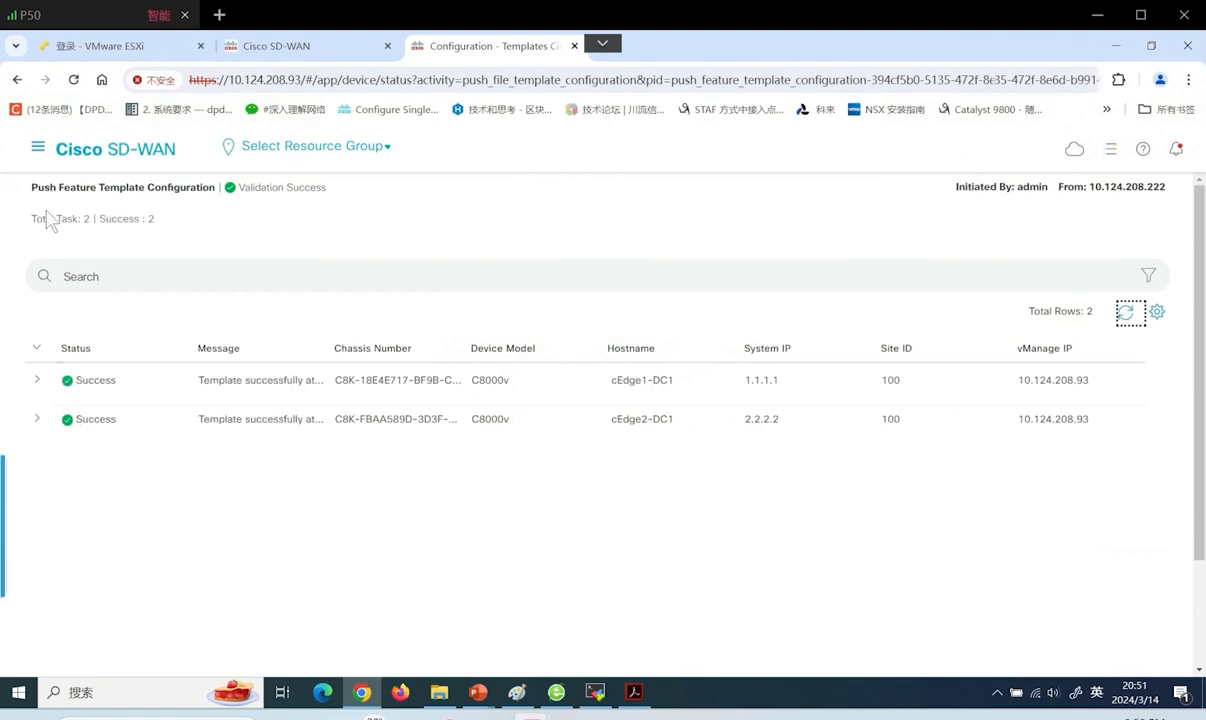
click(38, 148)
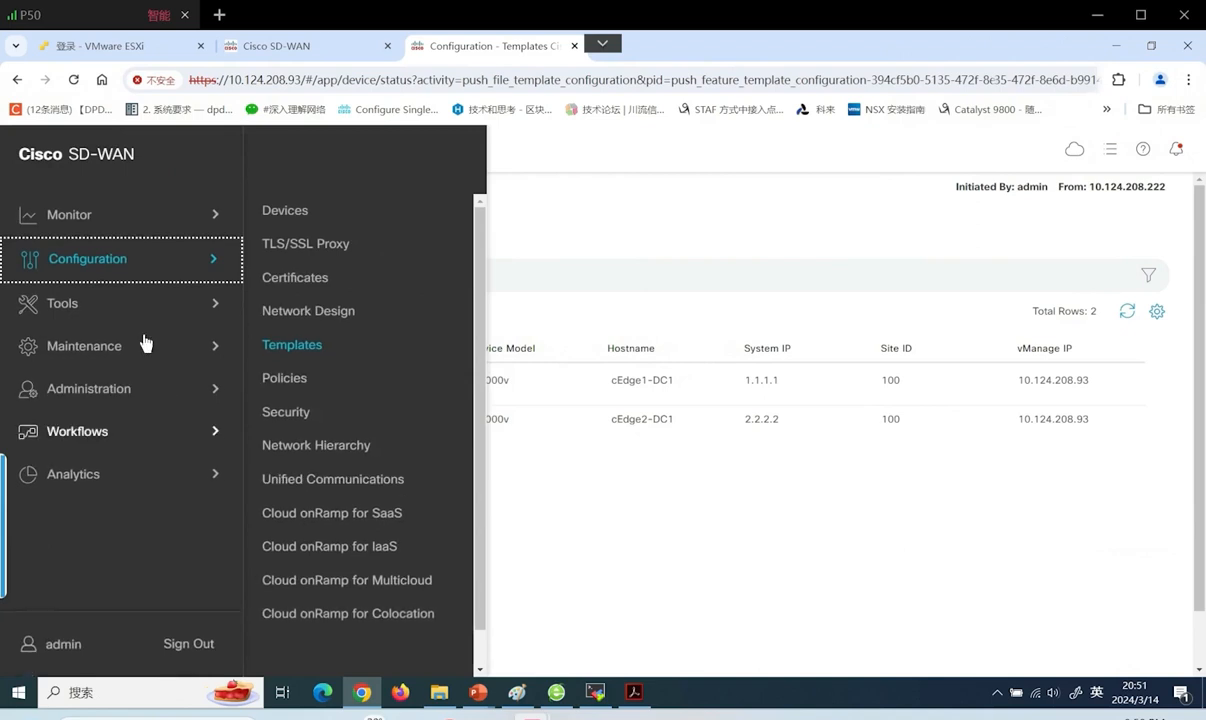
Open cEdge1-DC1's real-time OMP Advertised Routes from Monitor > Devices
mouse_move(180, 229)
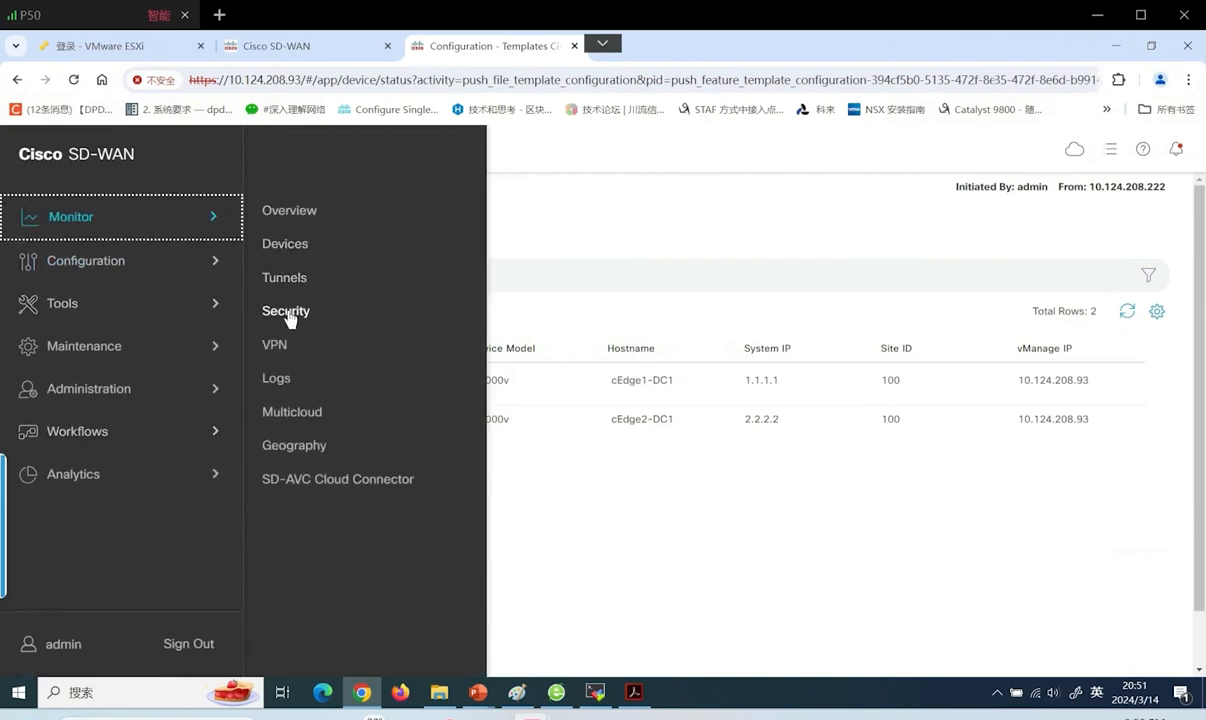
click(287, 252)
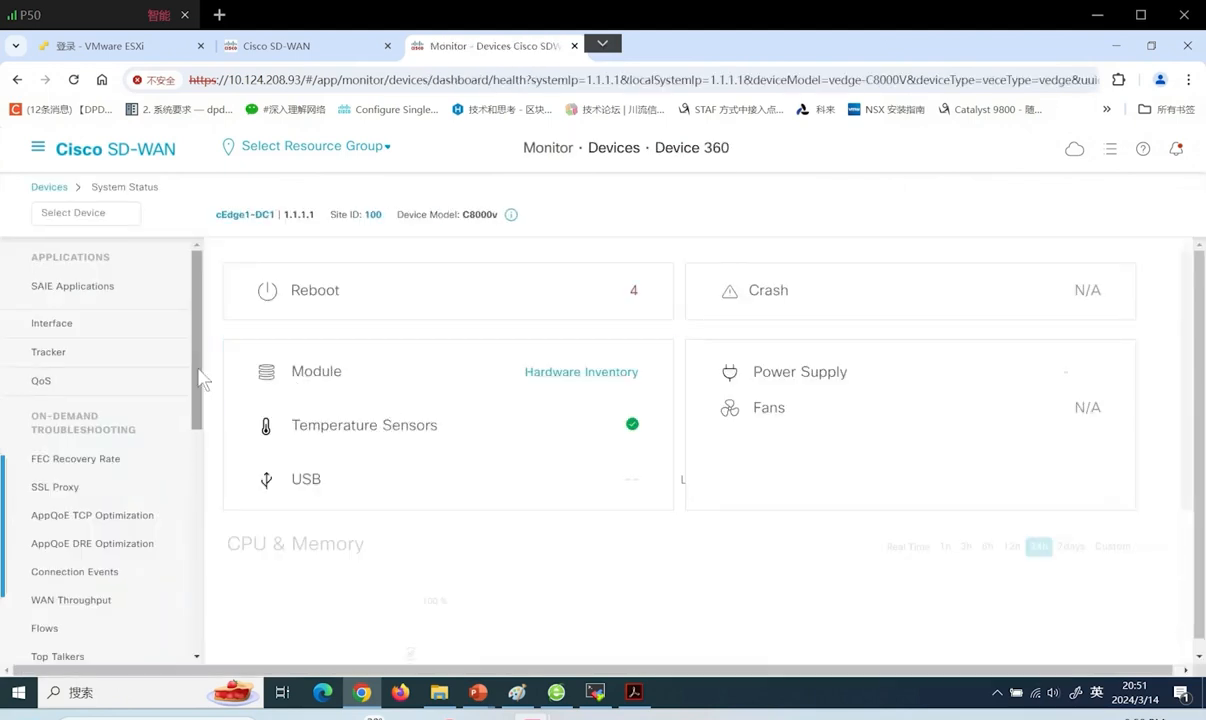
drag(197, 380, 200, 617)
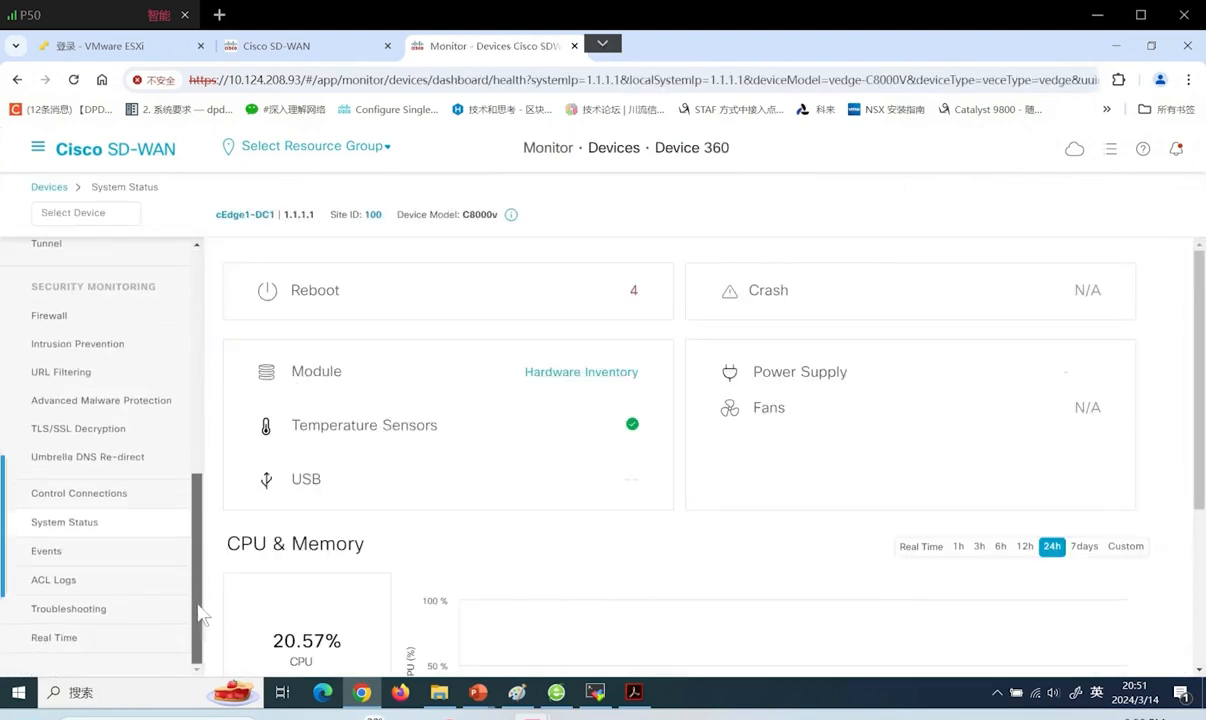
click(78, 640)
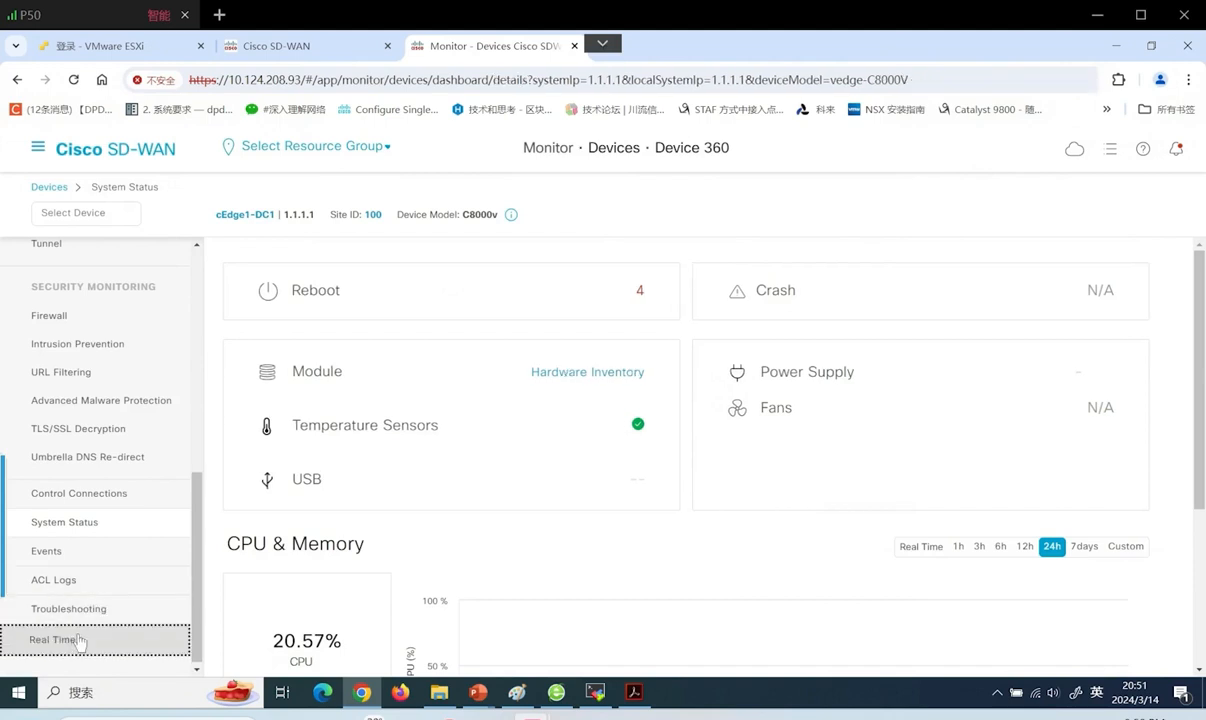
click(391, 262)
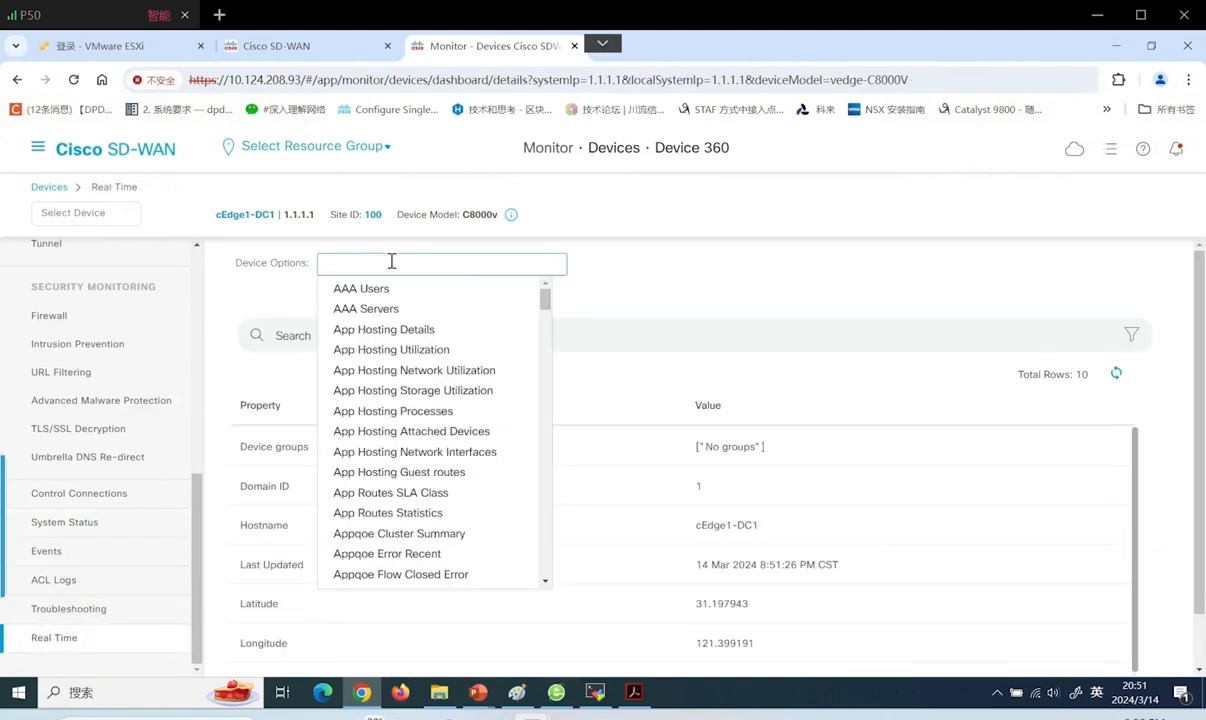
text(omp)
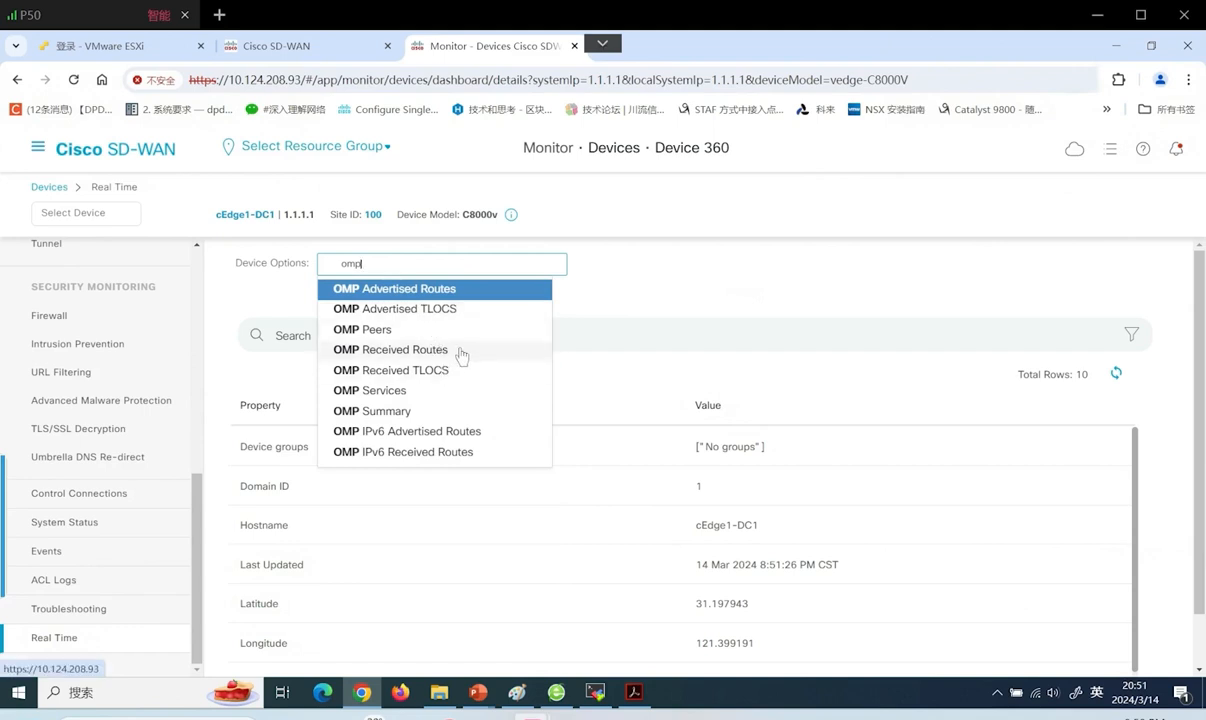
click(460, 289)
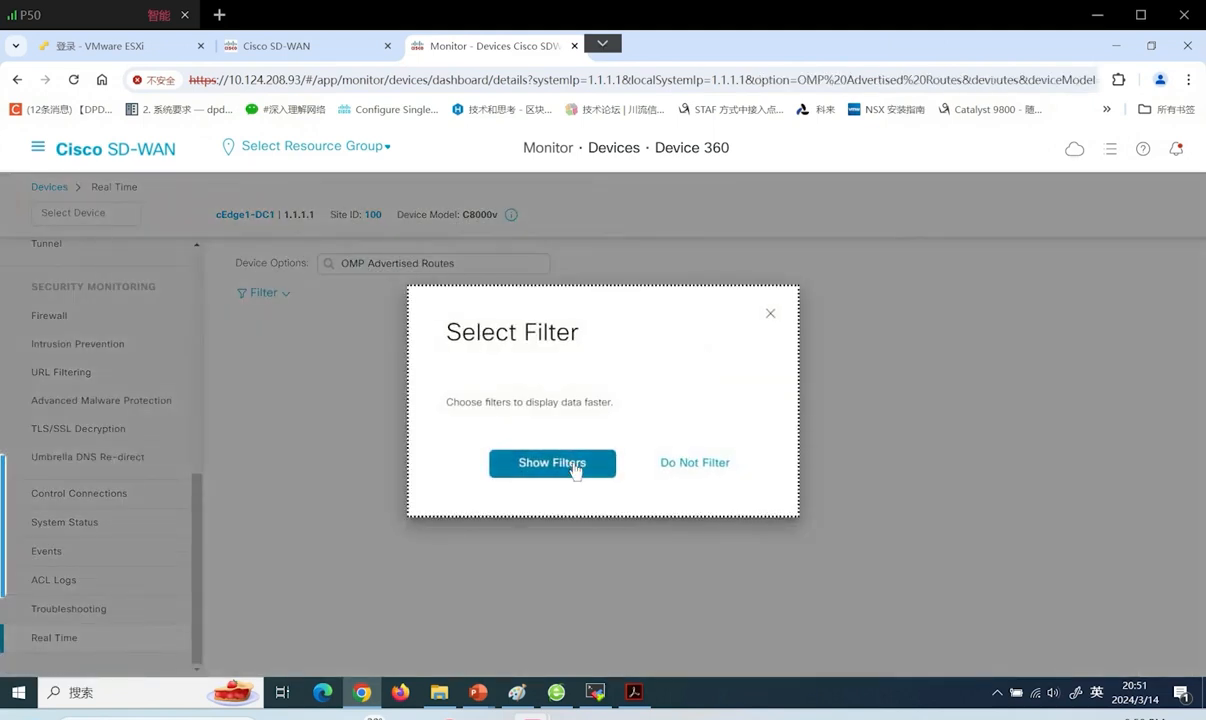
Filter the advertised routes to VPN ID 10 and scroll right to the protocol and site columns
click(578, 462)
click(413, 338)
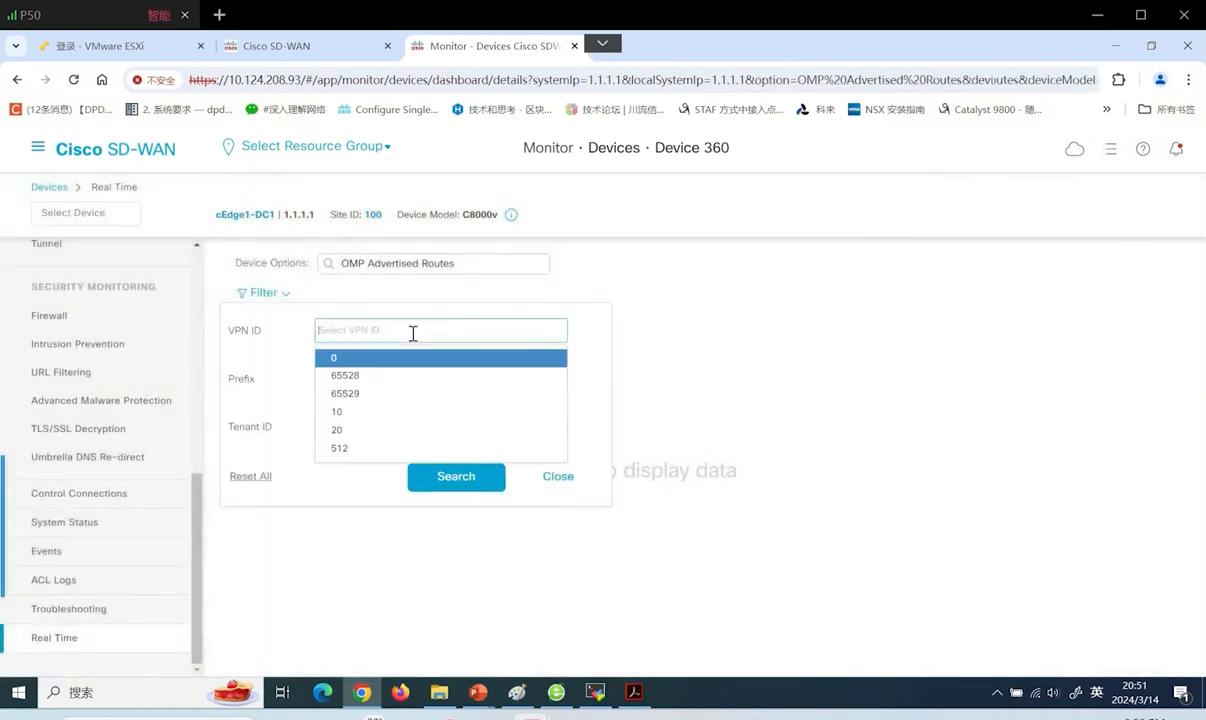
click(371, 414)
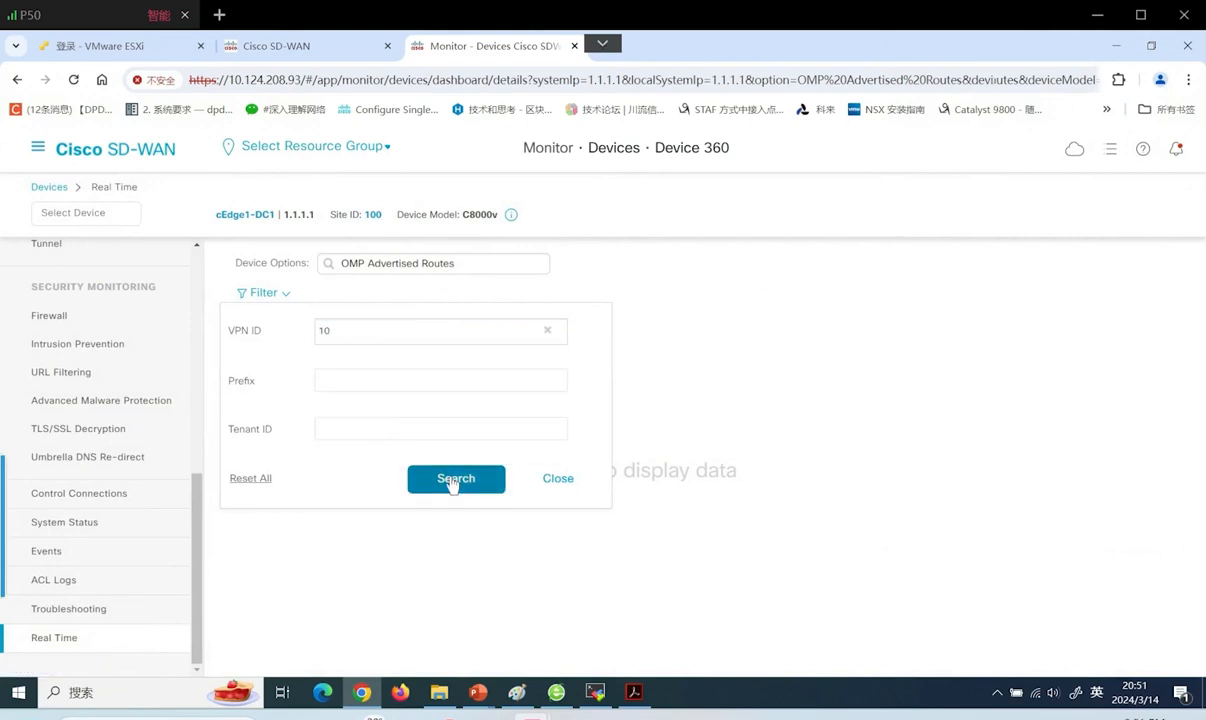
click(452, 478)
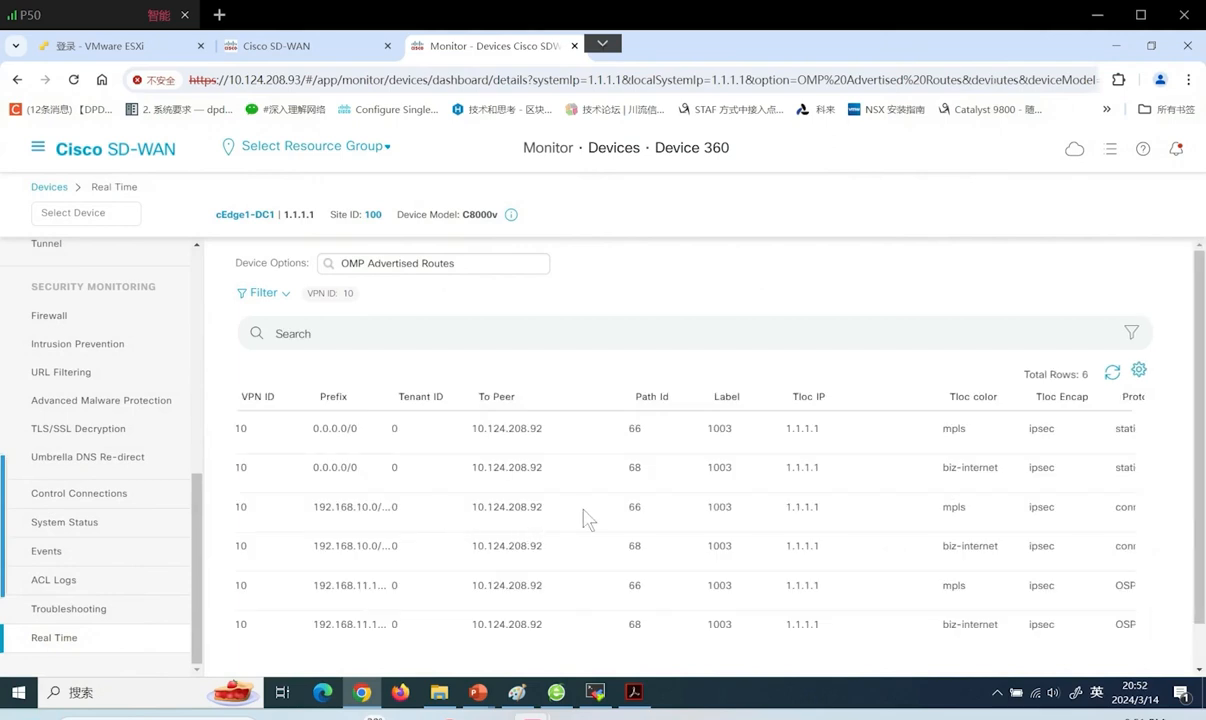
scroll(587, 519, down, 1)
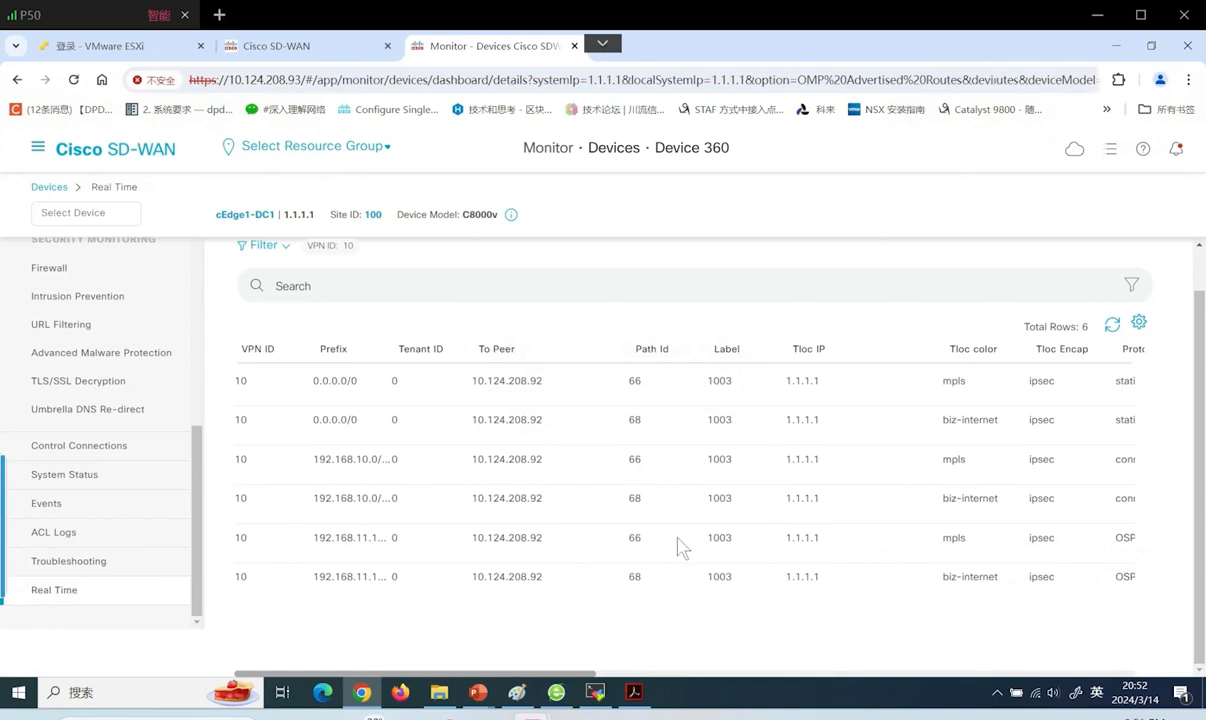
drag(588, 672, 878, 667)
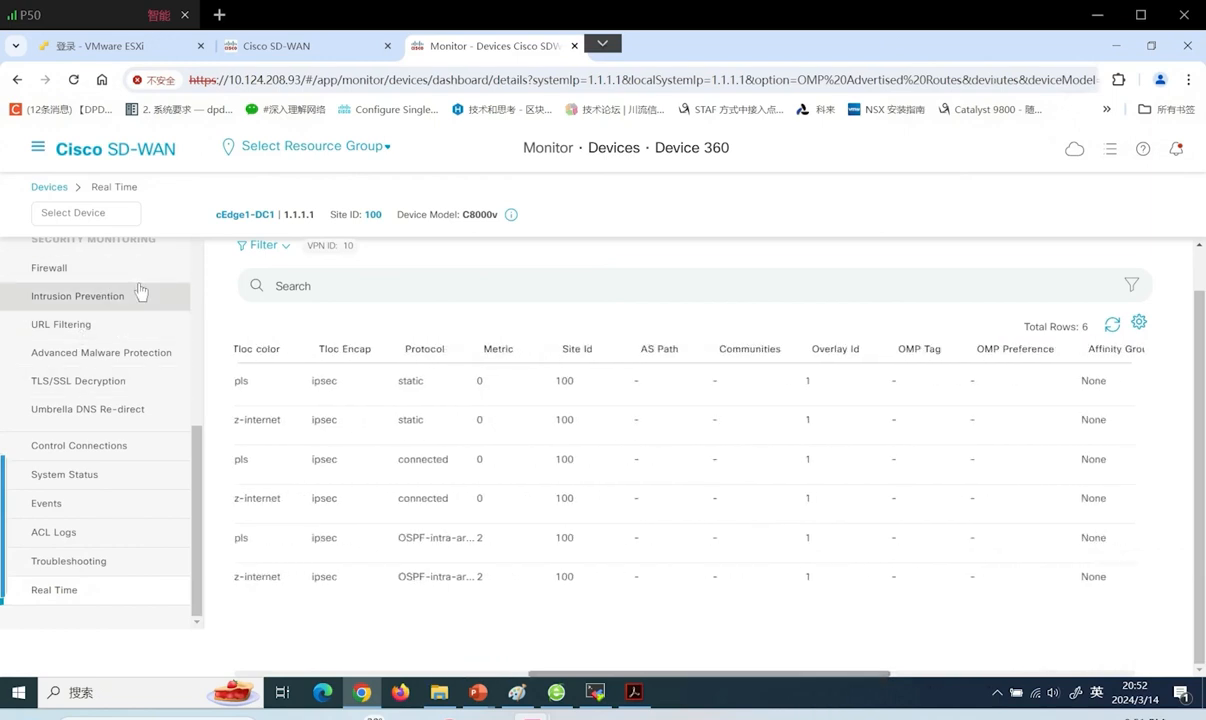
Switch to cEdge4-BR2 and search its OMP advertised routes for VPN 10, returning no data
click(113, 222)
scroll(148, 517, down, 4)
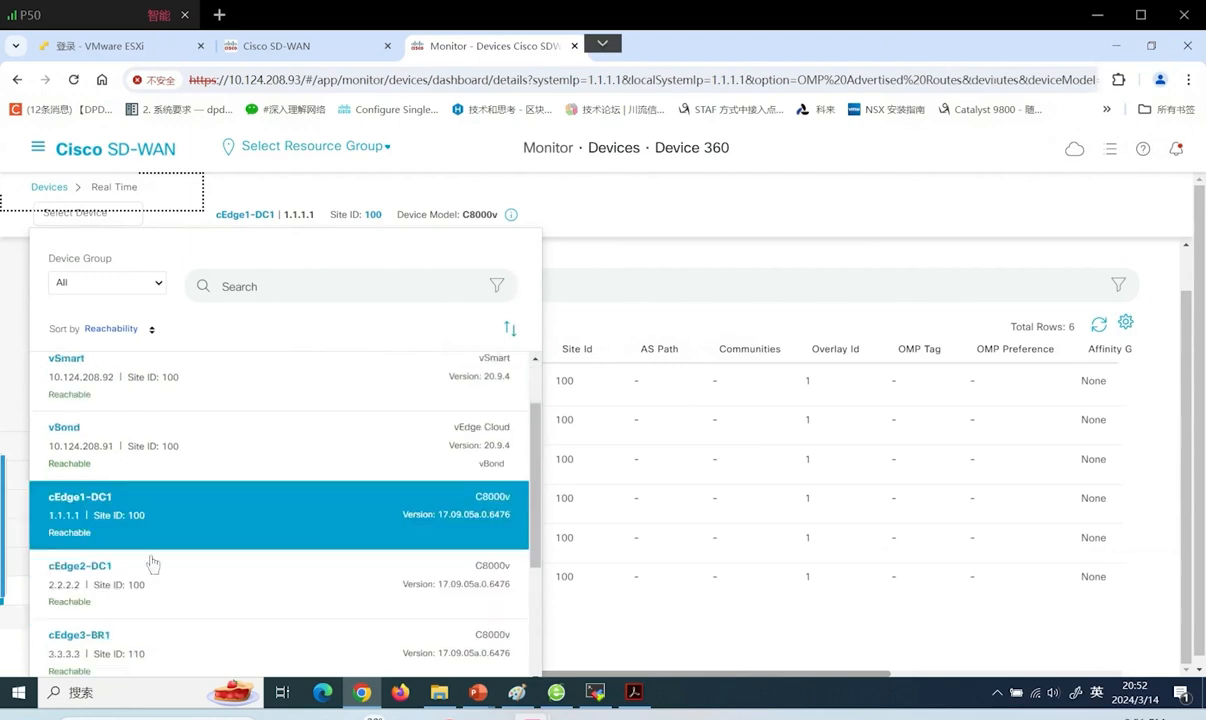
click(130, 538)
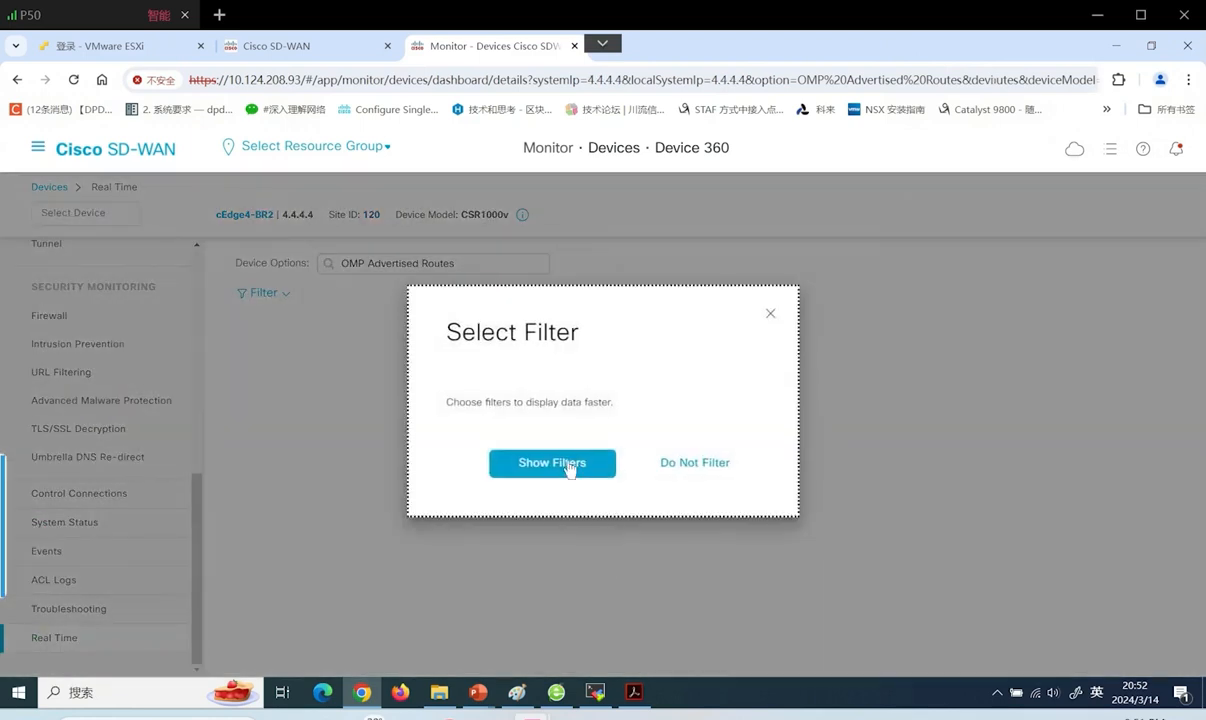
click(557, 462)
click(378, 337)
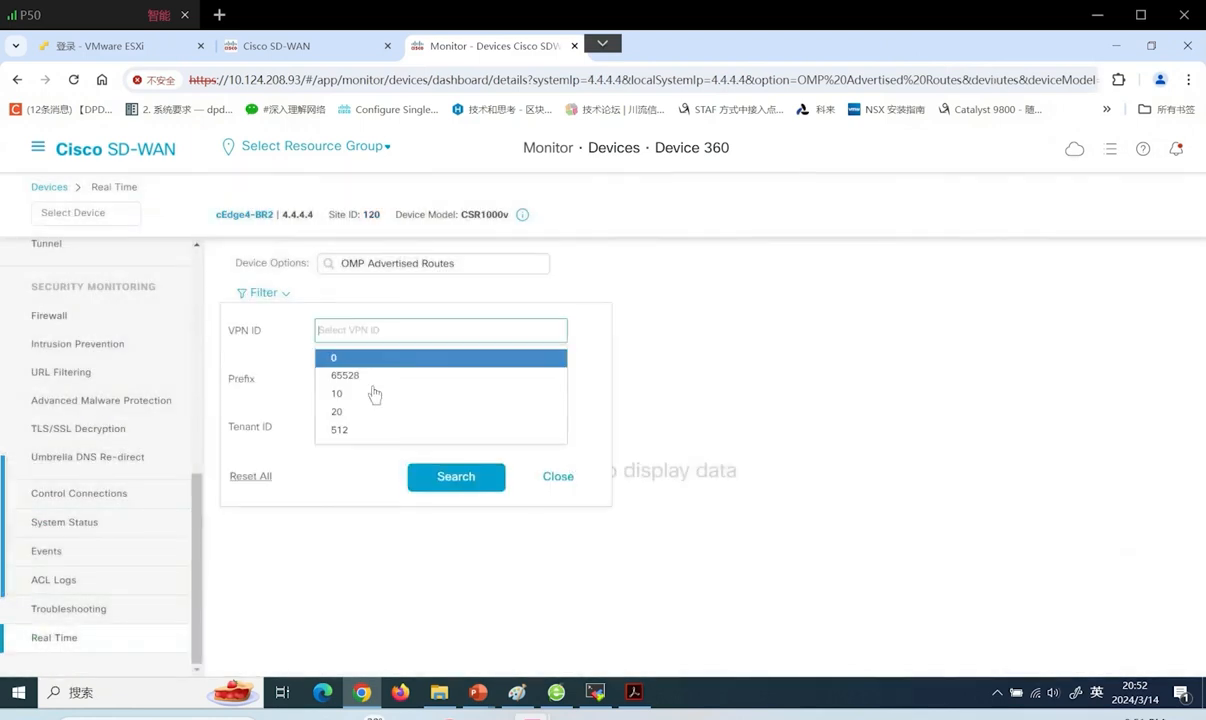
click(372, 396)
click(459, 482)
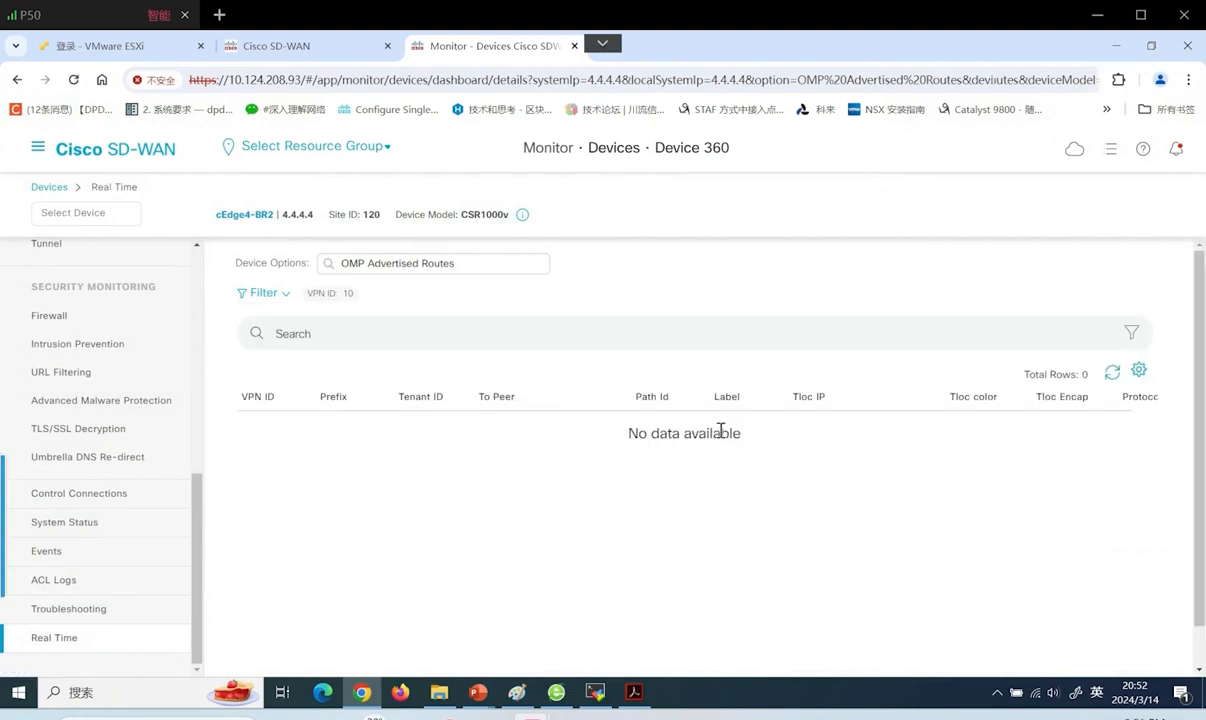
Reselect OMP Advertised Routes in Device Options and search the options for 'omp' again
click(484, 264)
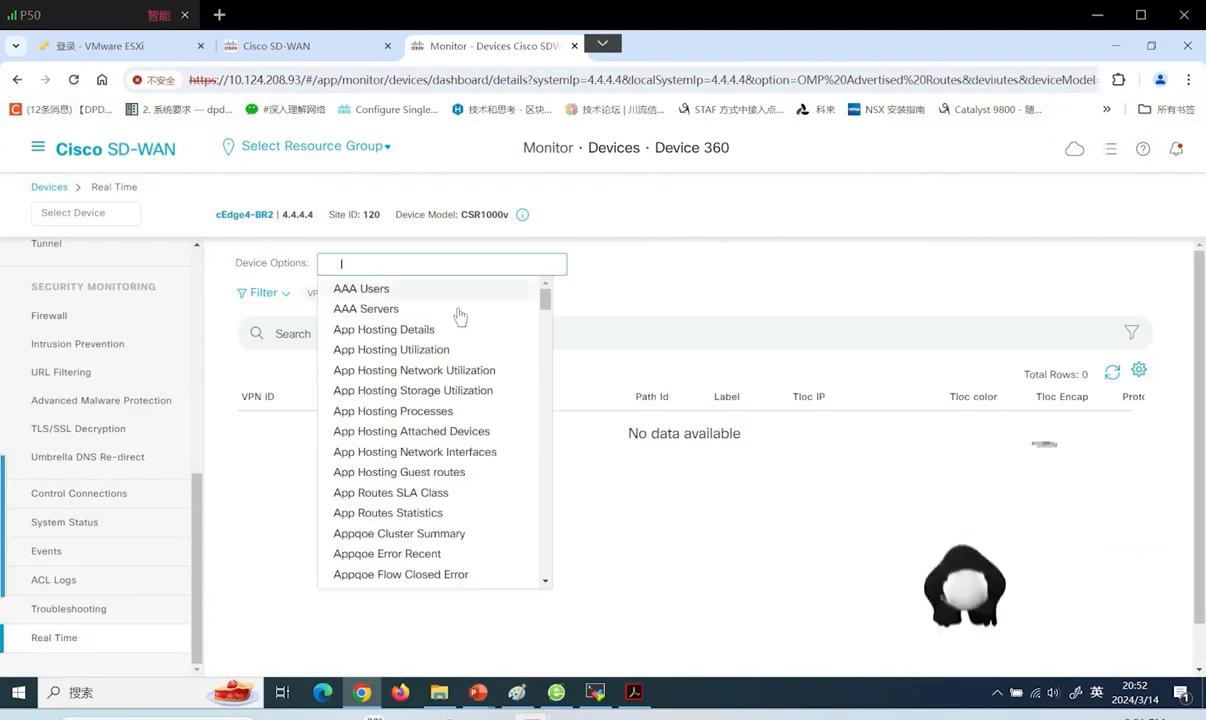
text(omp)
click(424, 287)
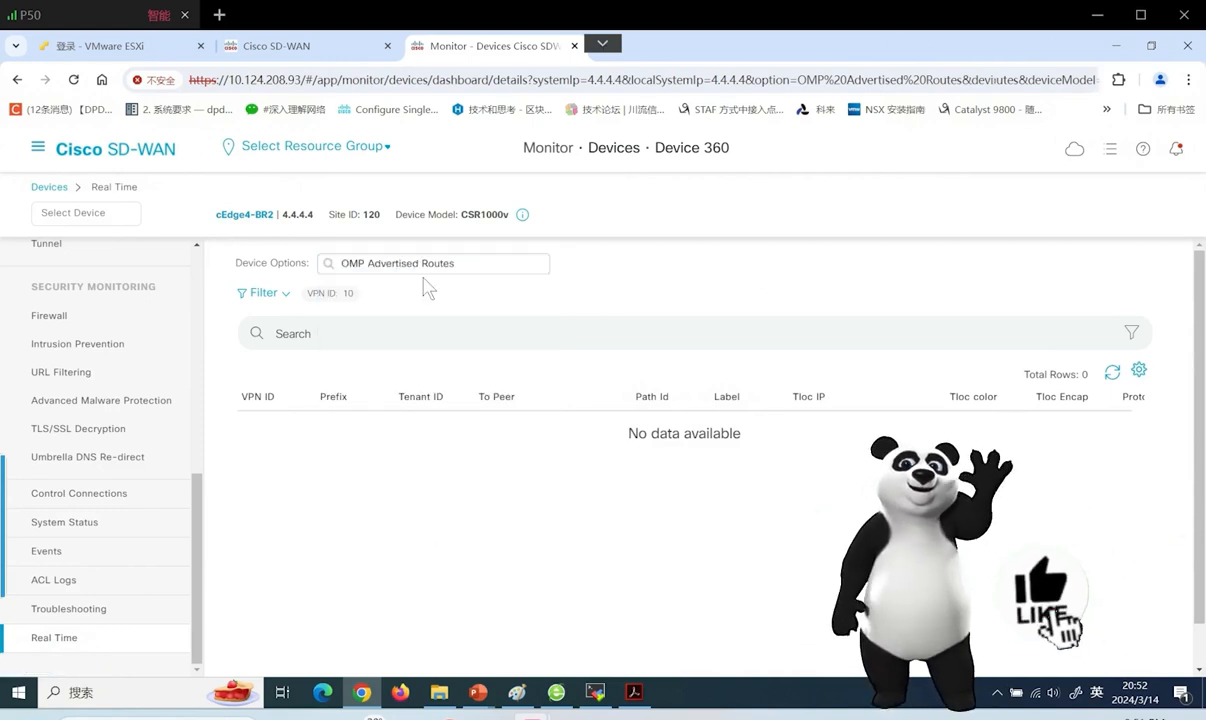
click(449, 263)
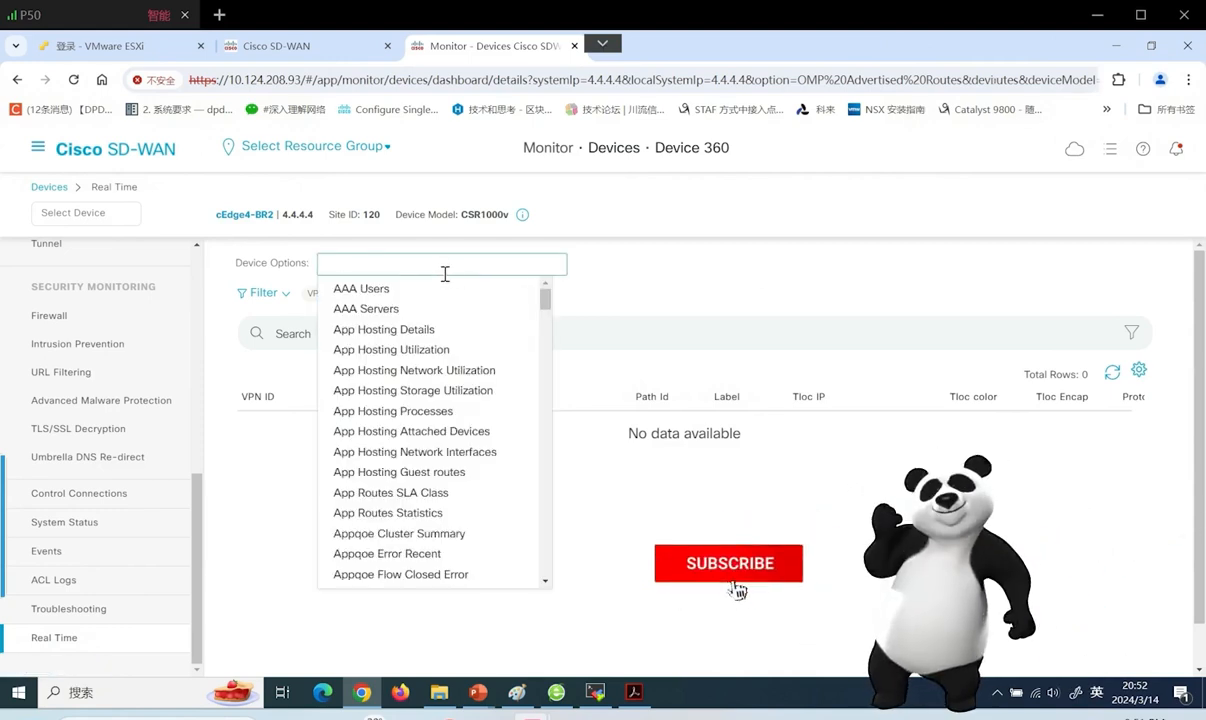
text(omp)
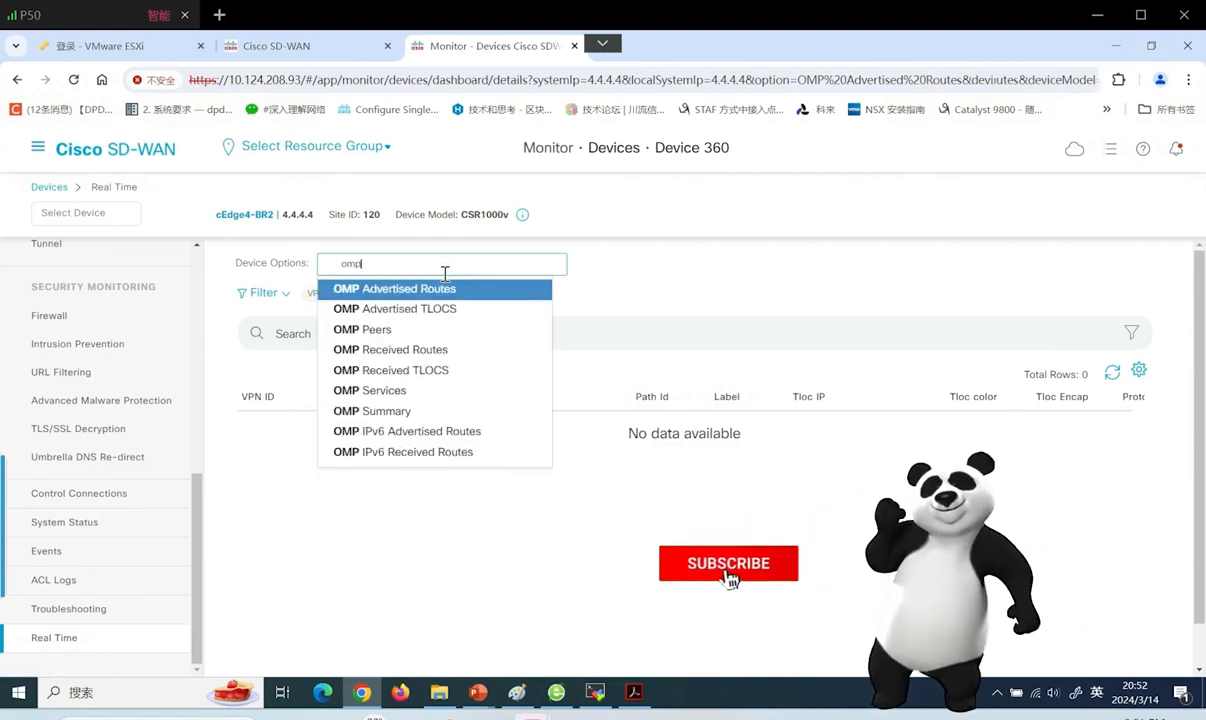
click(410, 394)
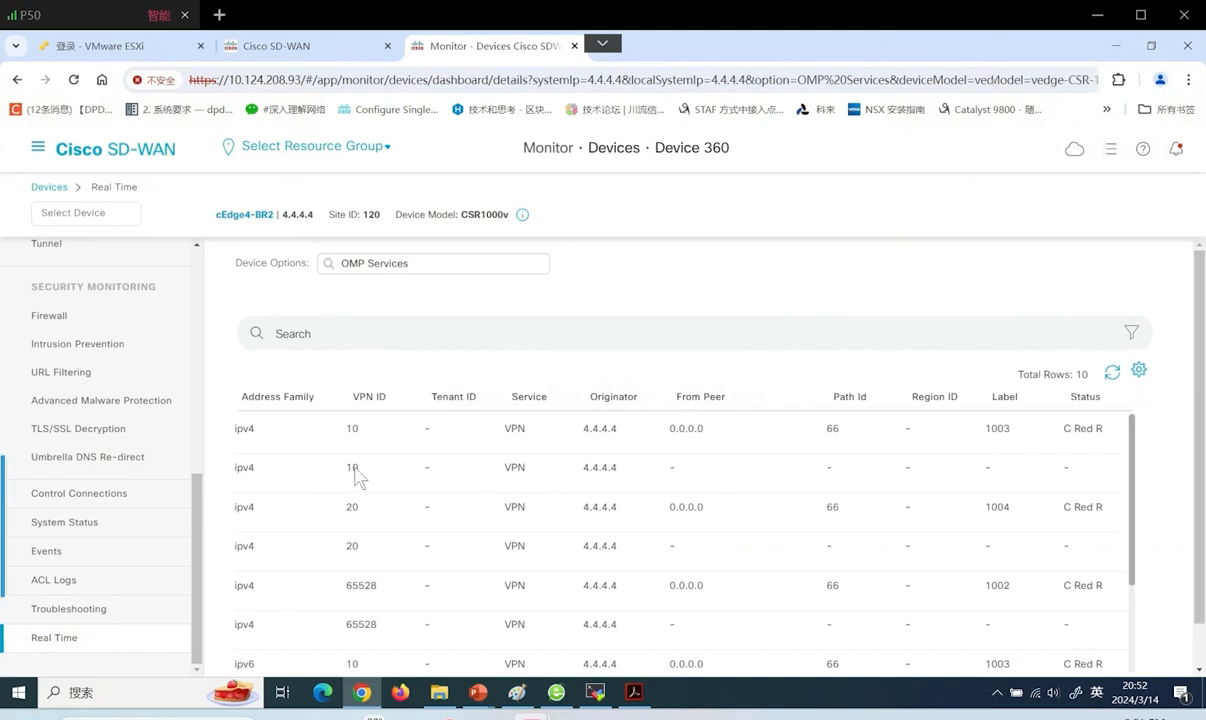
scroll(1200, 390, down, 1)
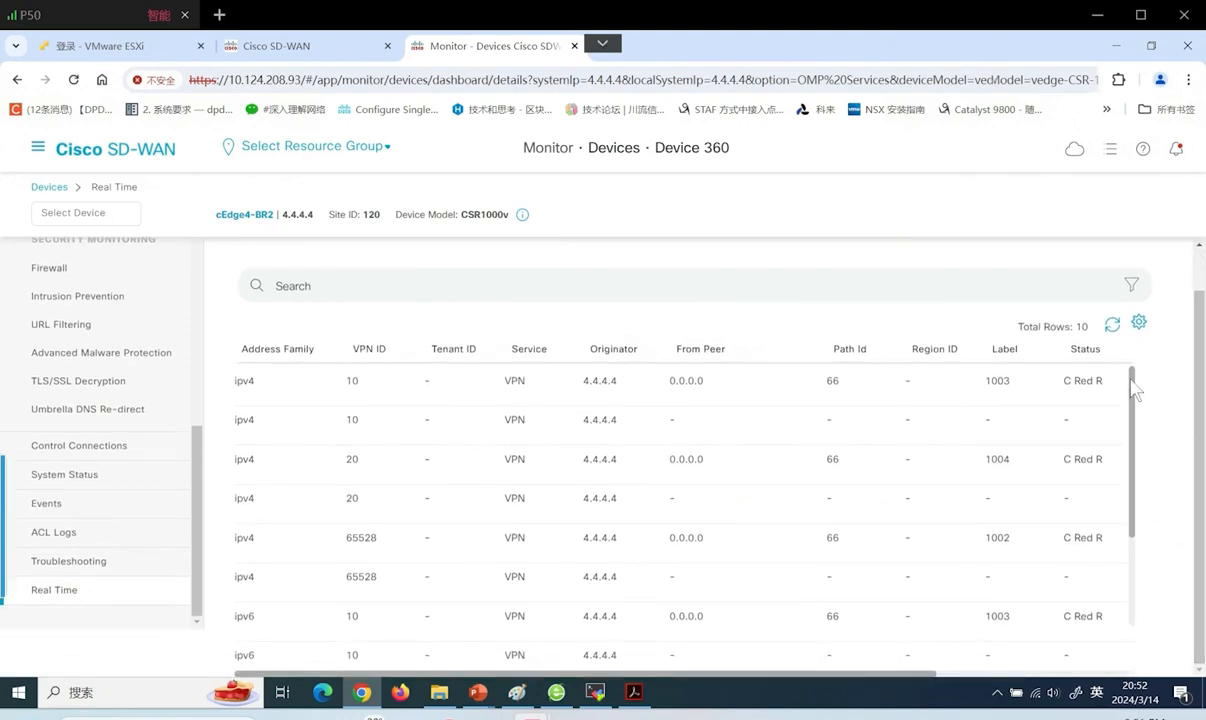
drag(1133, 393, 1136, 522)
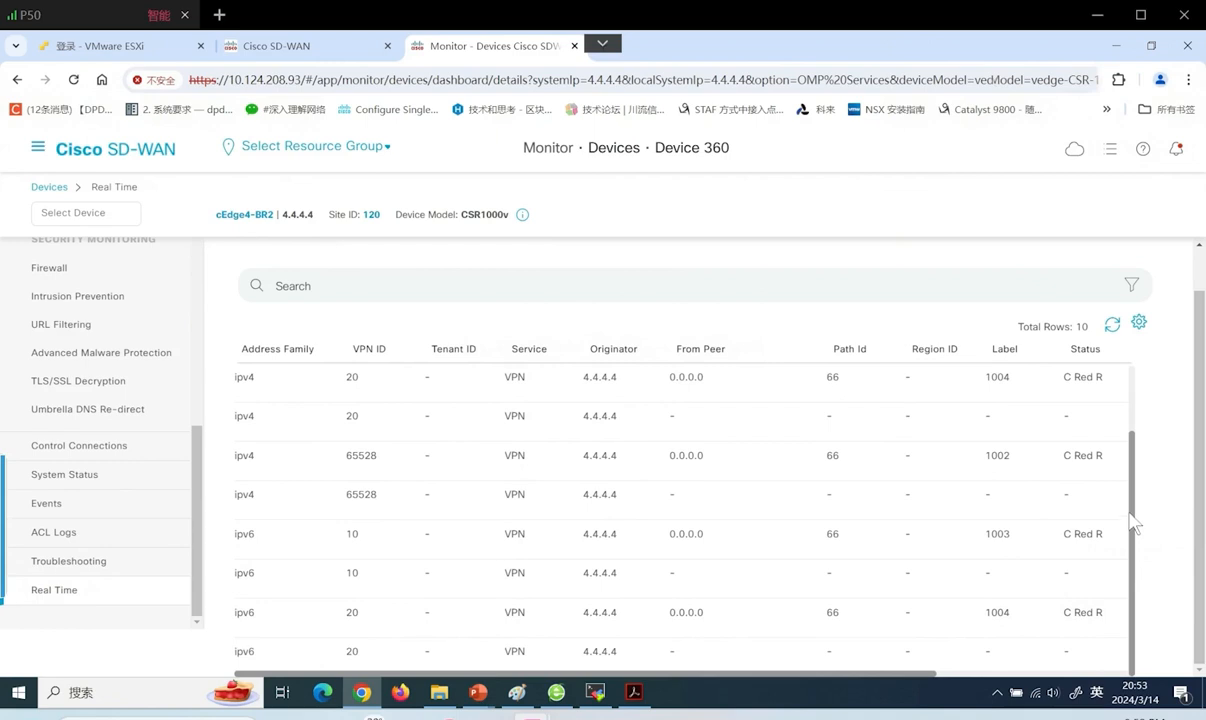
drag(1128, 452, 1133, 385)
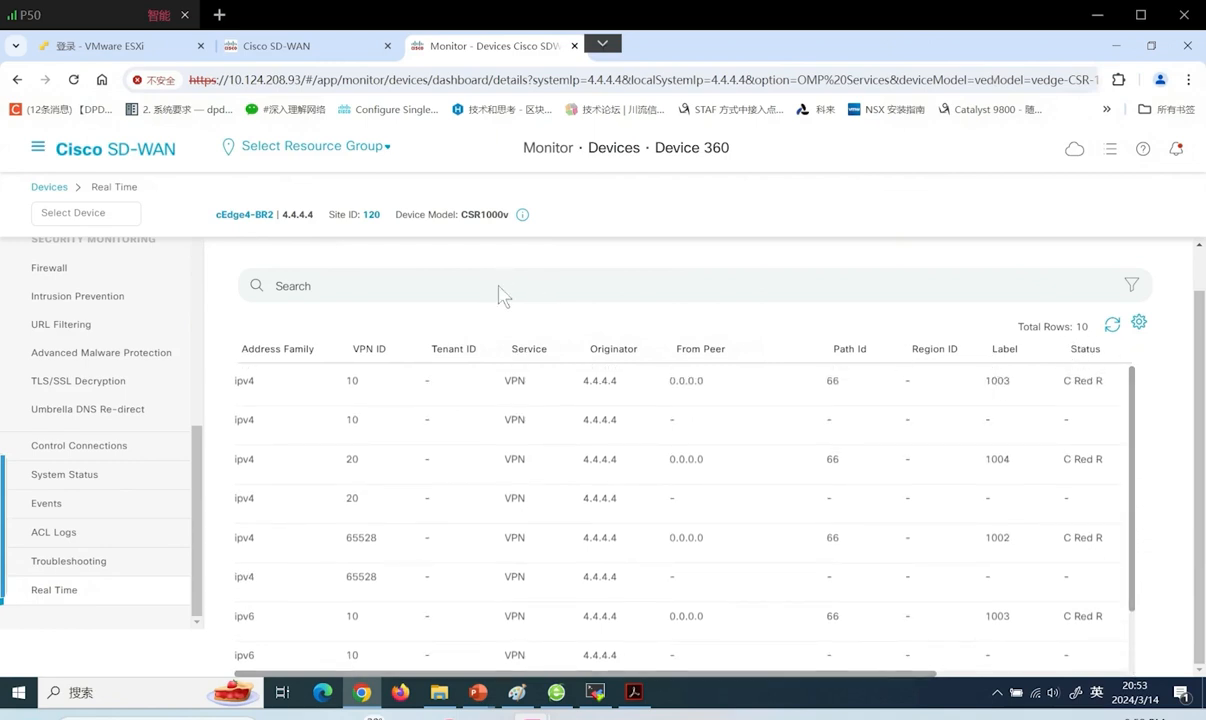
scroll(503, 295, up, 1)
Reselect cEdge4-BR2's OMP Advertised Routes, dismissing the filter prompt
click(444, 261)
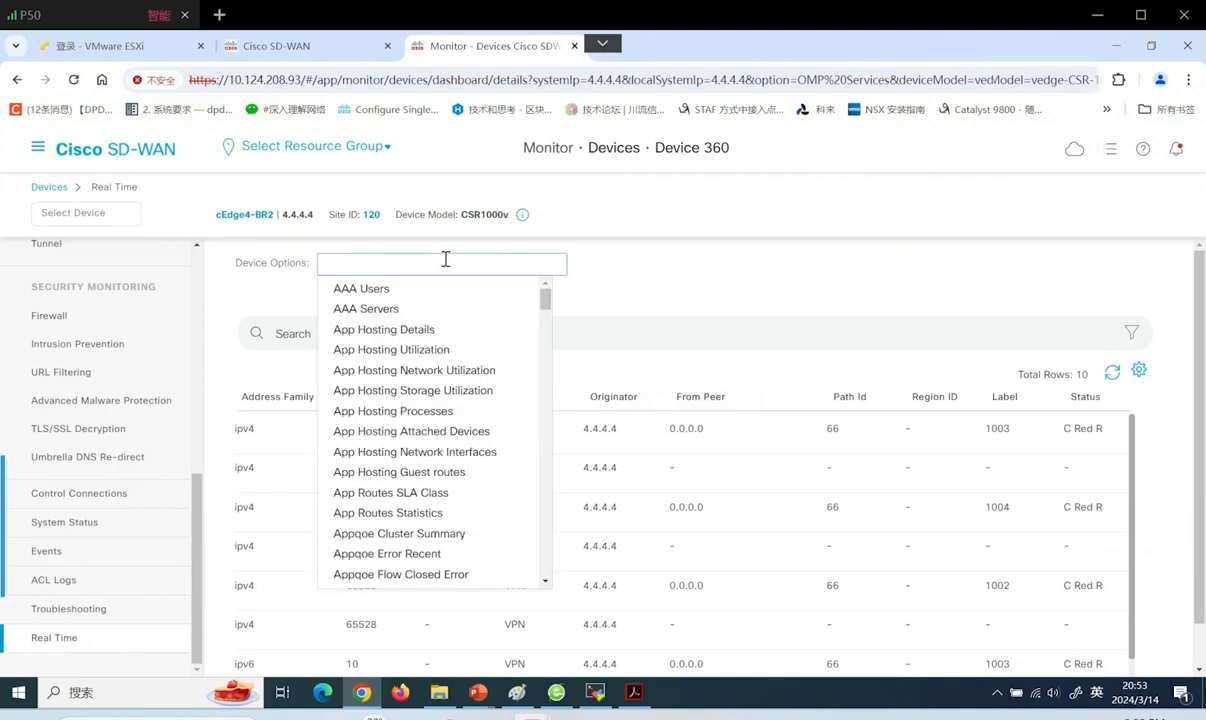
text(omp)
key(Return)
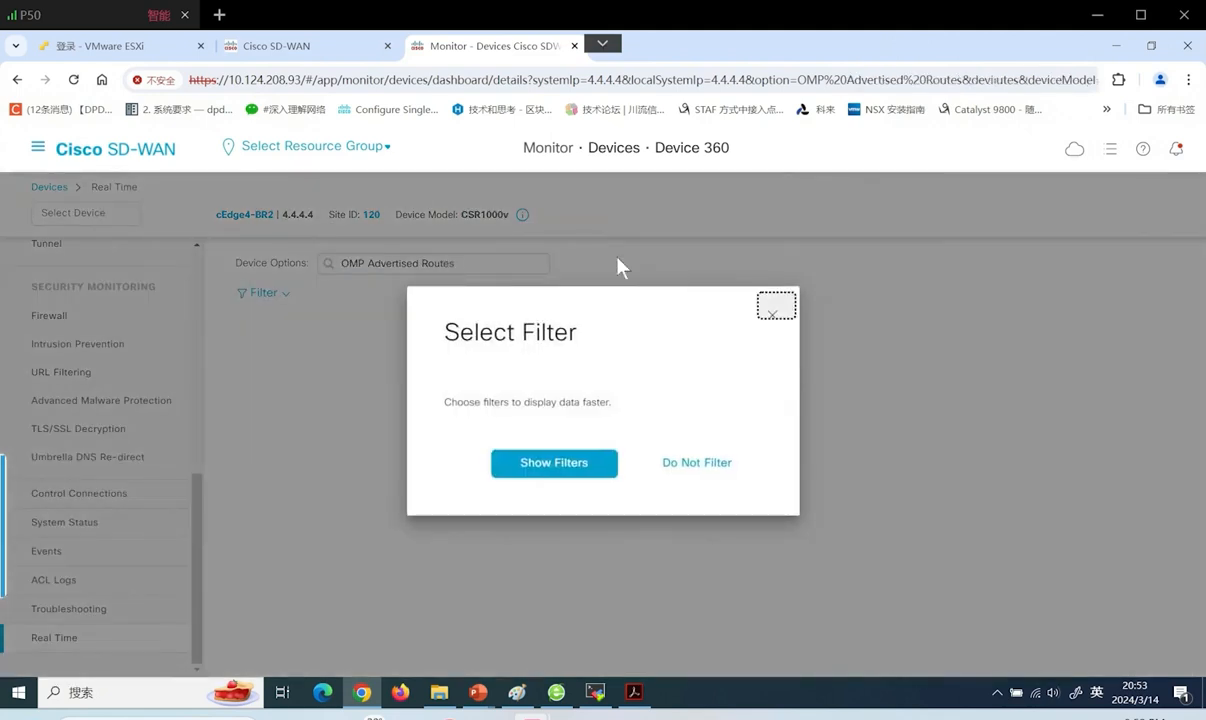
click(766, 316)
Show cEdge4-BR2's OMP Received Routes filtered to VPN ID 10 and refresh; still 0 rows
click(476, 259)
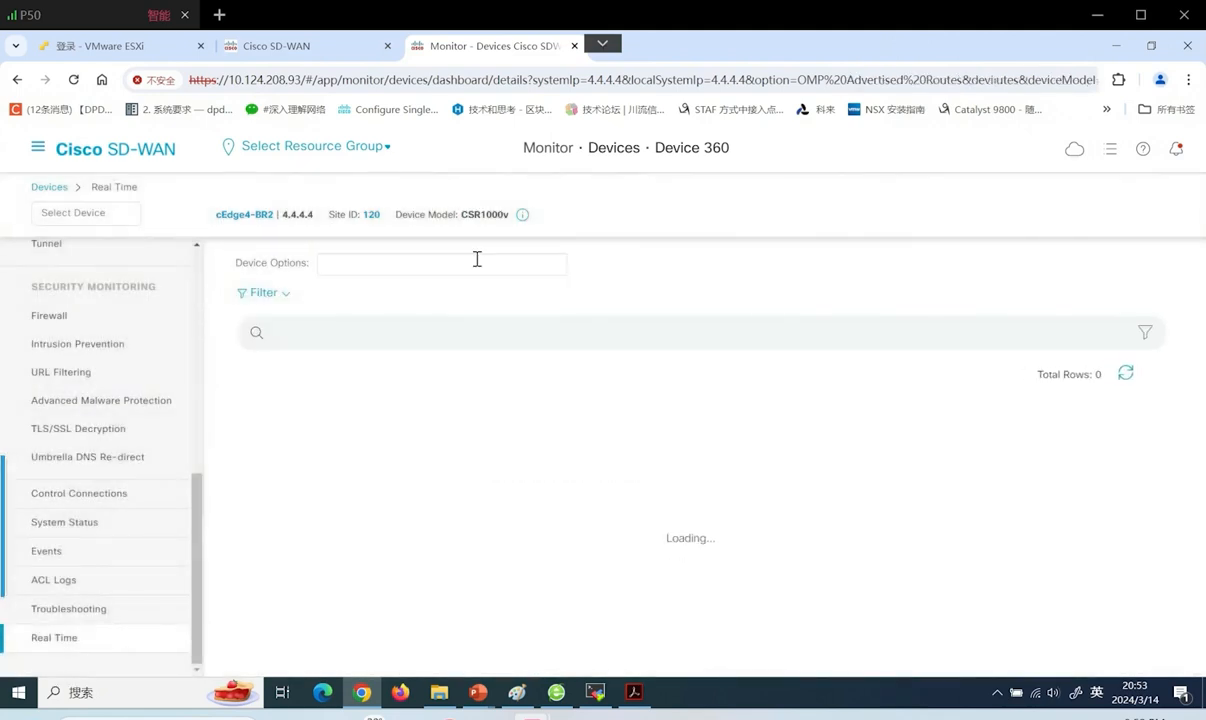
text(omp r)
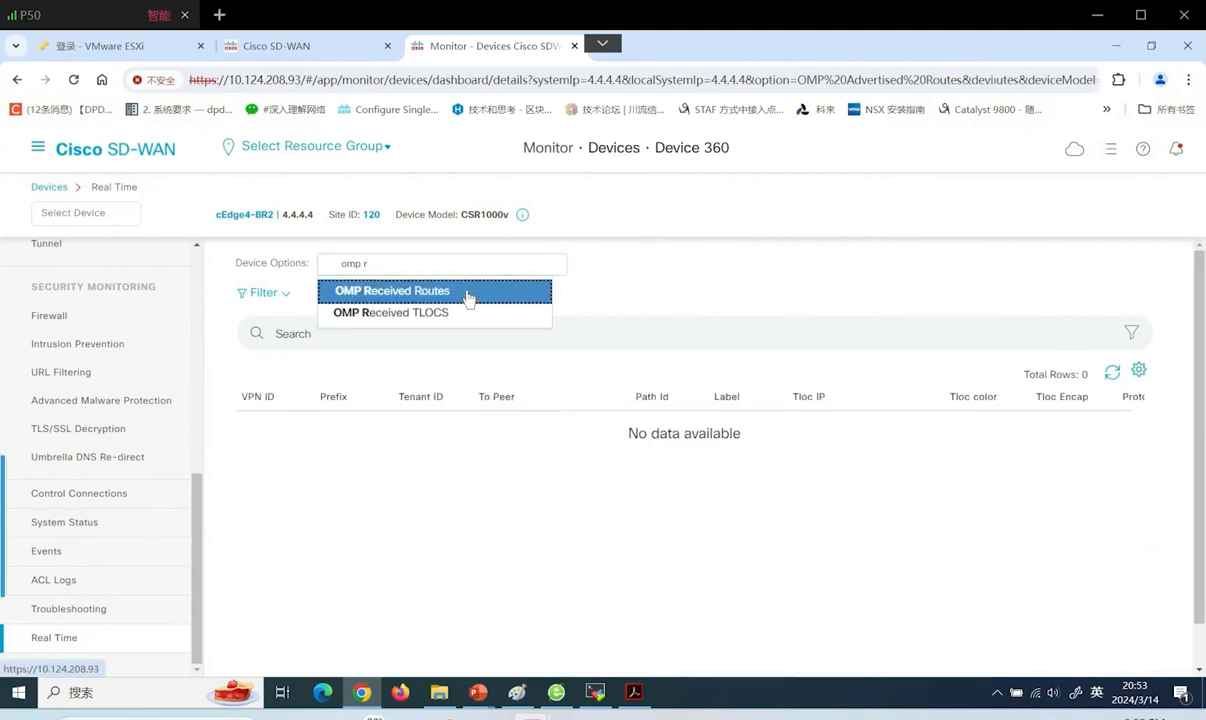
click(466, 292)
click(566, 463)
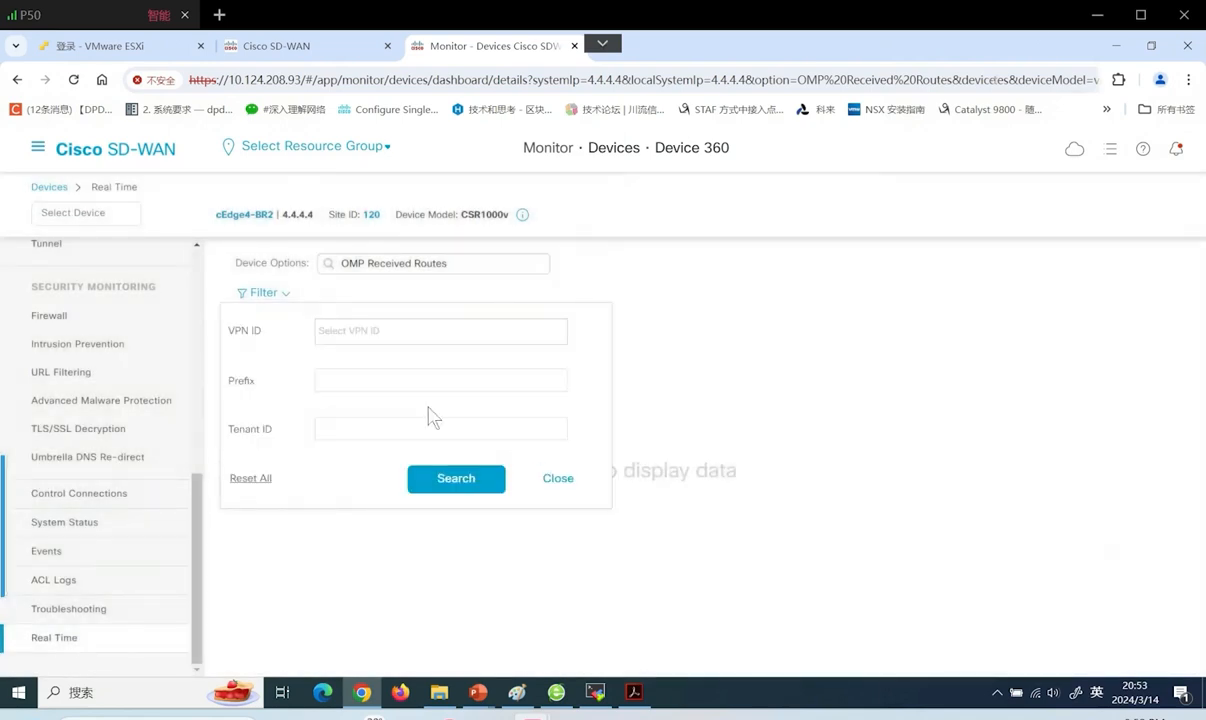
click(385, 333)
click(366, 396)
click(453, 480)
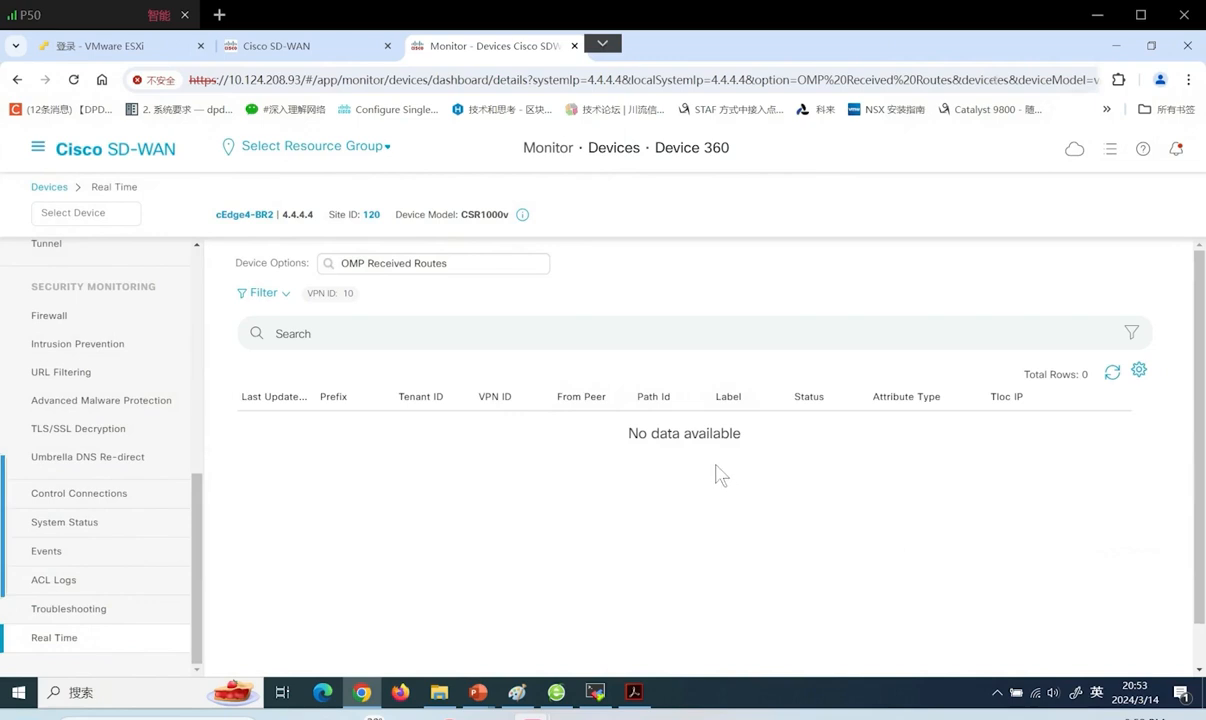
click(1111, 372)
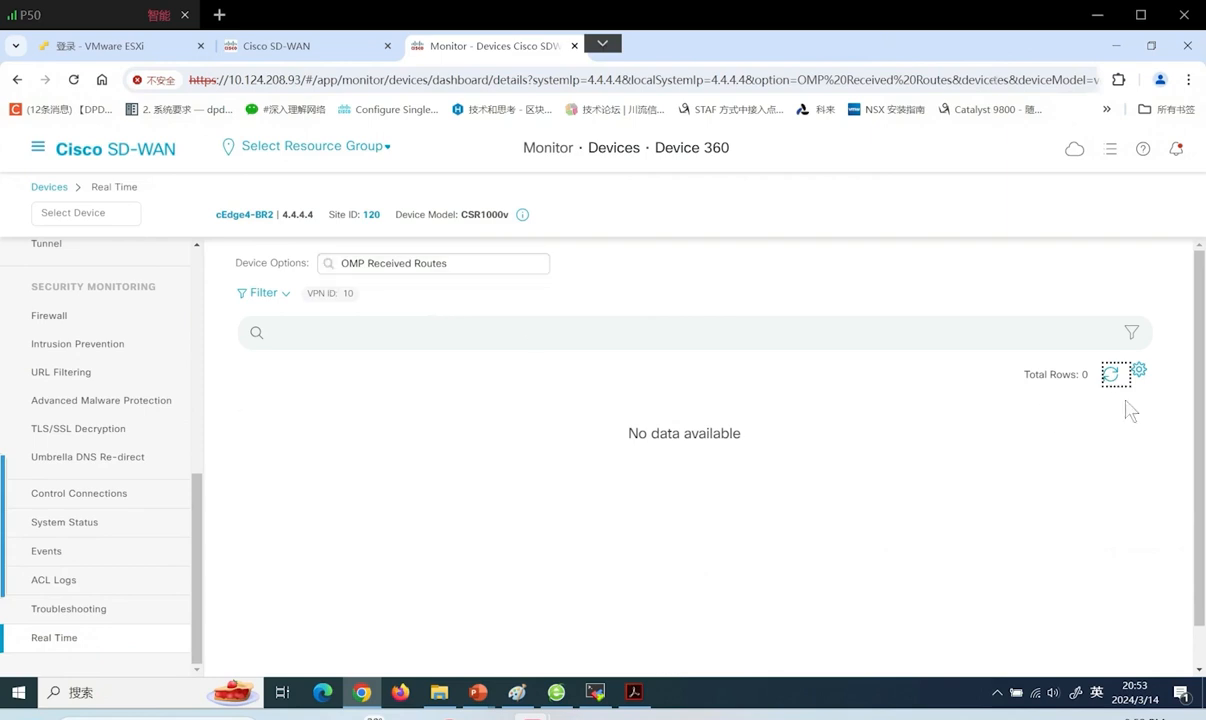
click(1110, 375)
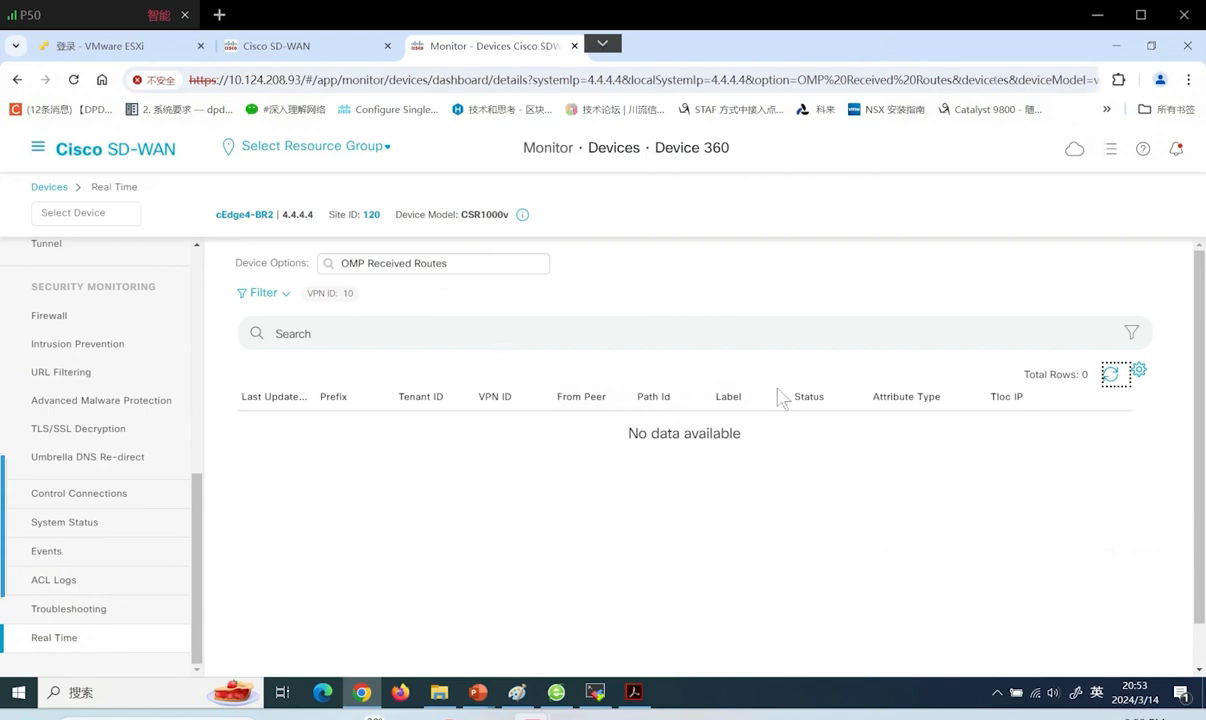
click(40, 155)
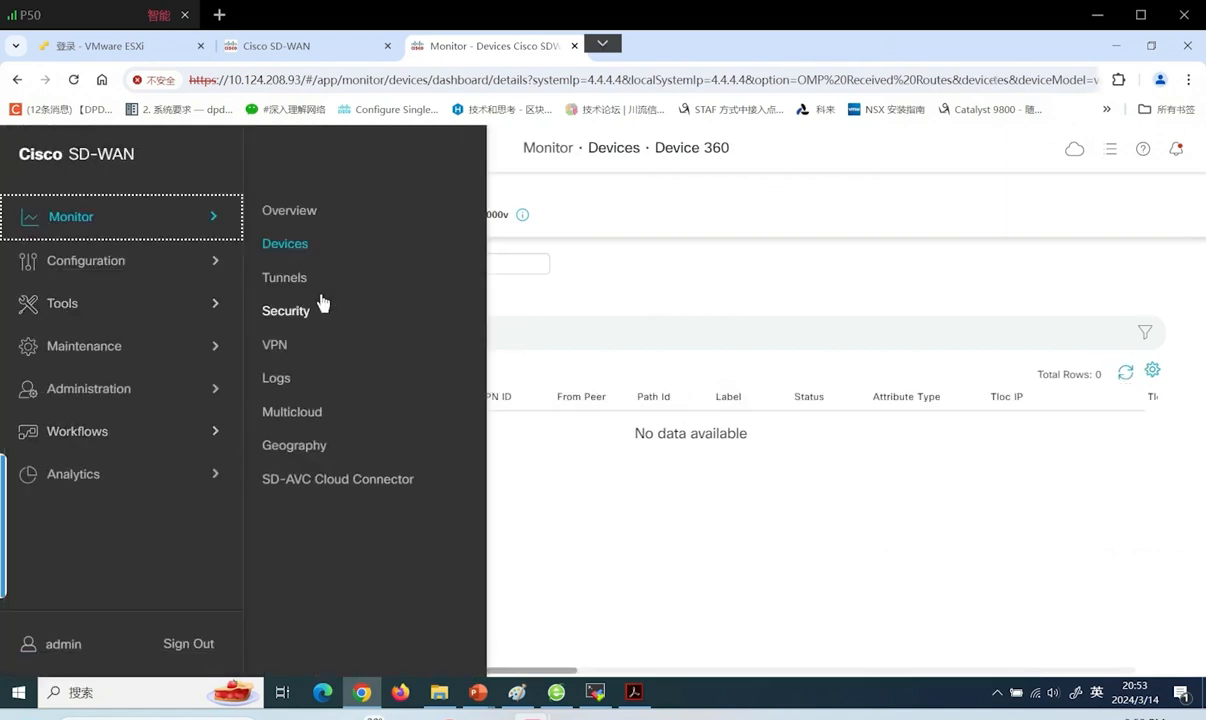
Start a new centralized policy and add a Custom Control (Route & TLOC) topology
click(150, 268)
click(302, 381)
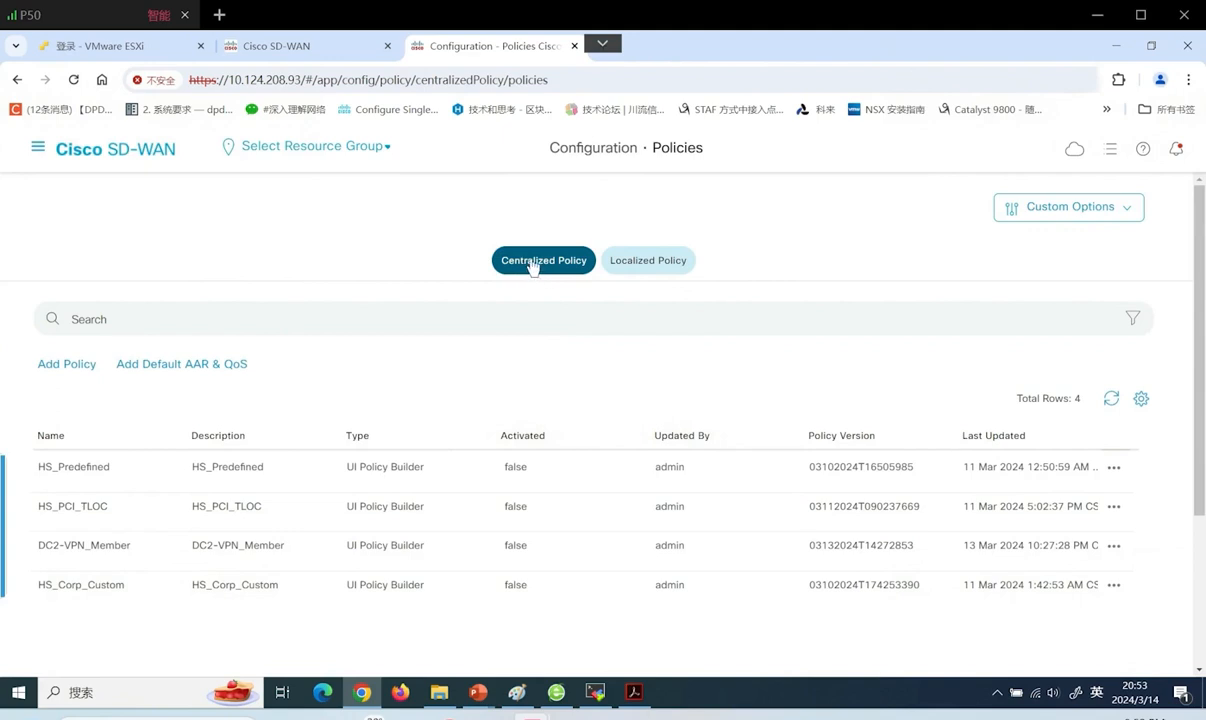
click(68, 365)
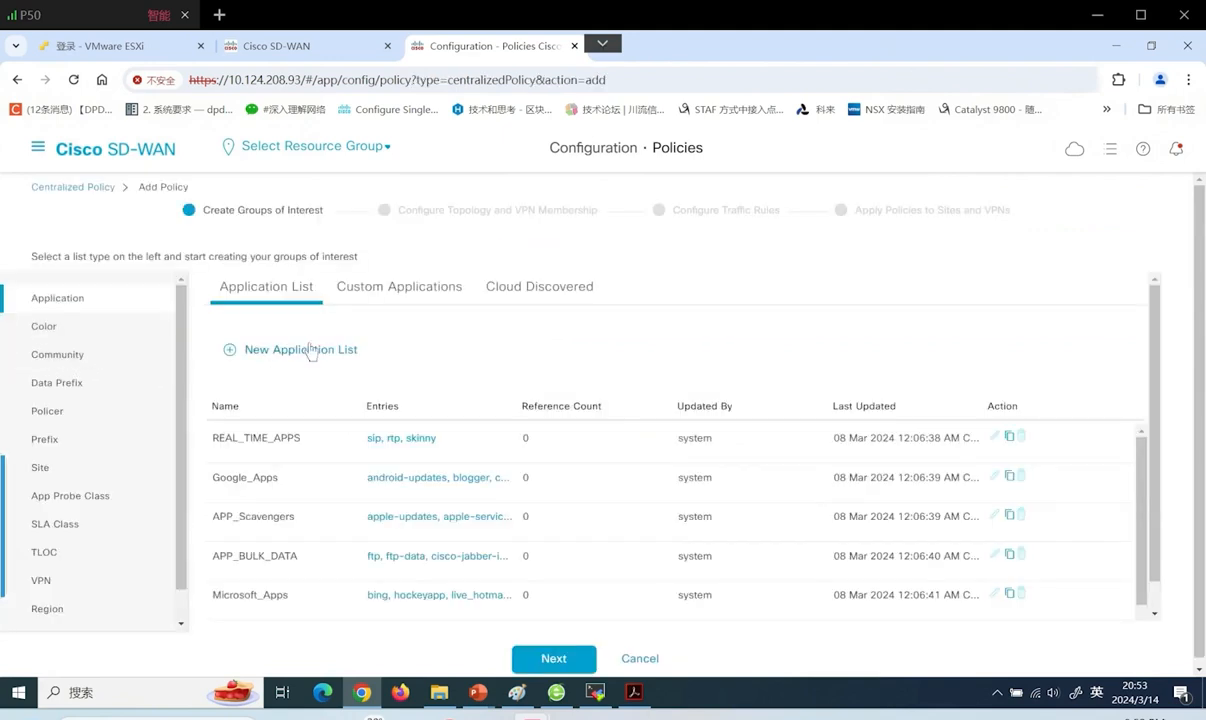
click(551, 657)
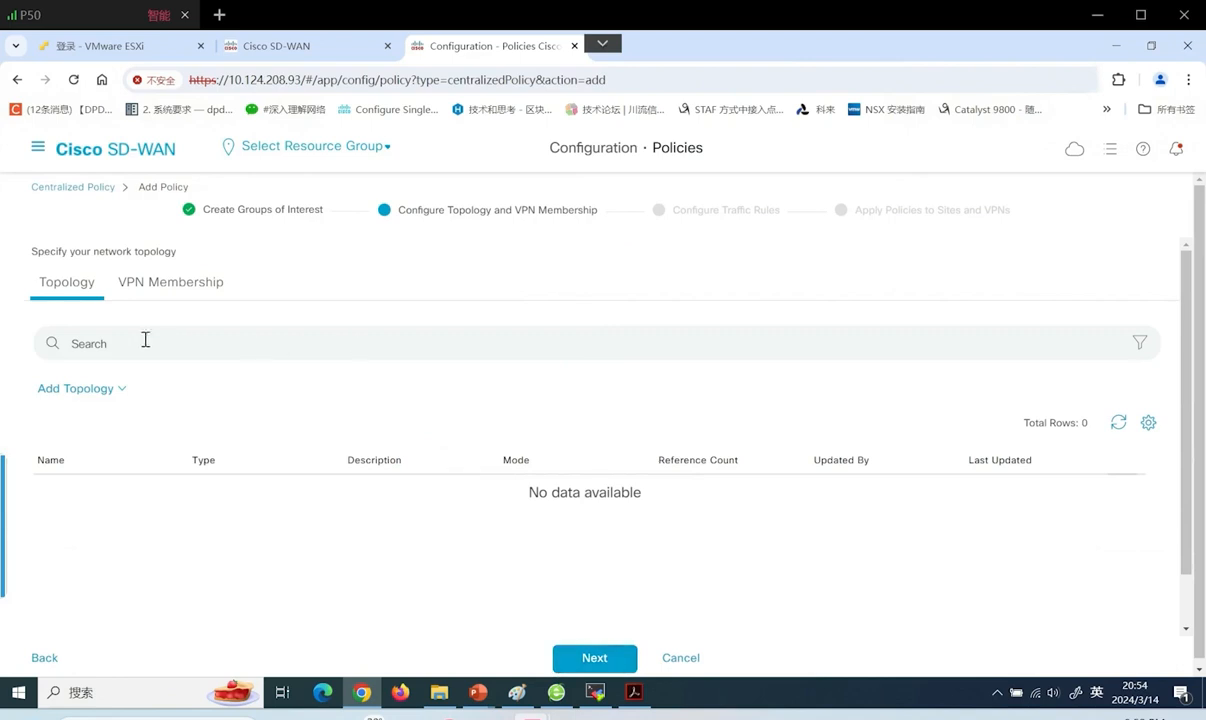
click(82, 388)
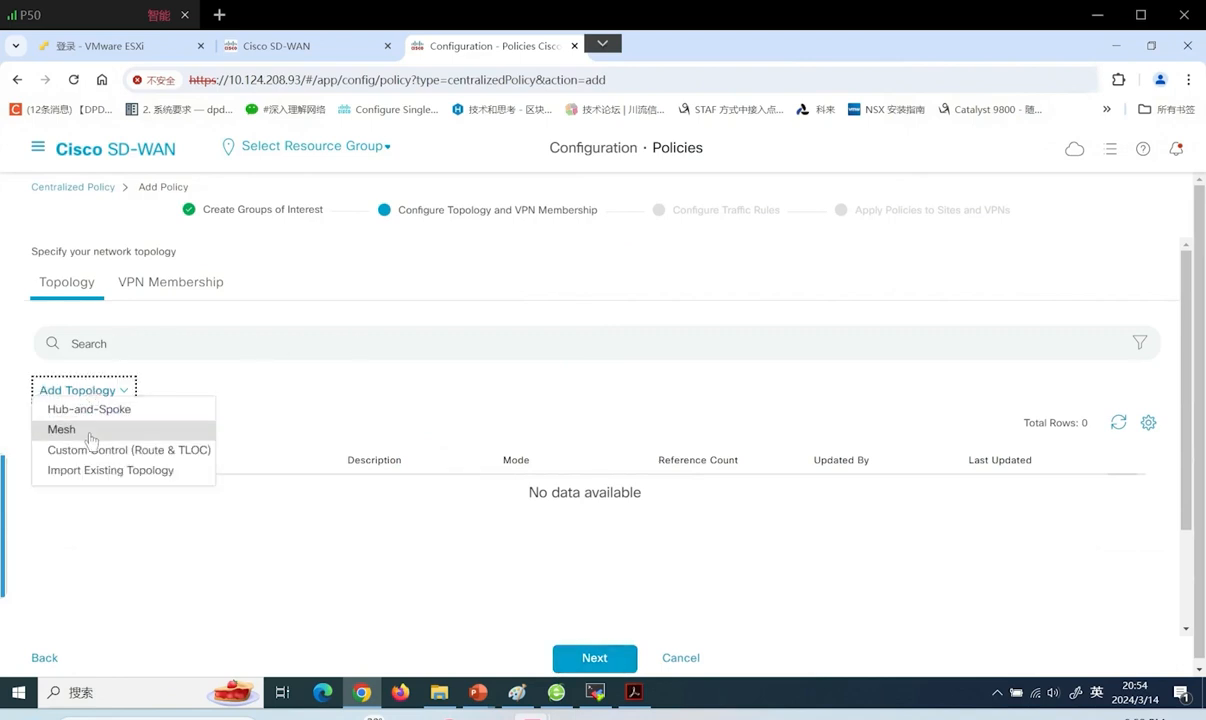
click(90, 452)
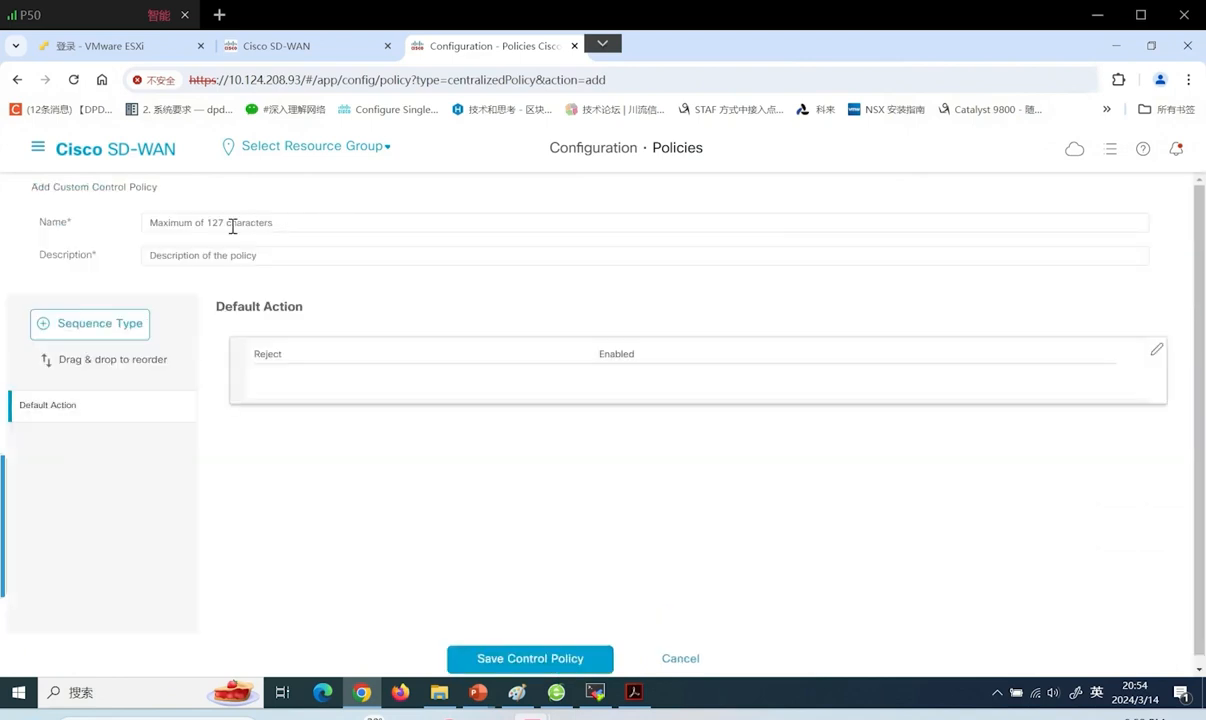
Name the control policy Service_Insertion and paste the same text as its description
click(228, 225)
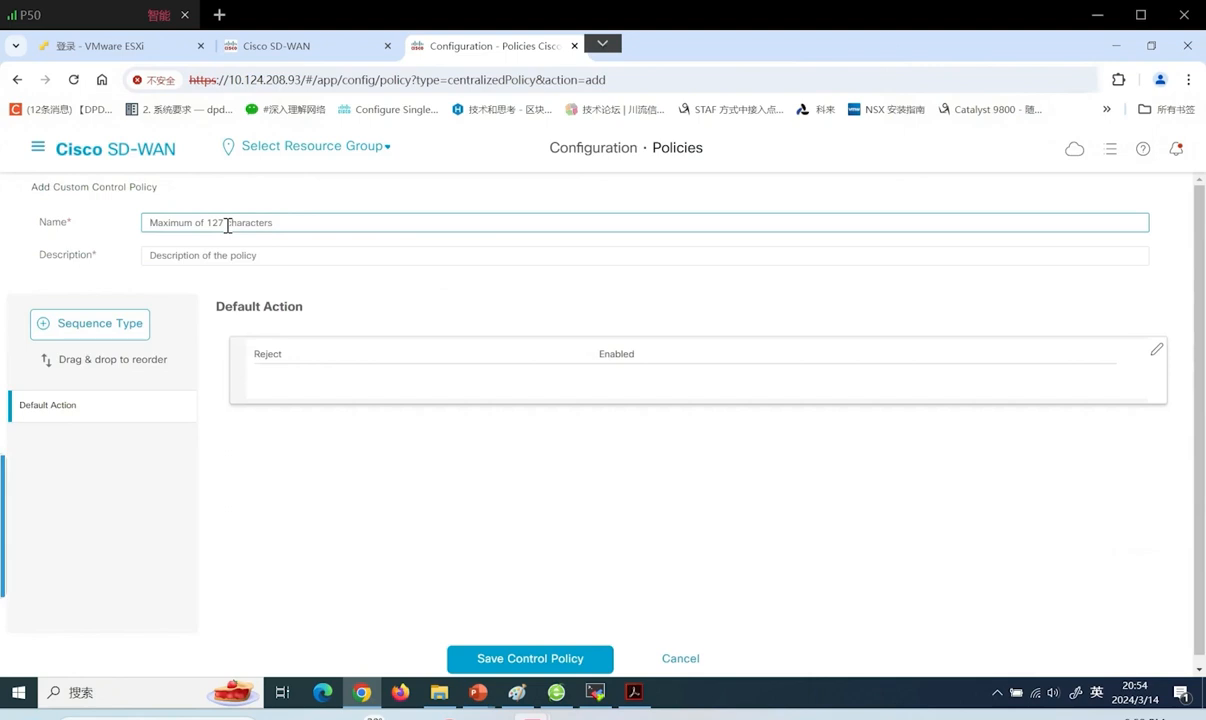
text(Service_Insertion)
drag(228, 224, 72, 214)
key(ctrl+c)
click(199, 252)
key(ctrl+v)
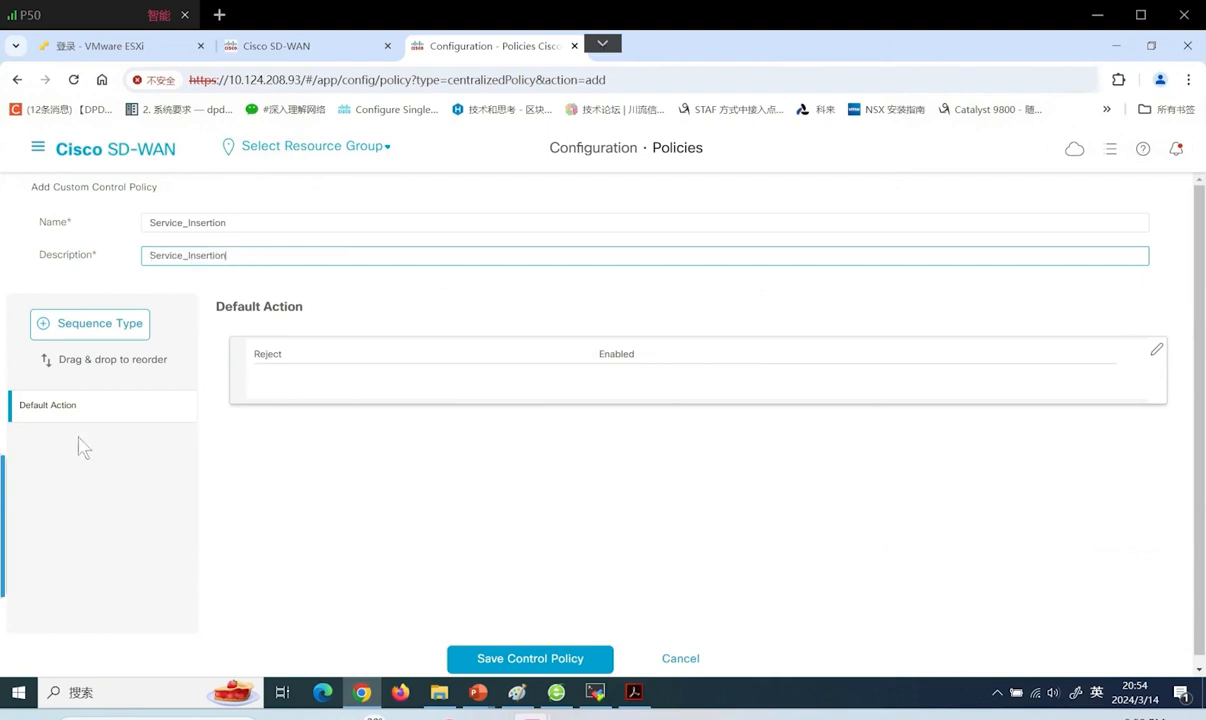
Add a Route sequence rule matching the BR site list and the Corp_VPN VPN list
click(75, 335)
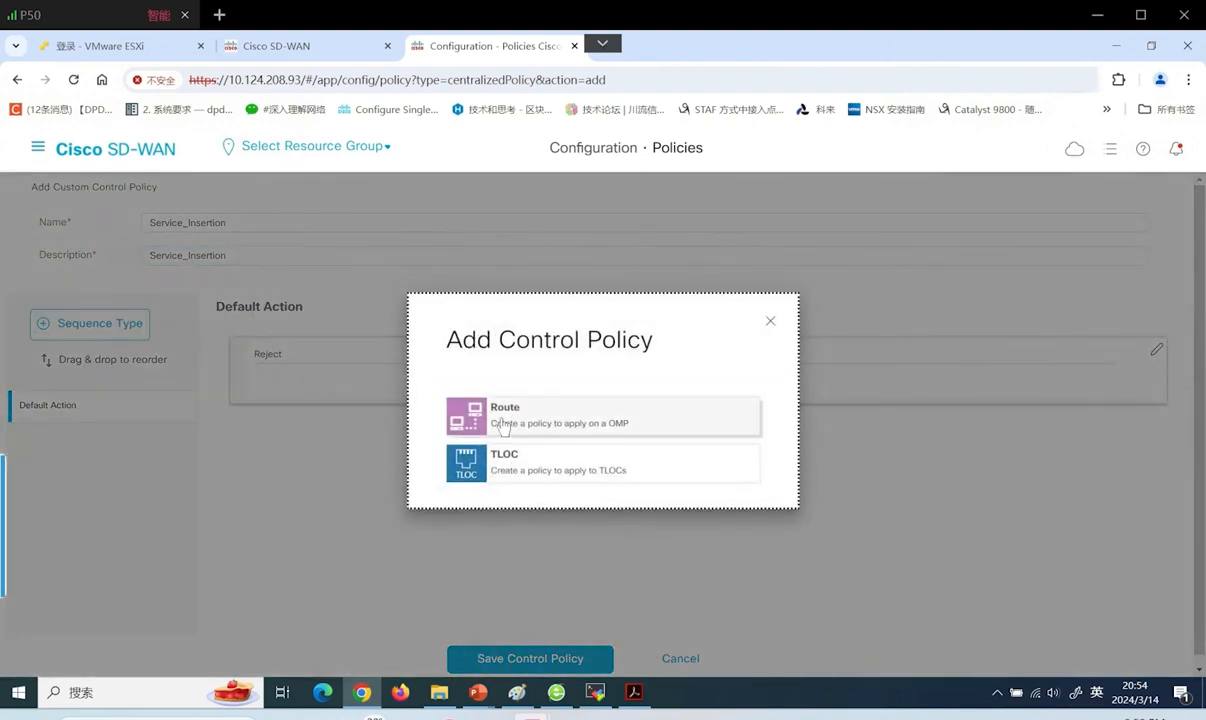
click(502, 425)
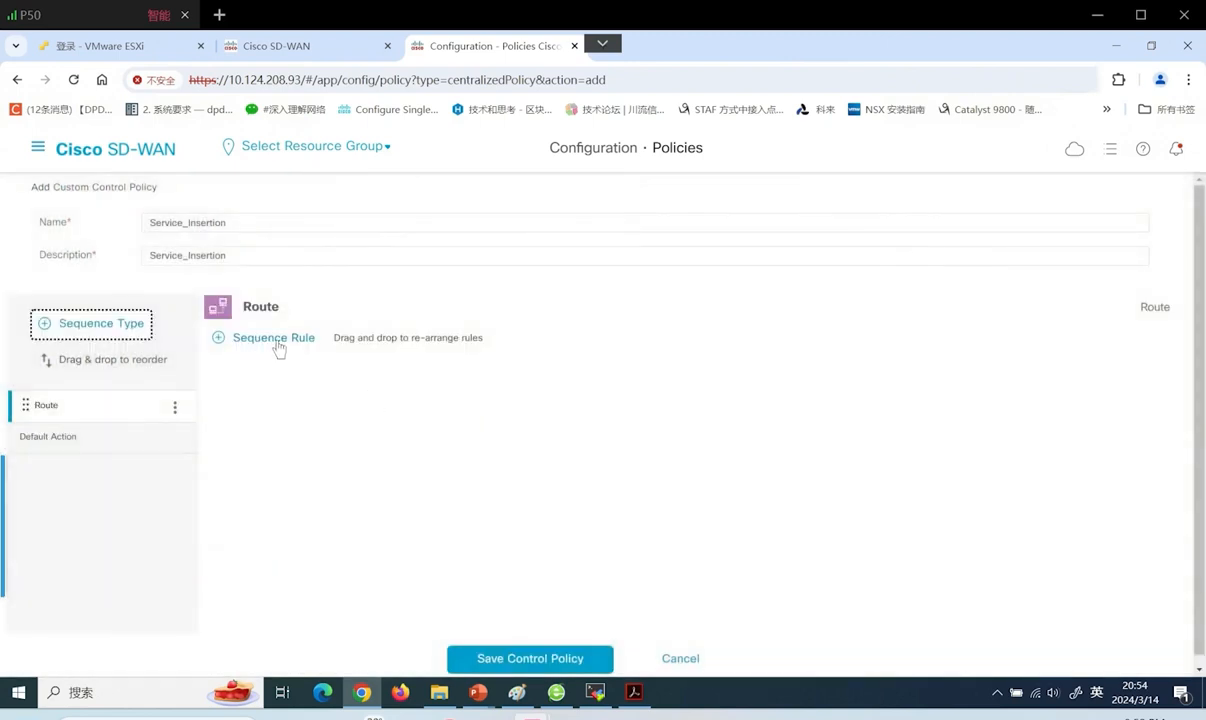
click(276, 340)
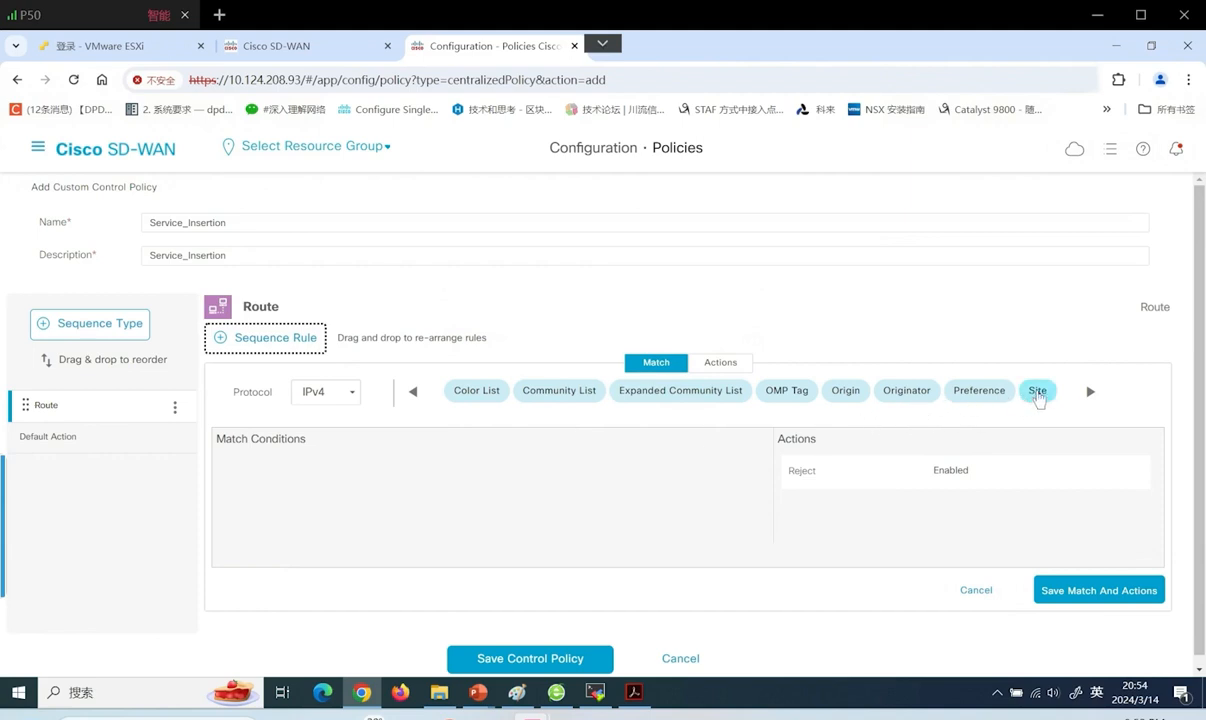
click(1037, 391)
click(296, 493)
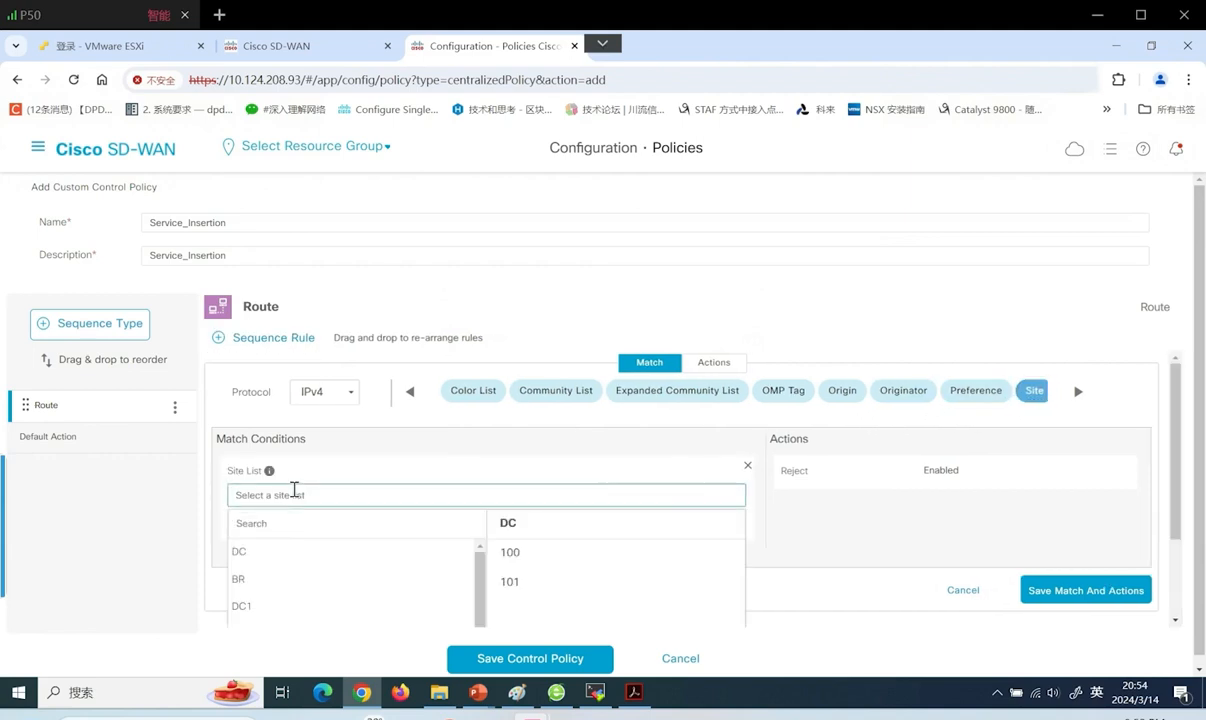
click(256, 576)
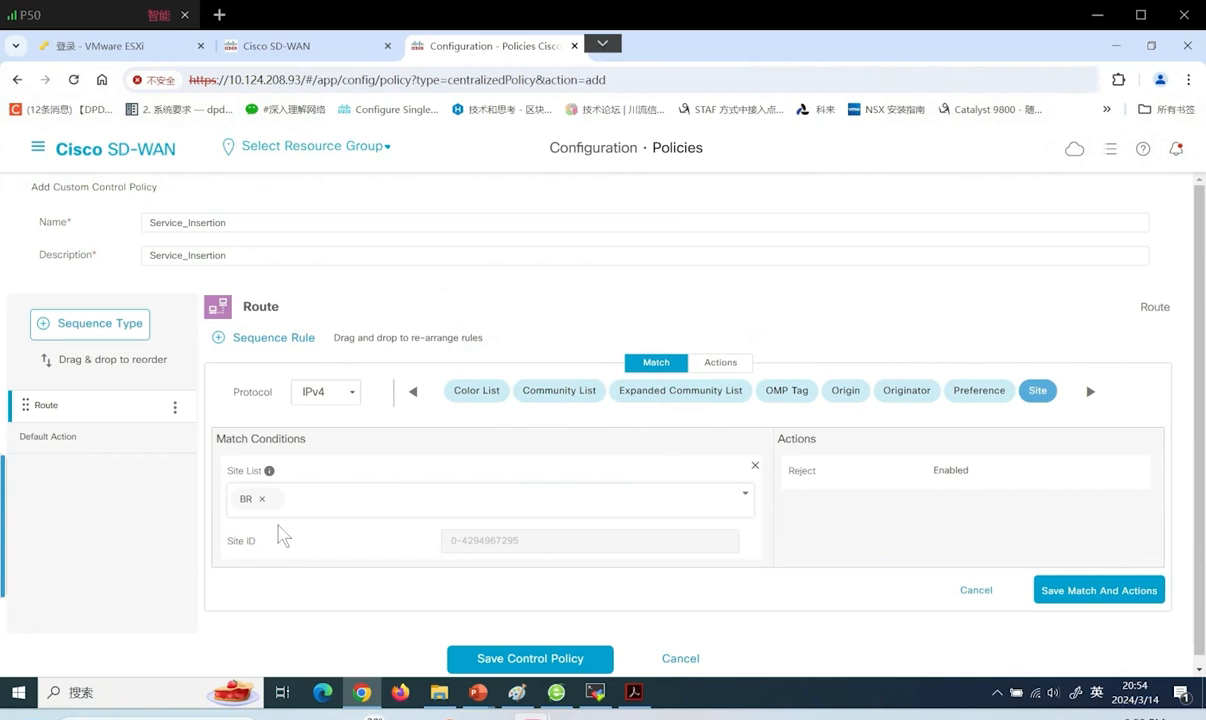
click(1090, 393)
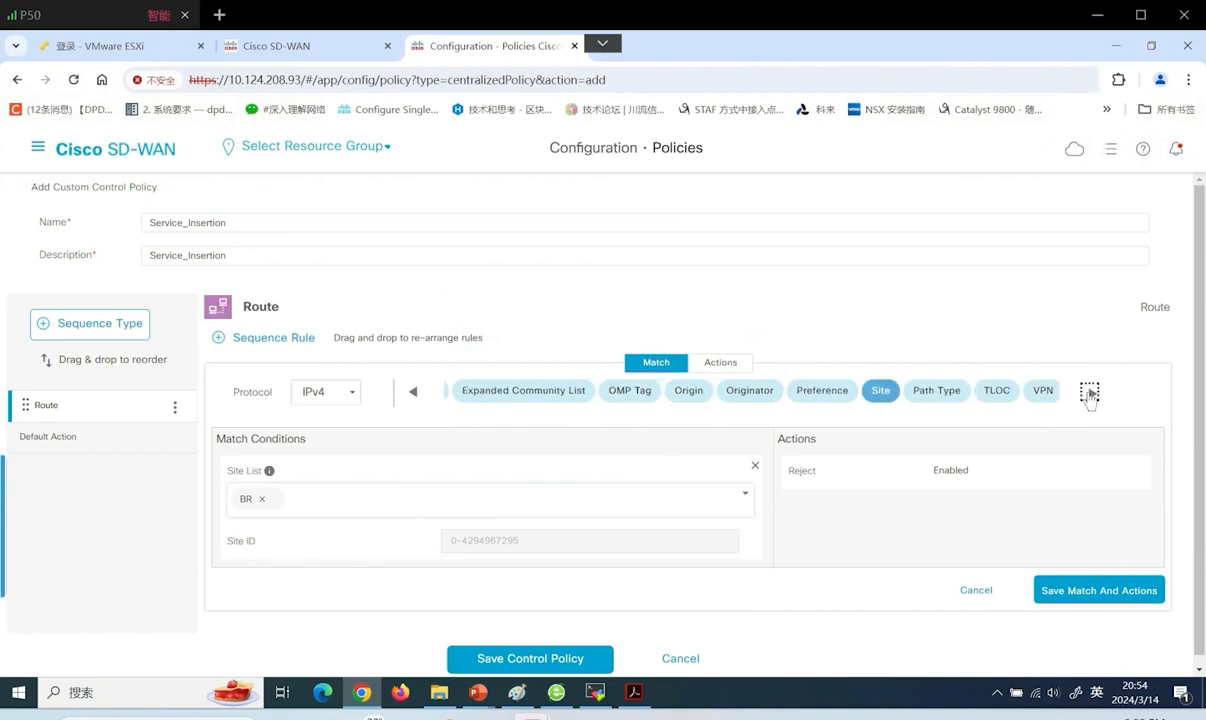
click(1090, 393)
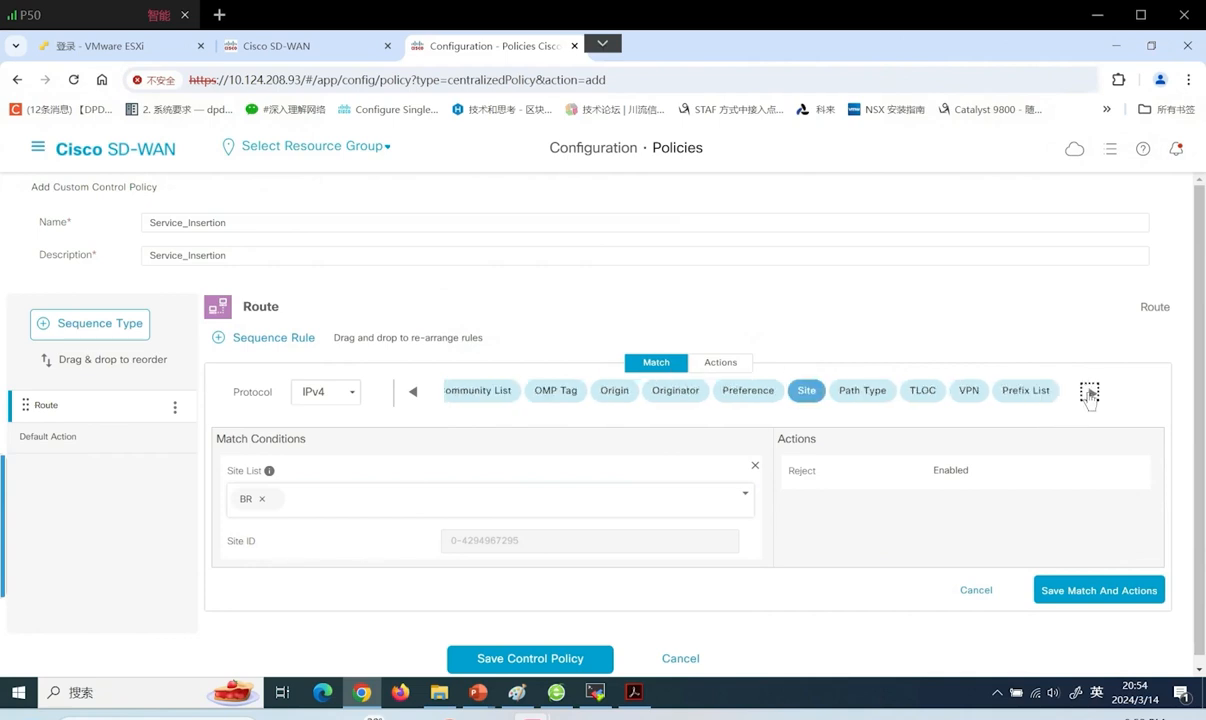
click(968, 392)
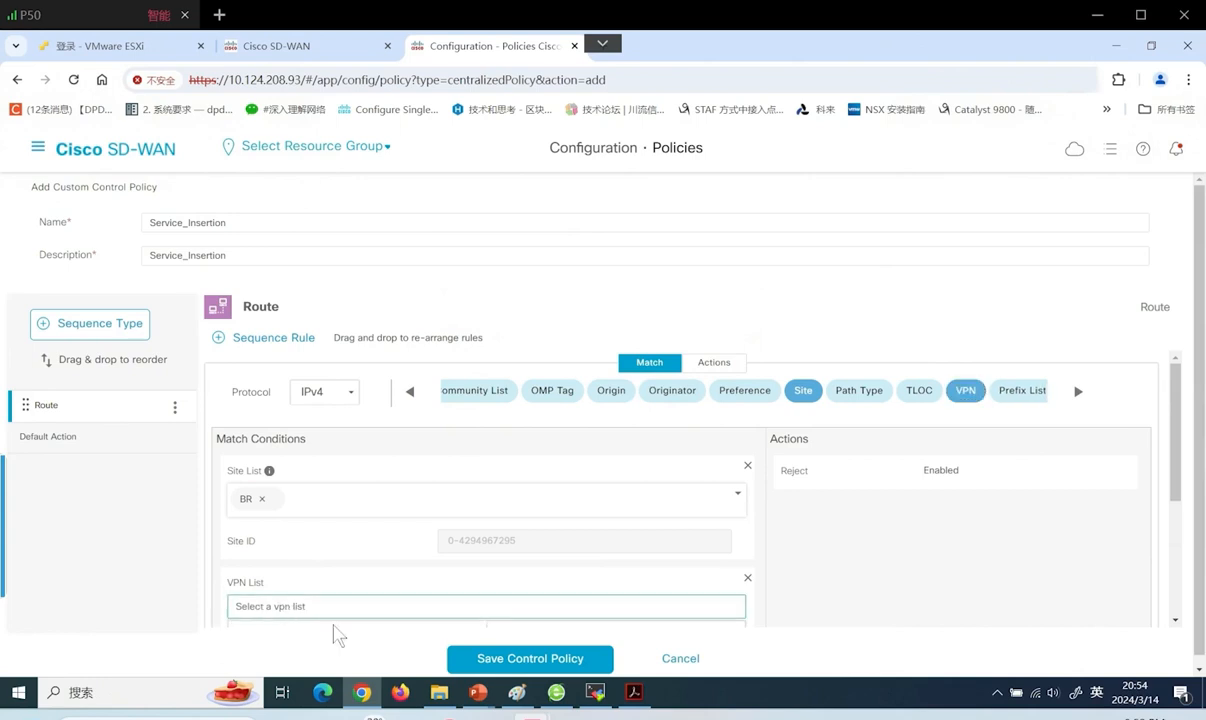
scroll(338, 635, down, 2)
click(288, 535)
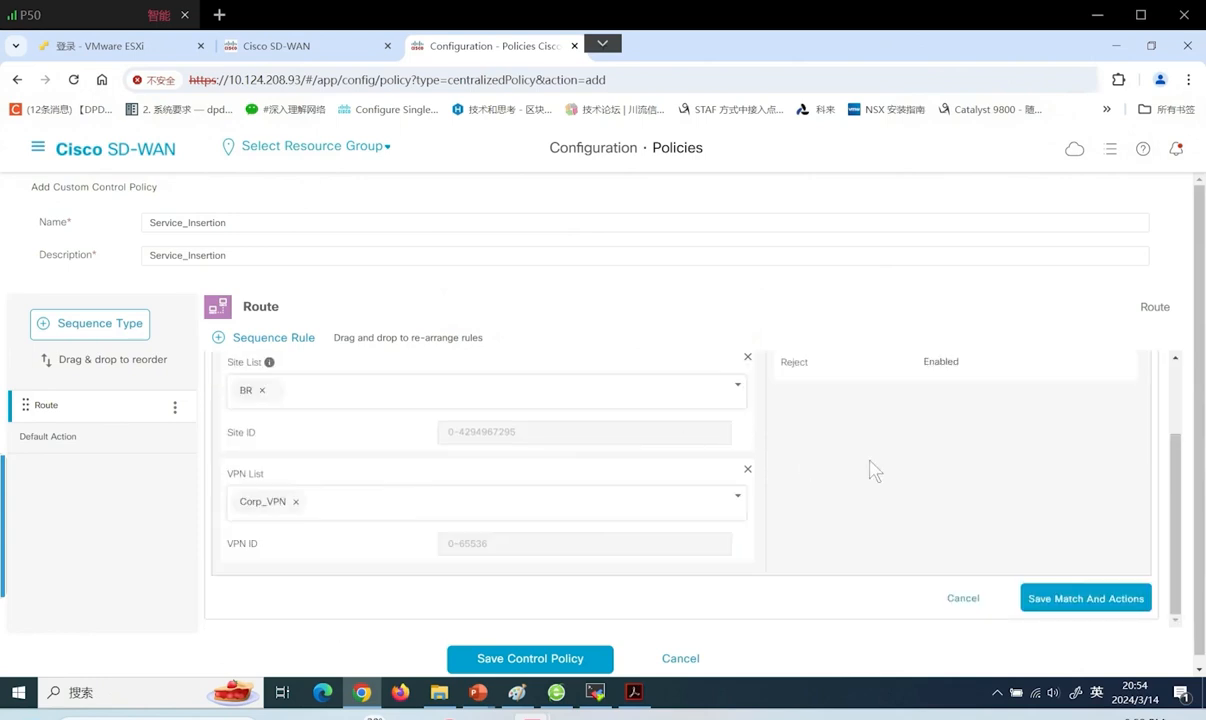
click(1176, 377)
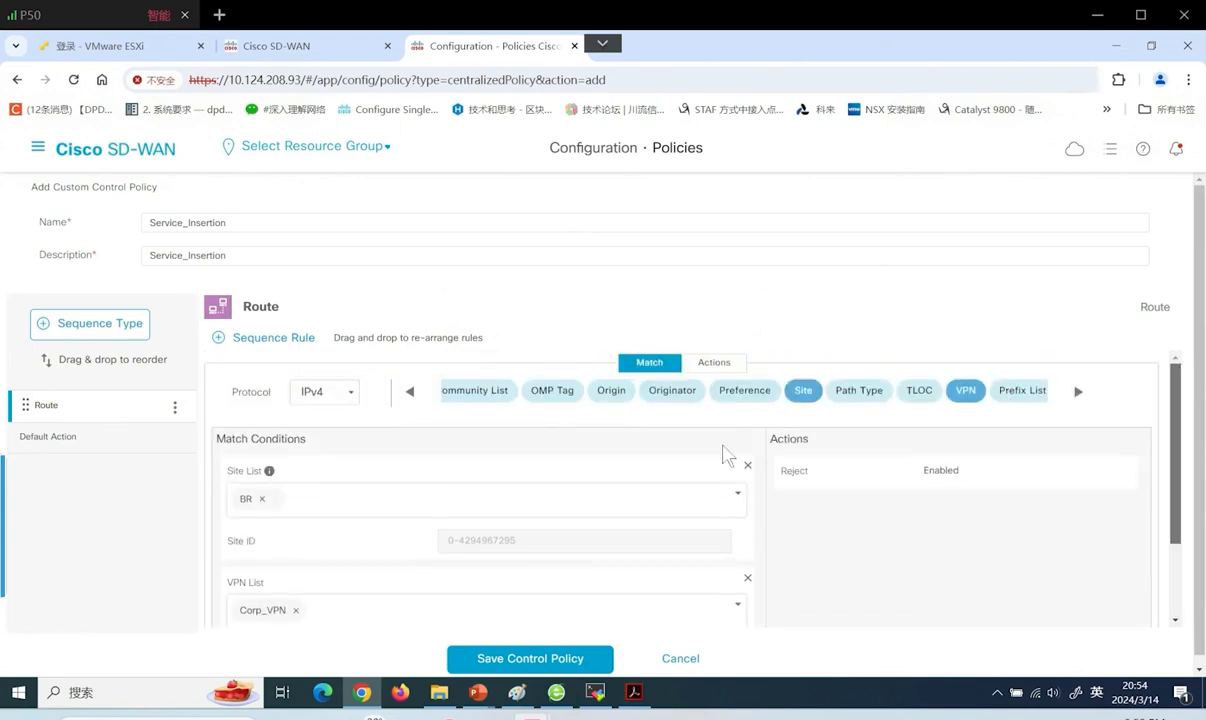
Set the rule to Accept with a Firewall service in VPN 10 and save it
click(716, 365)
click(402, 393)
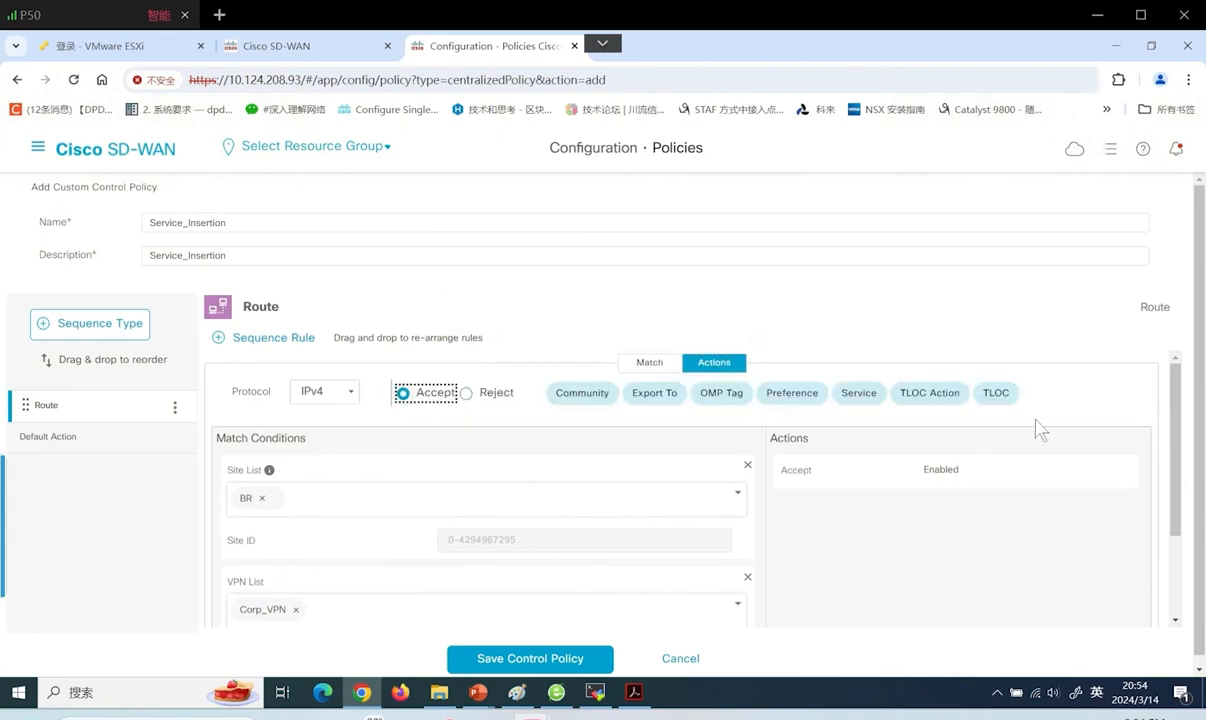
click(858, 394)
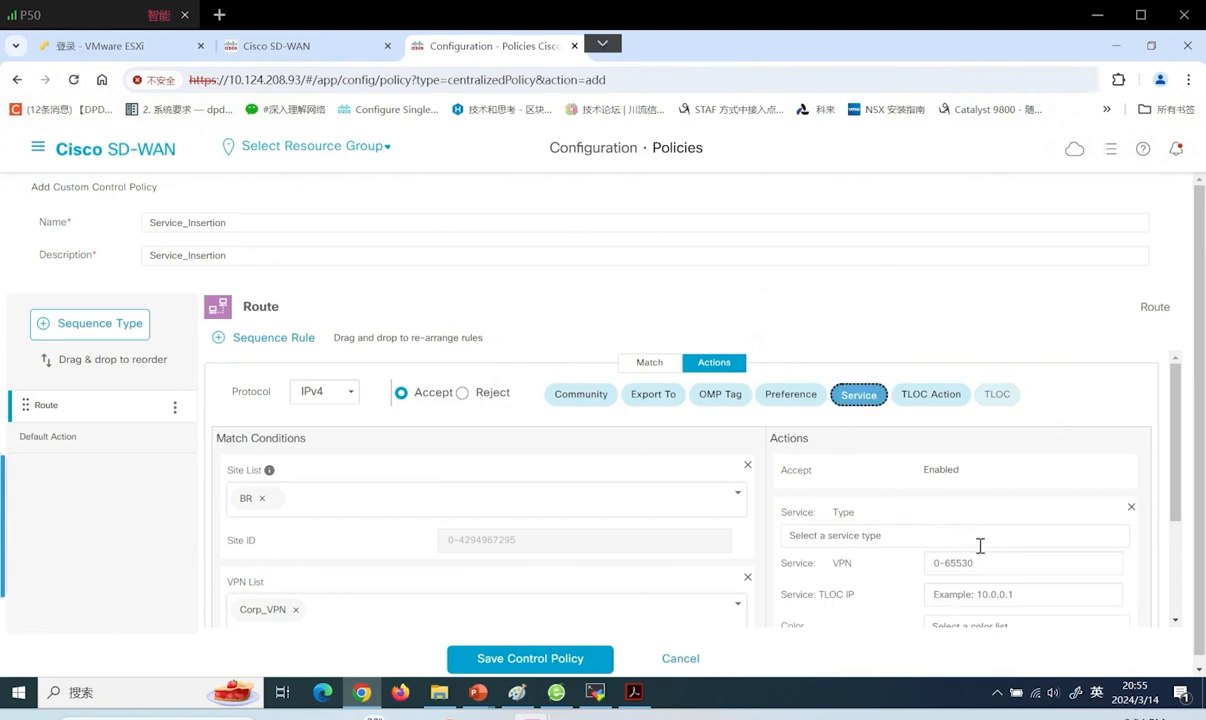
click(966, 533)
click(825, 578)
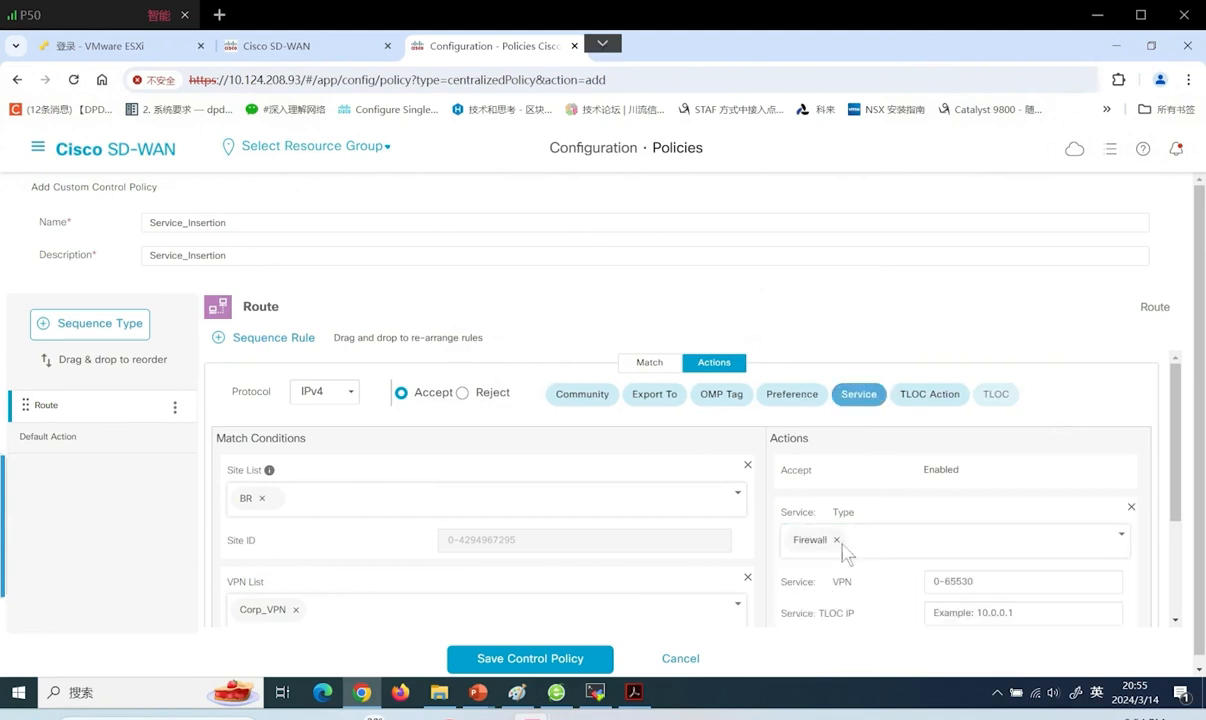
click(998, 578)
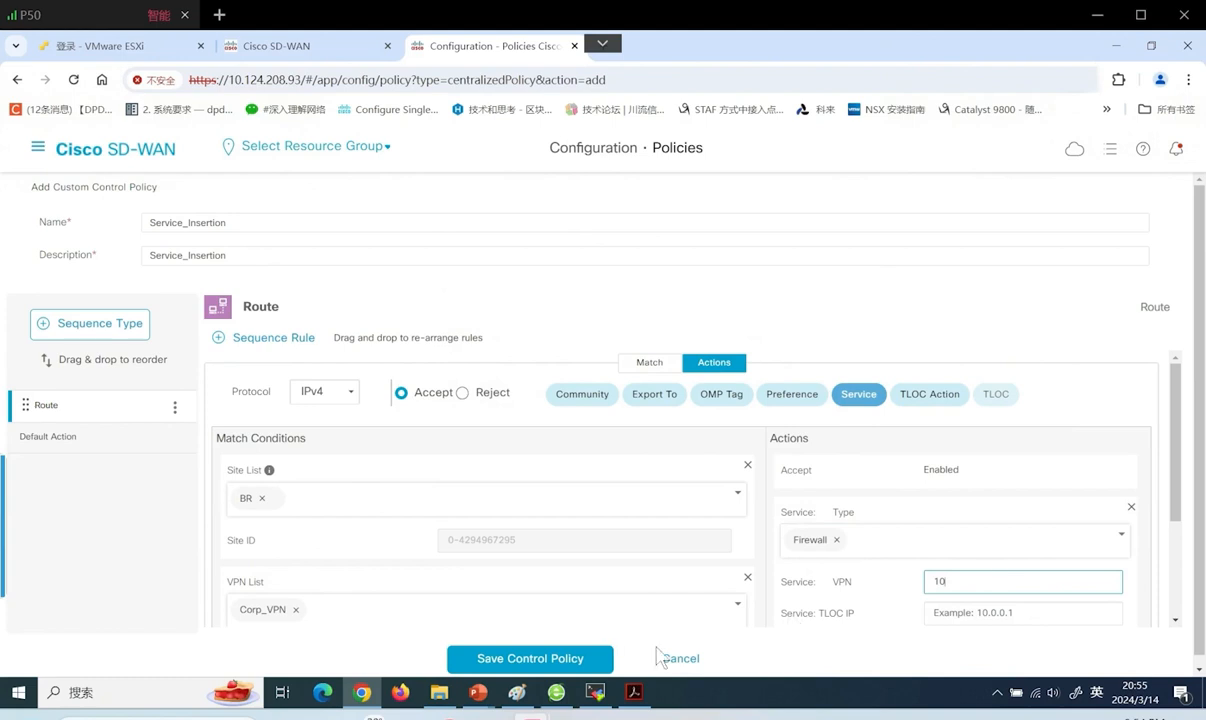
scroll(1178, 567, down, 2)
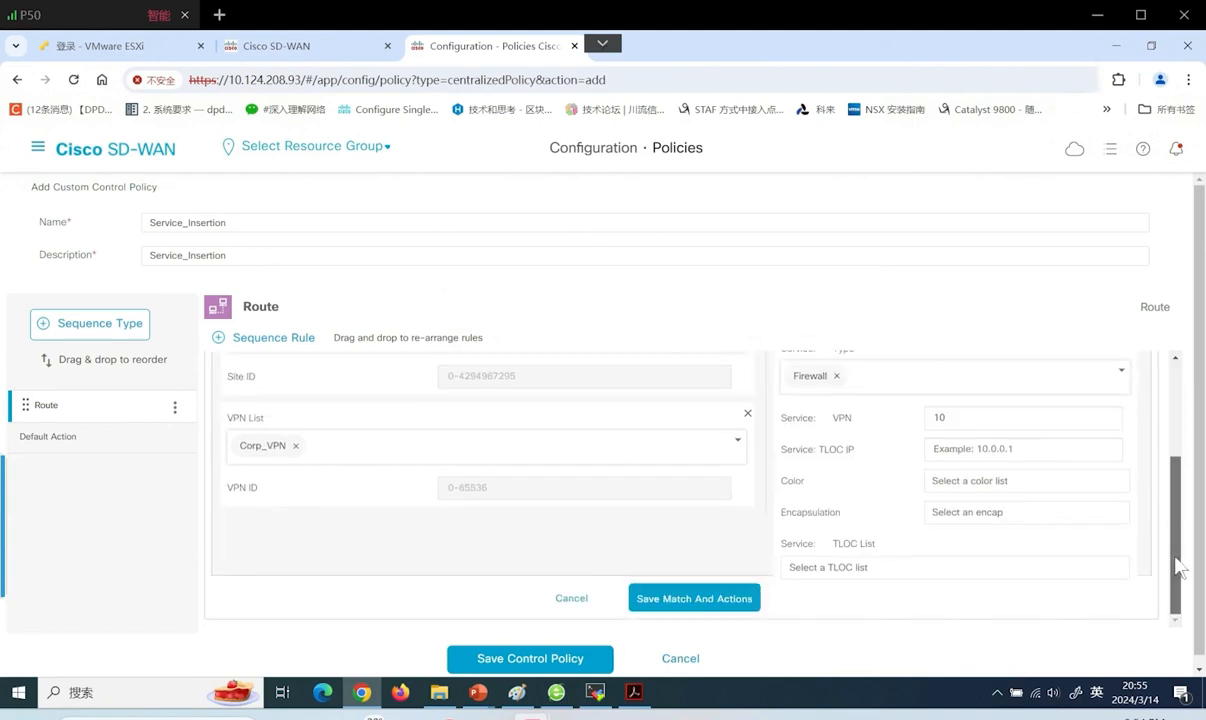
click(693, 600)
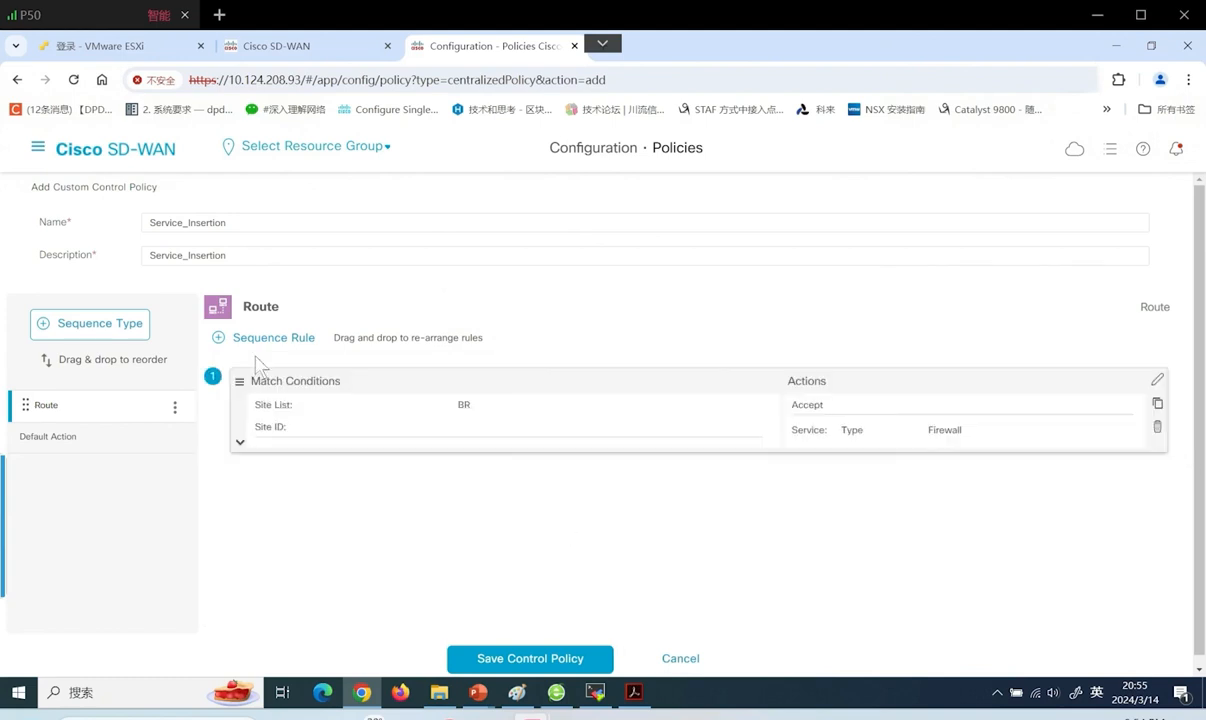
Change the Service_Insertion control policy's default action to Accept
click(68, 436)
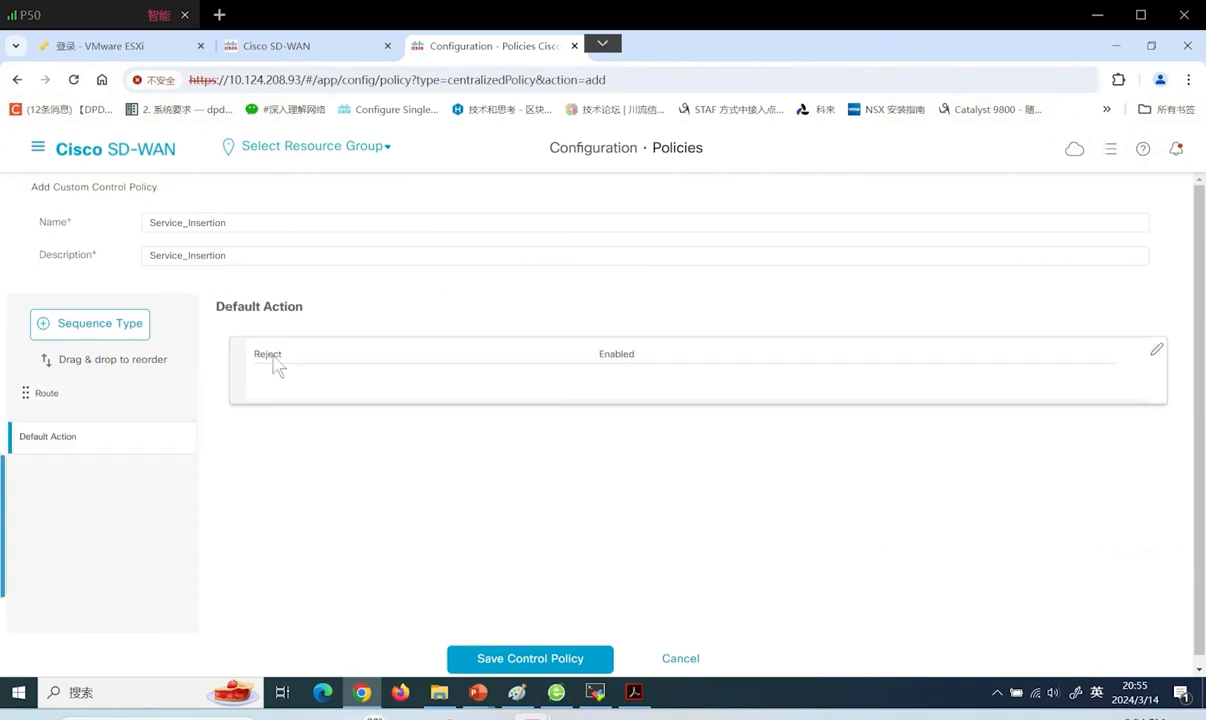
click(1155, 352)
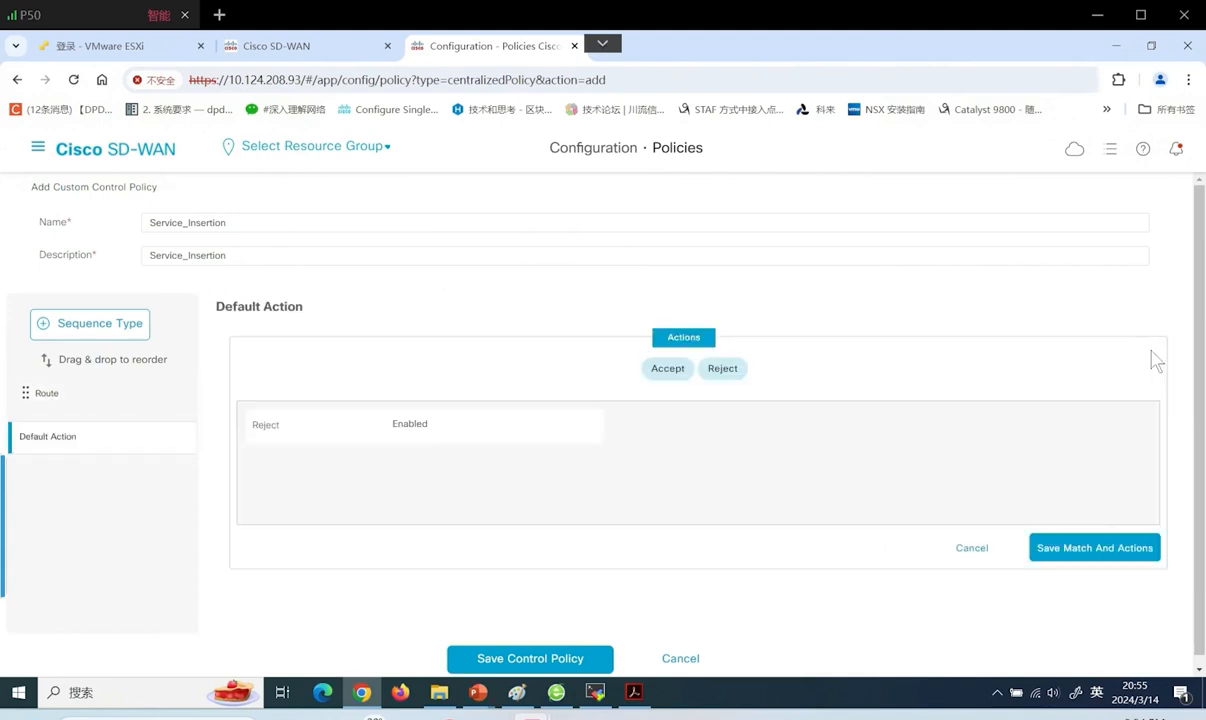
click(655, 368)
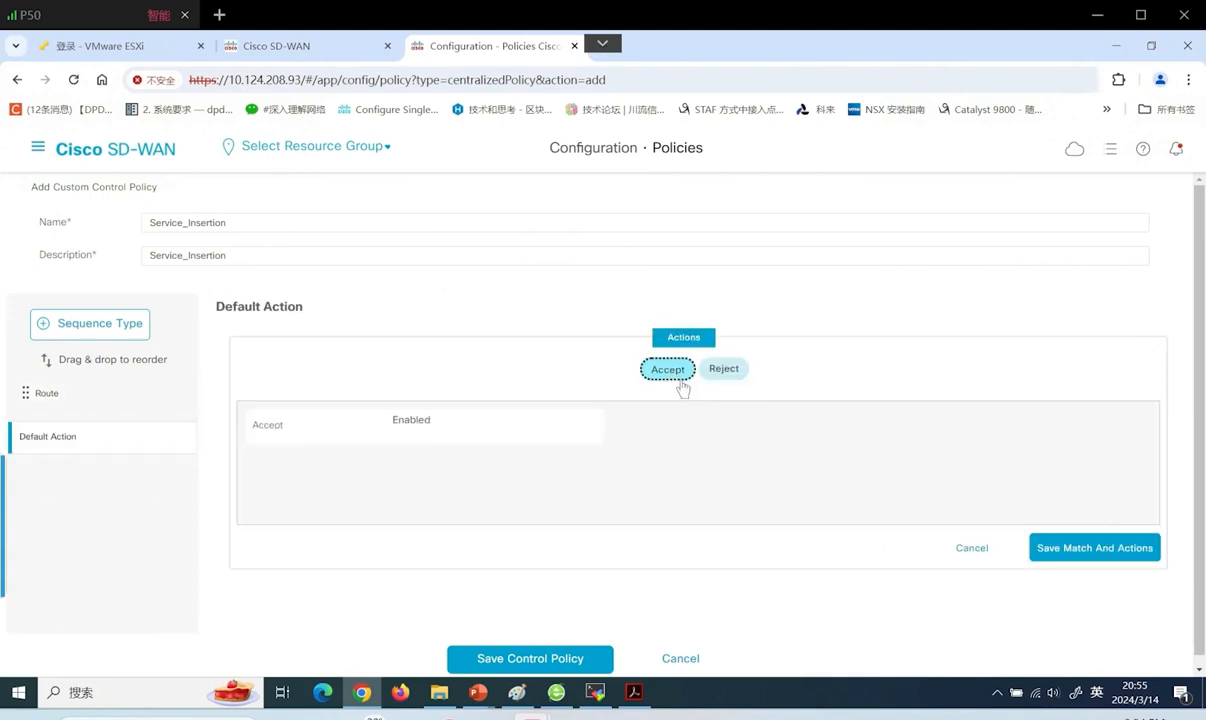
click(1093, 549)
Save the Service_Insertion control policy and advance to the sites and VPNs step
click(533, 662)
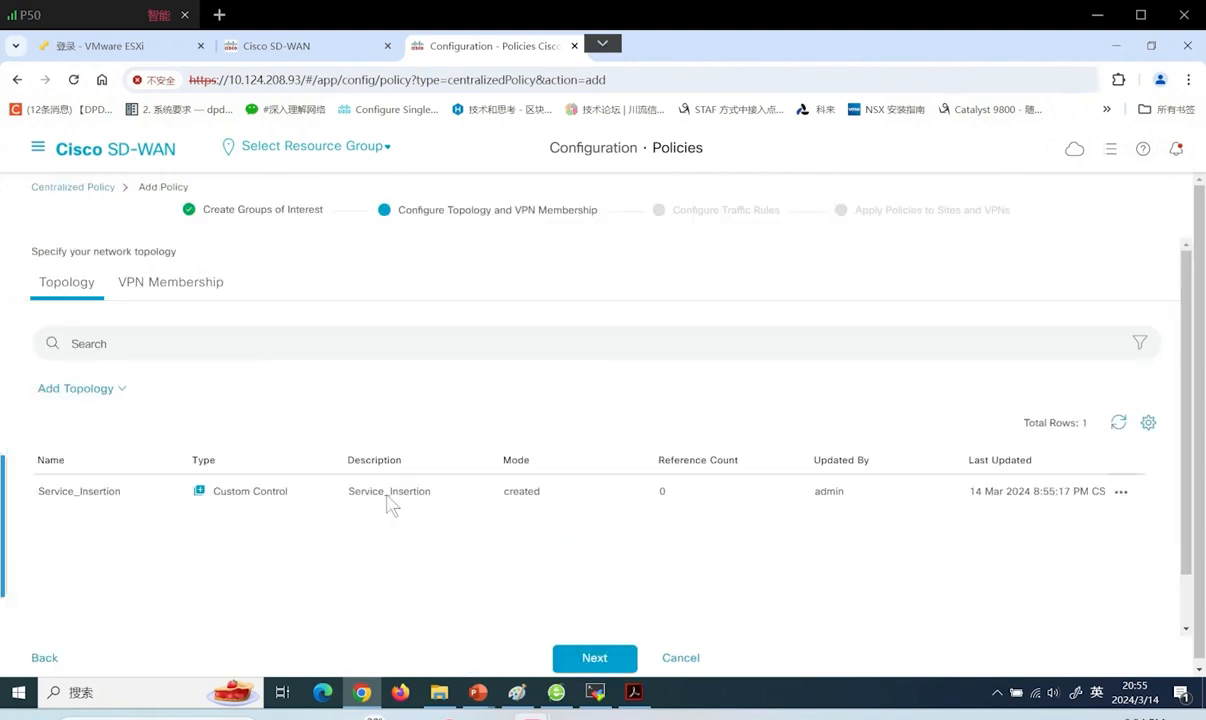
click(595, 660)
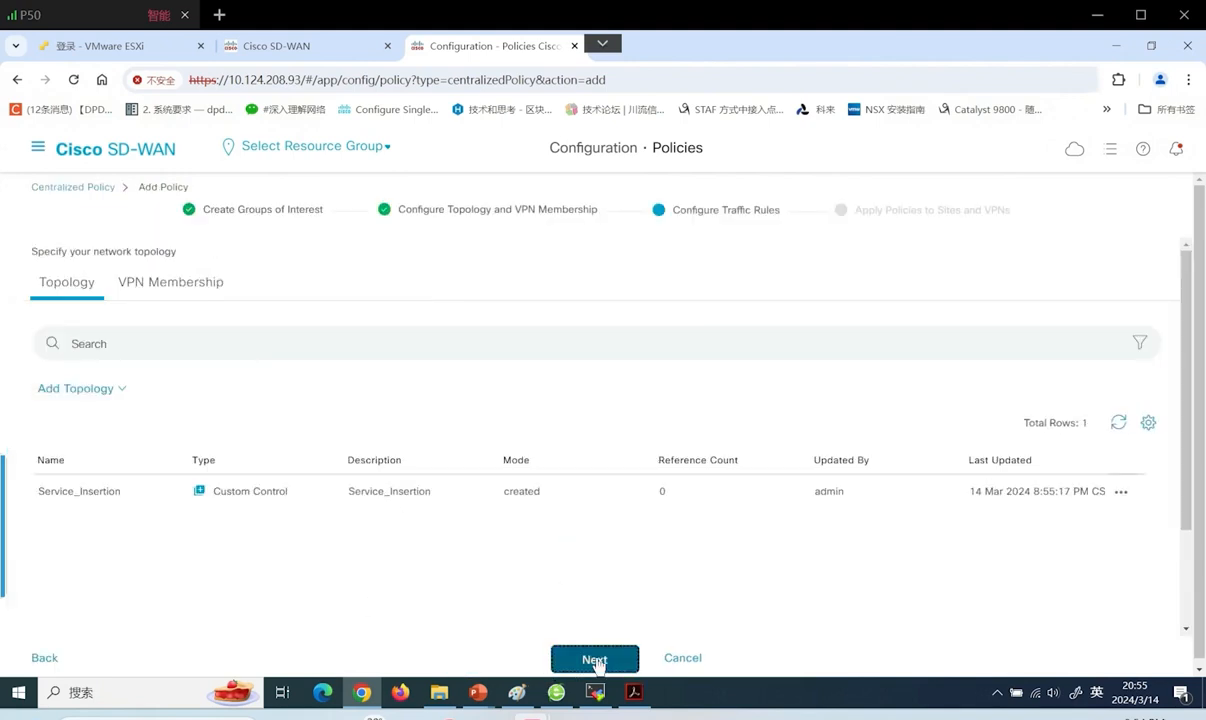
click(595, 660)
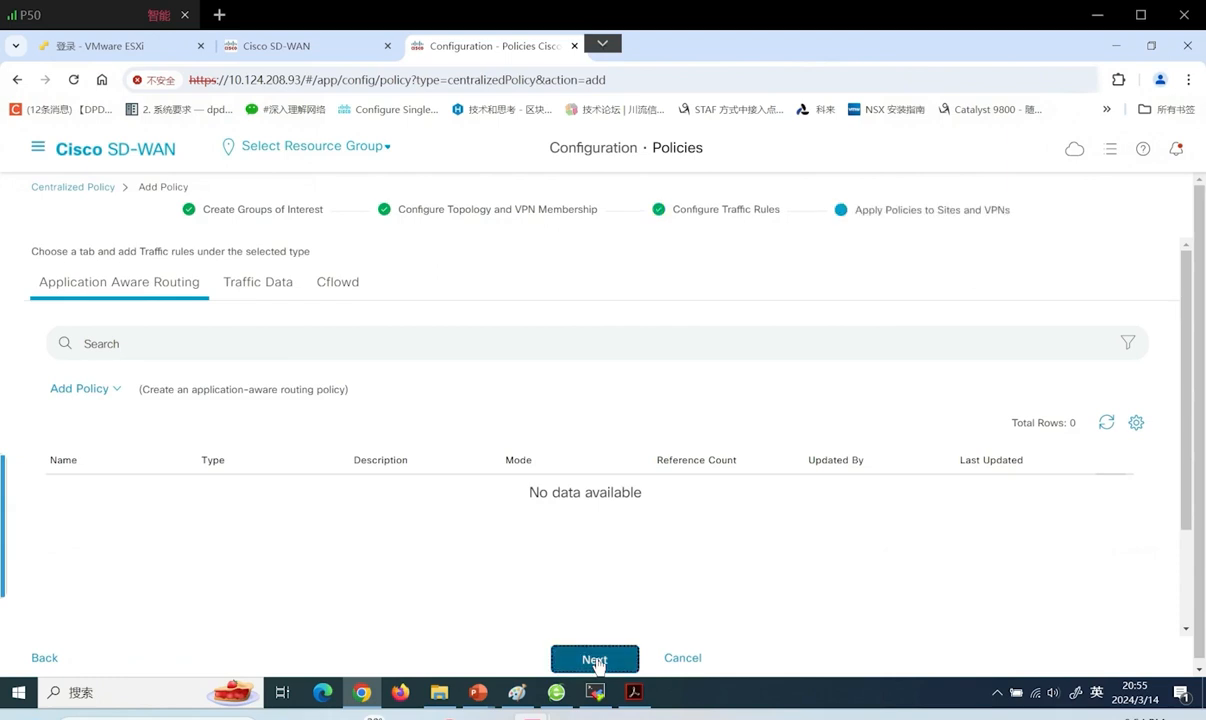
Enter Service_Insertion as the centralized policy name and description
click(308, 288)
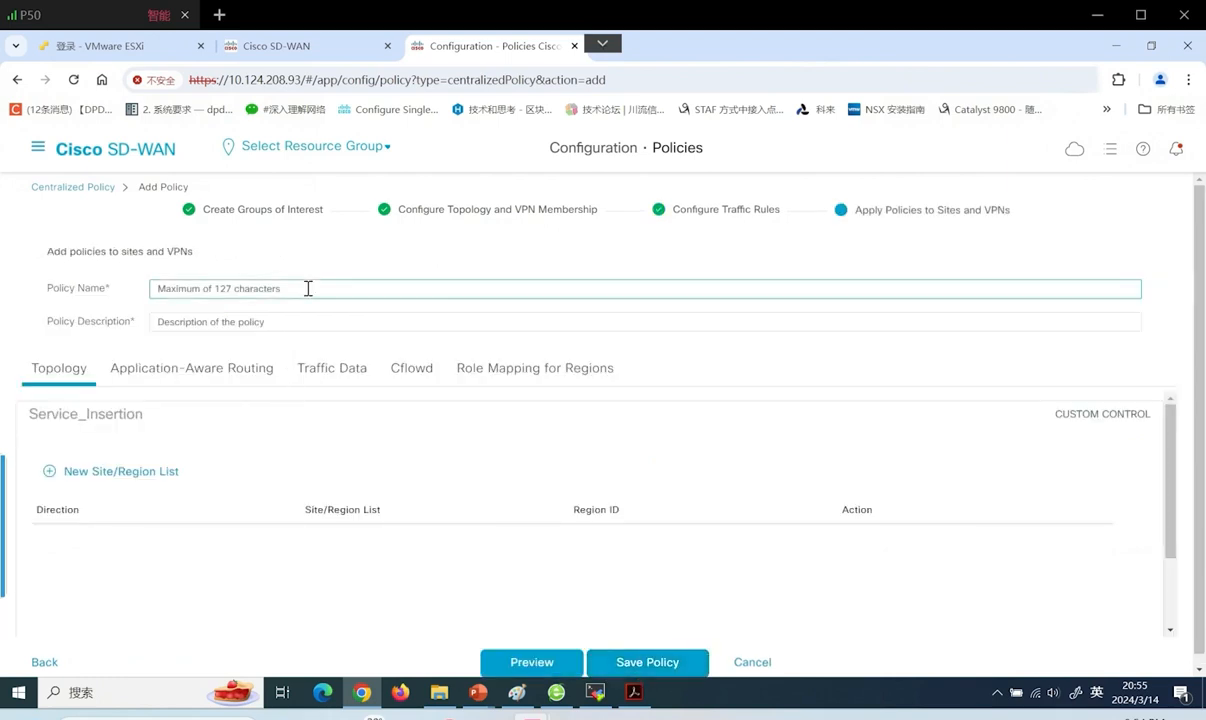
text(Service_Insertion)
click(278, 322)
text(Service_Insertion)
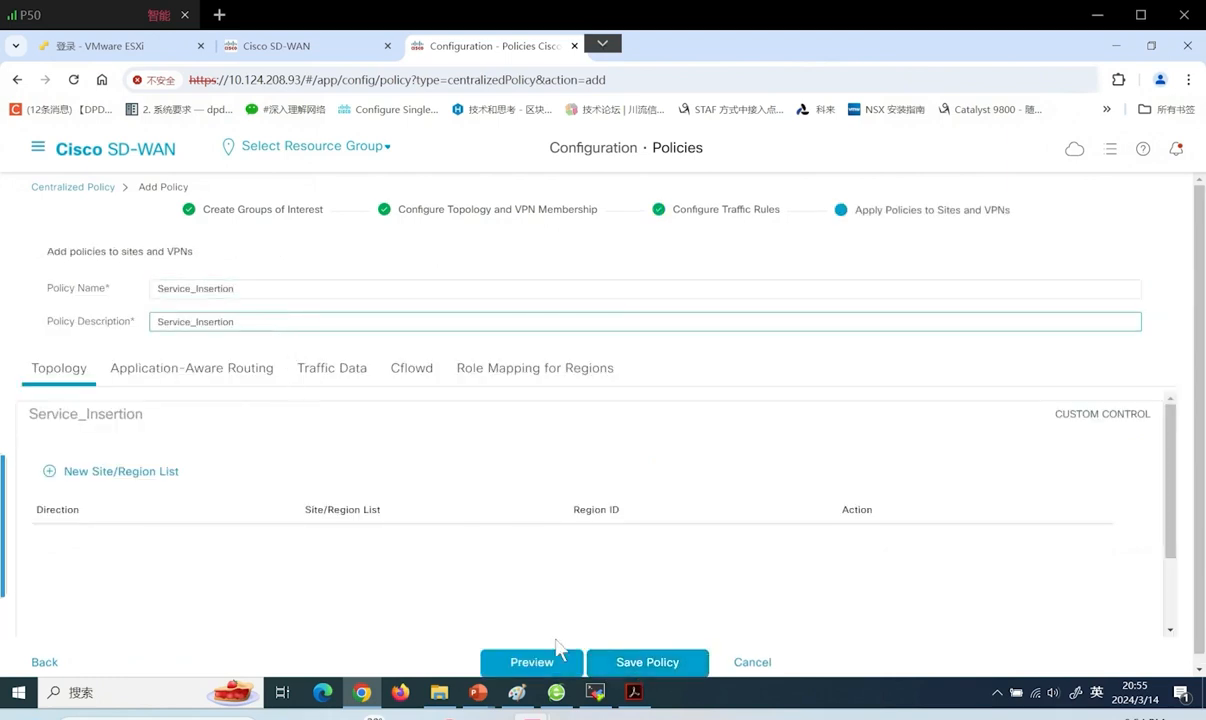
click(650, 662)
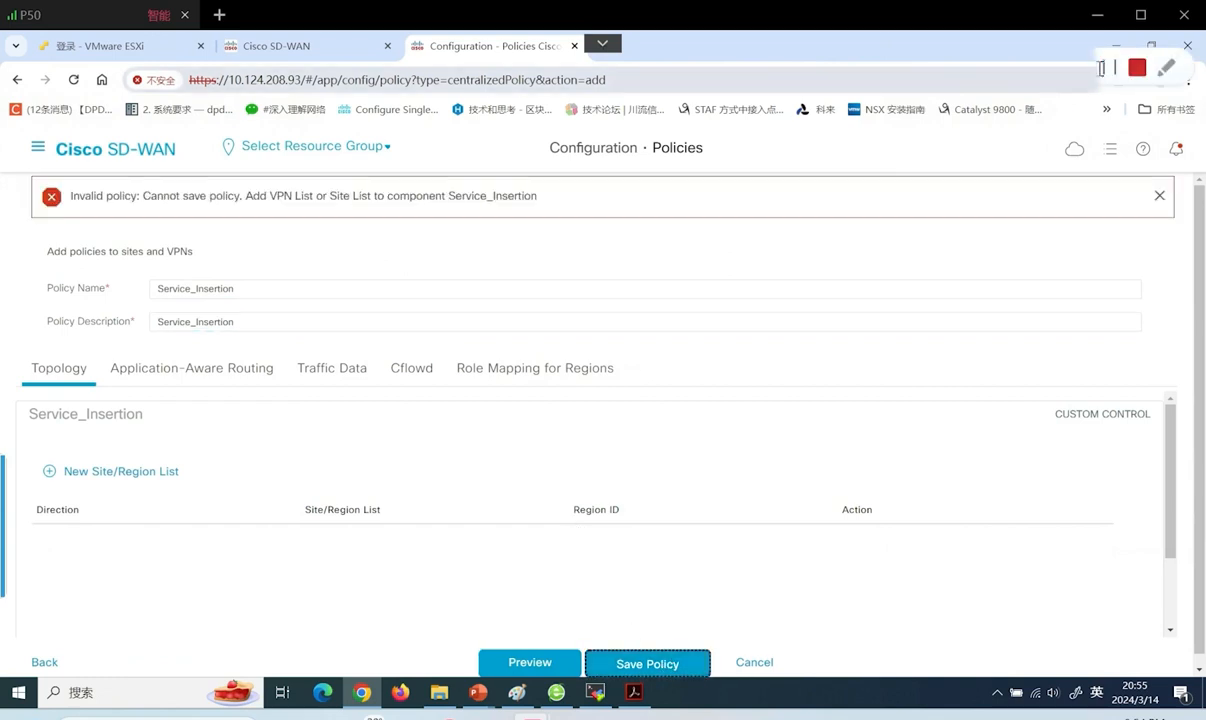
Add a new site list to the topology, trying BR as inbound then removing it
click(120, 471)
scroll(371, 581, down, 1)
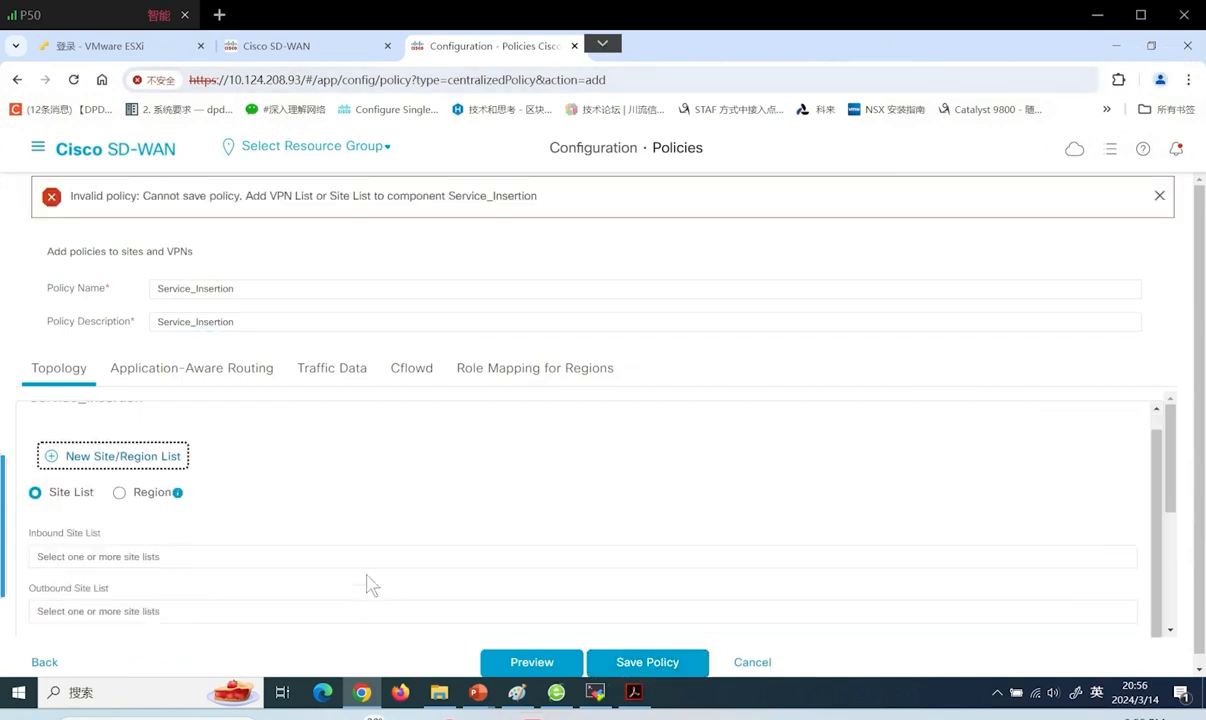
click(147, 557)
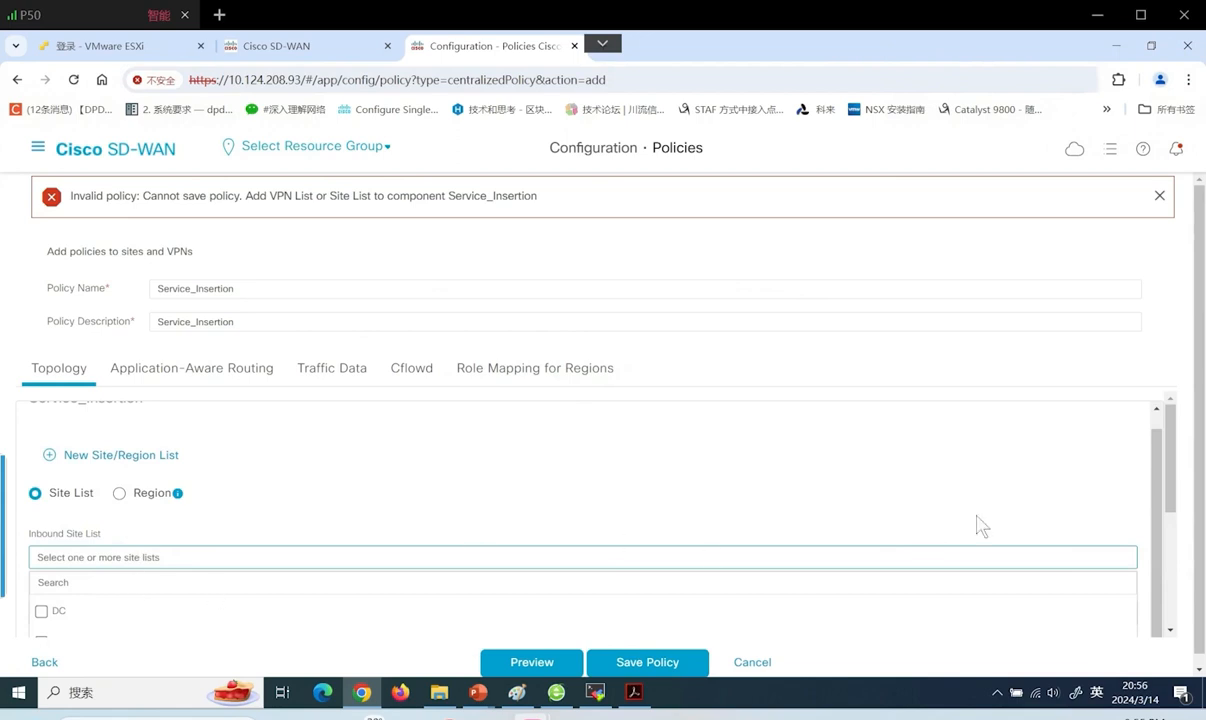
drag(1166, 452, 1175, 511)
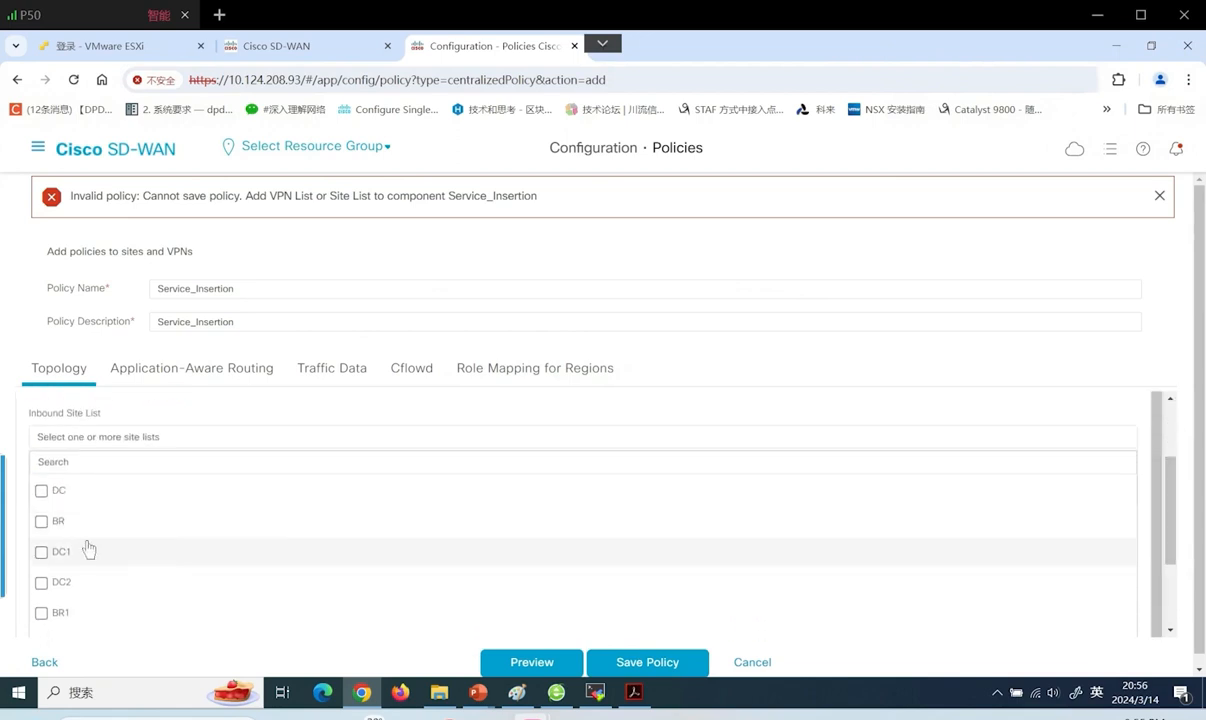
click(58, 522)
click(875, 443)
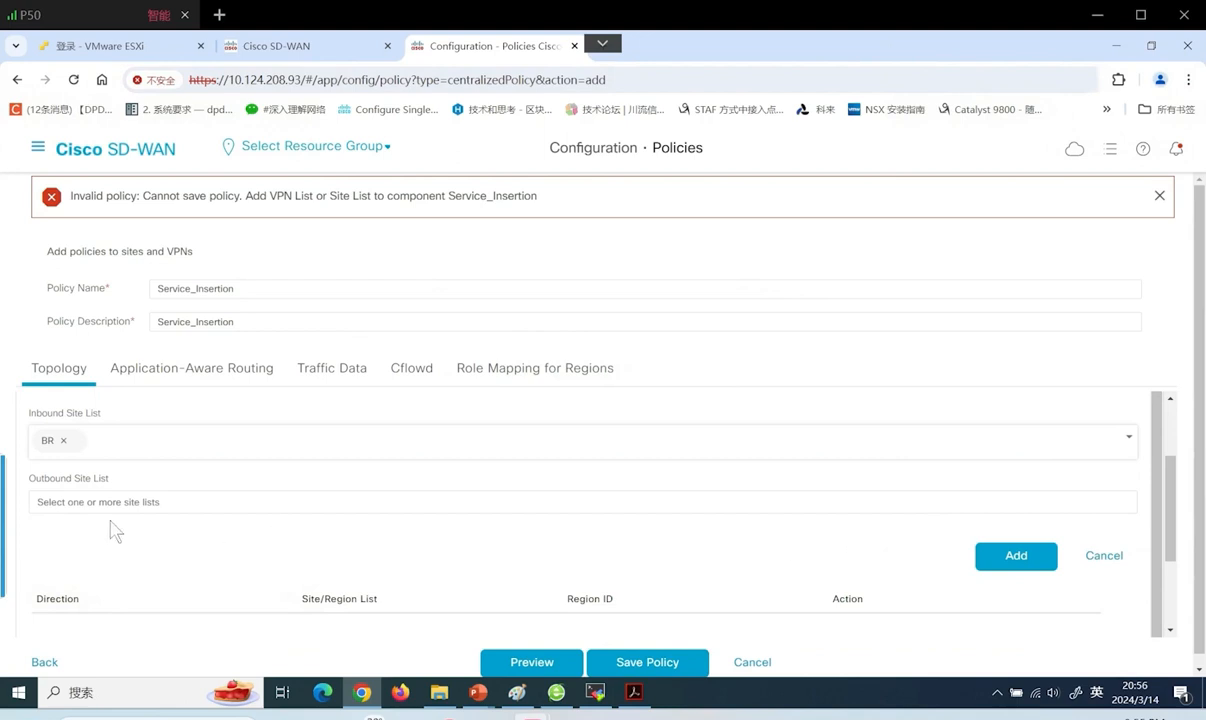
click(63, 443)
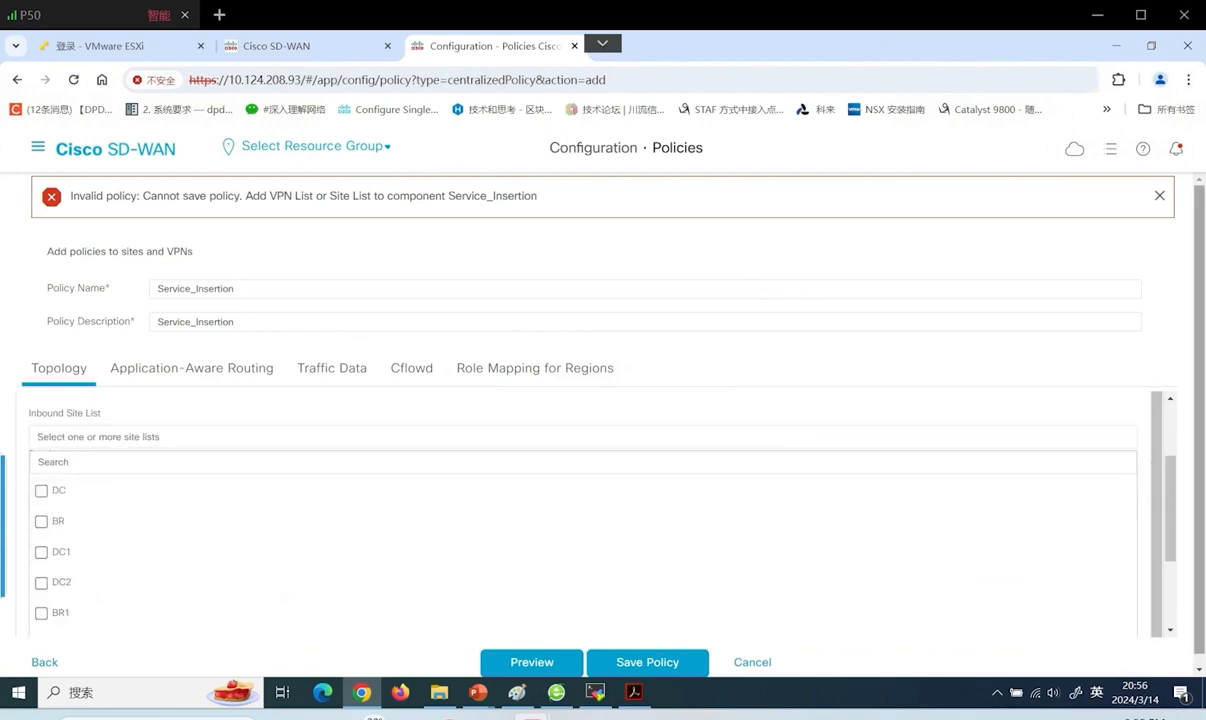
drag(1172, 482, 1160, 443)
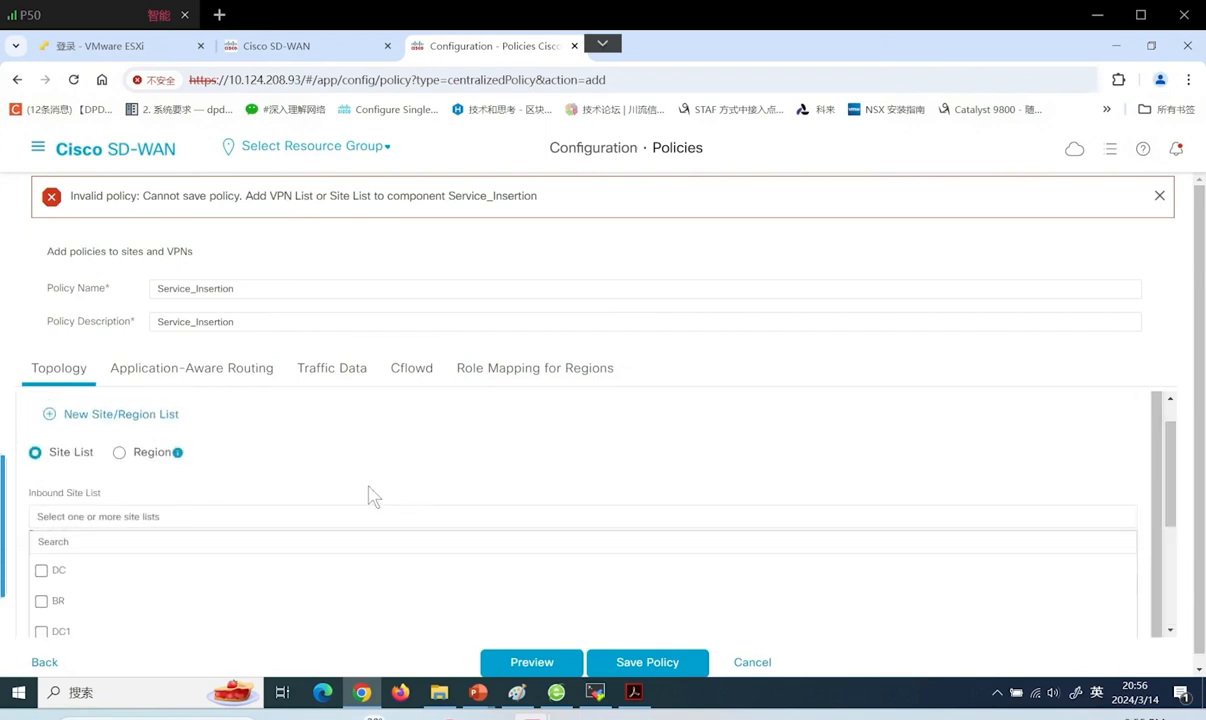
click(56, 532)
Apply the topology outbound to site list BR and save the centralized policy
click(158, 584)
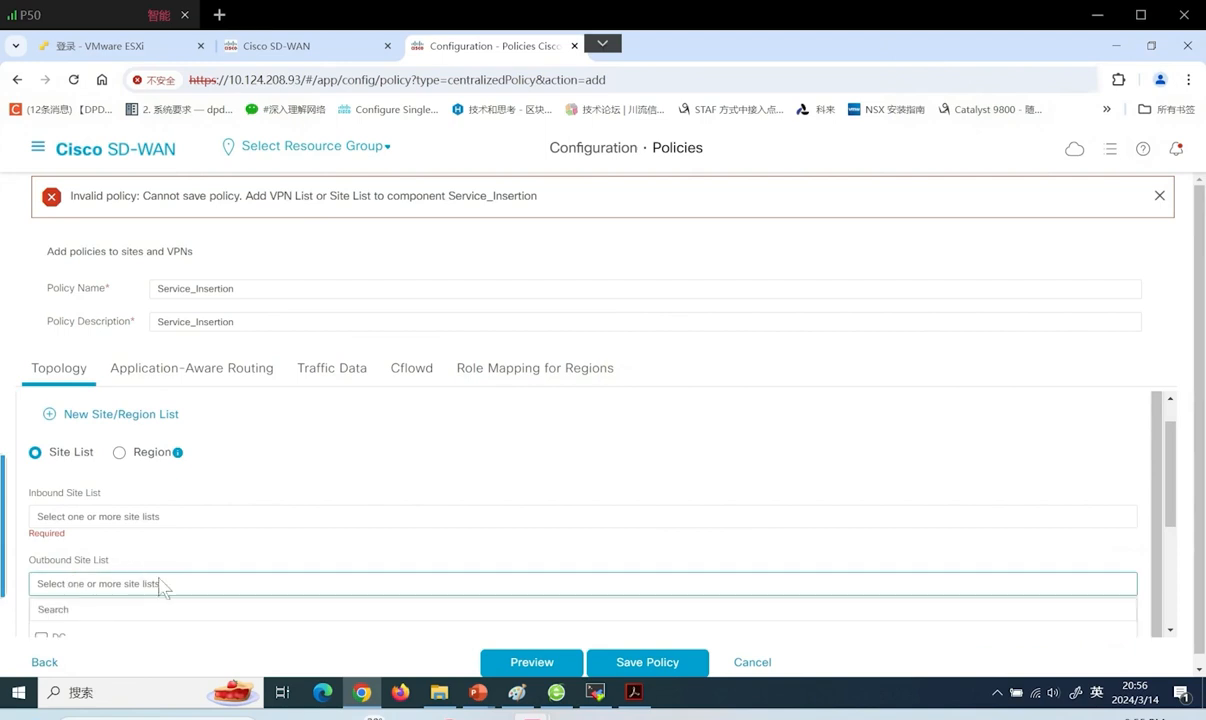
scroll(1007, 498, down, 3)
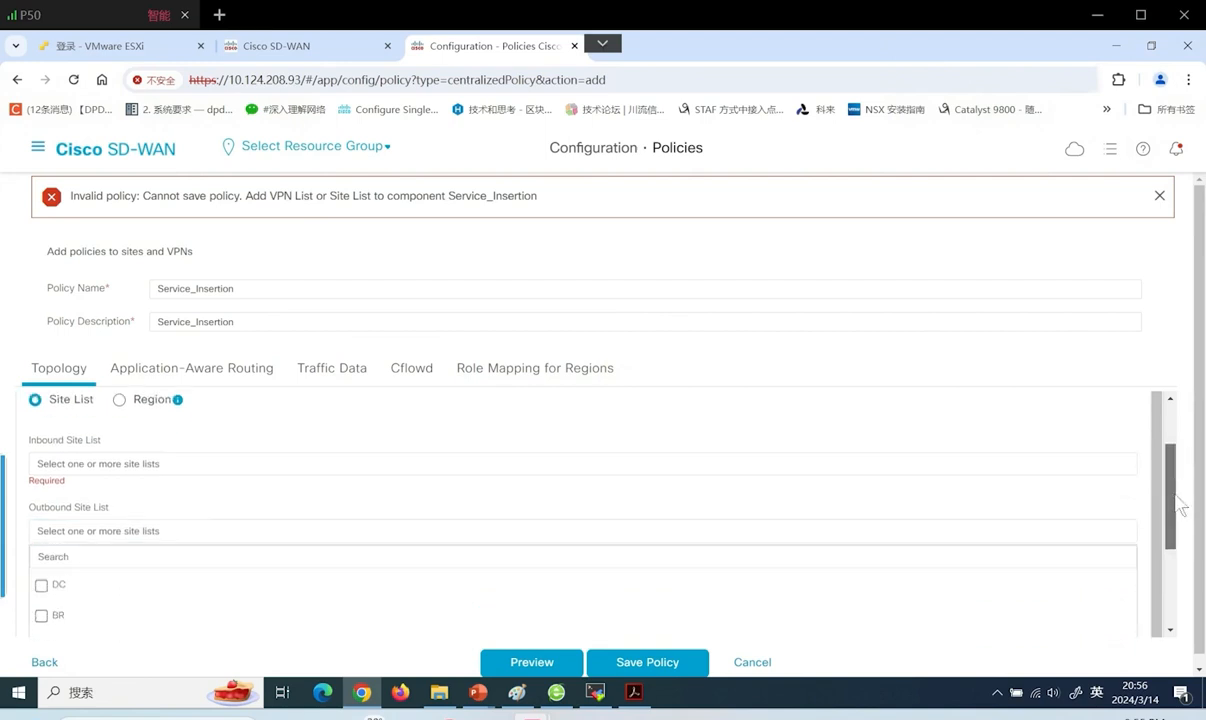
click(43, 531)
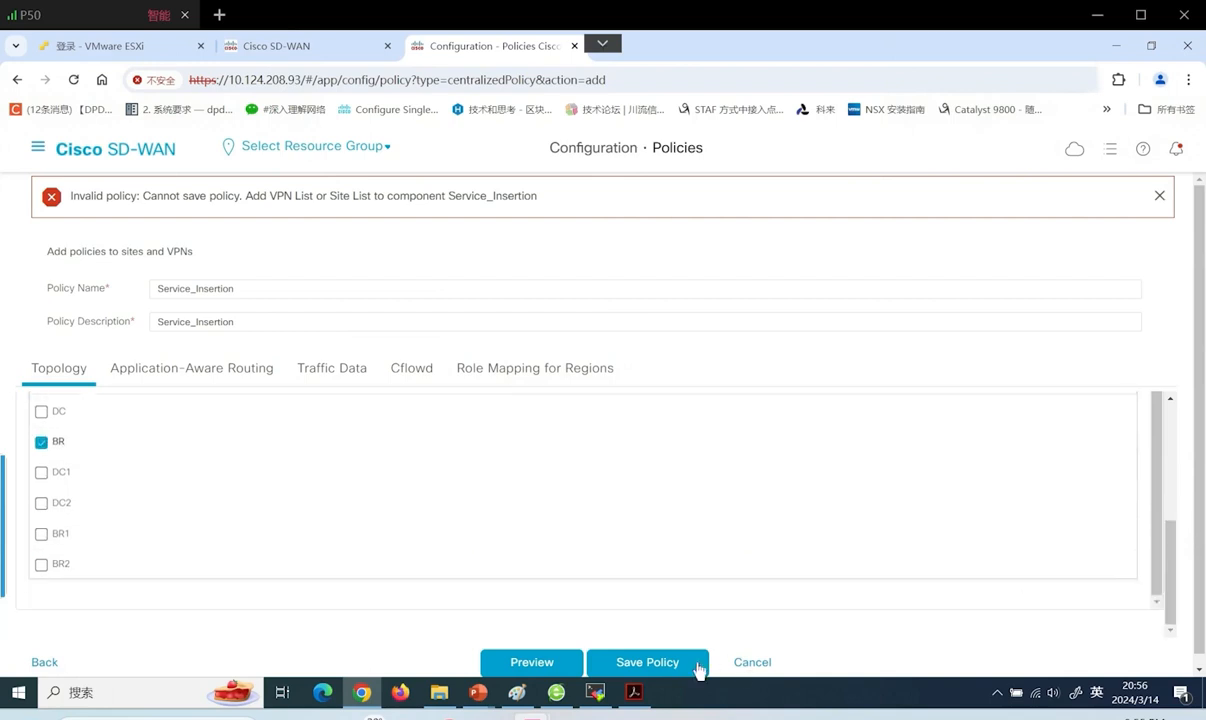
click(652, 662)
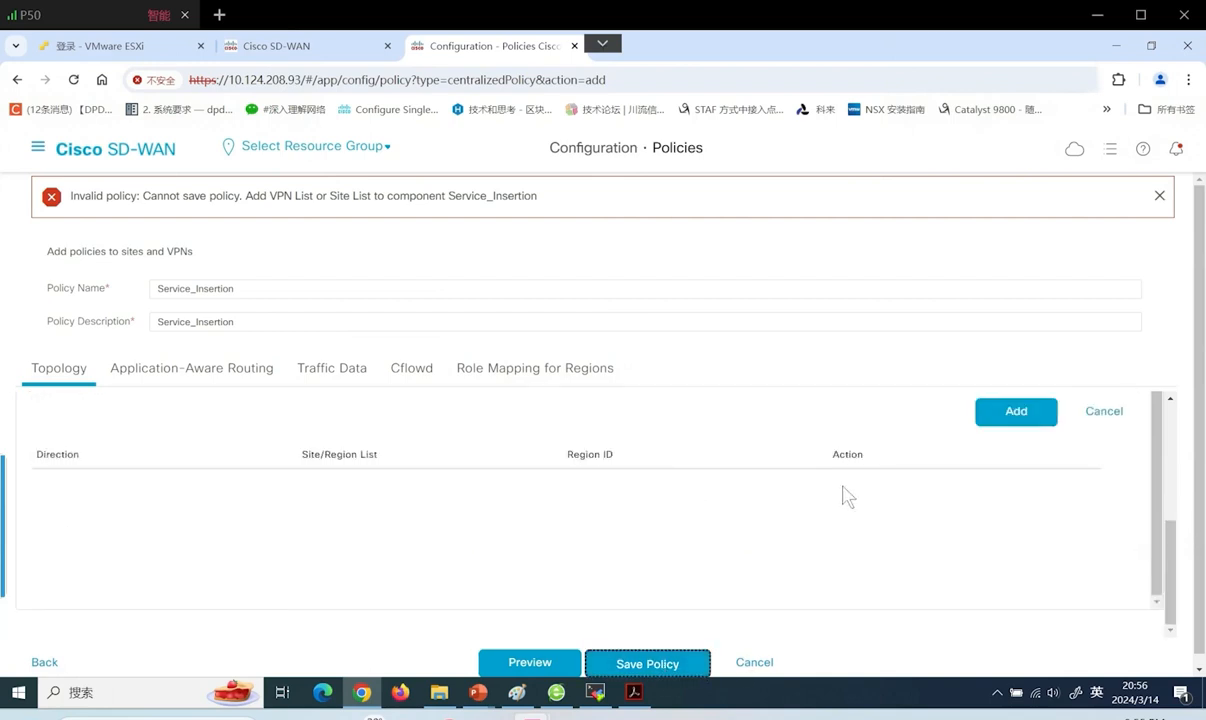
click(1024, 421)
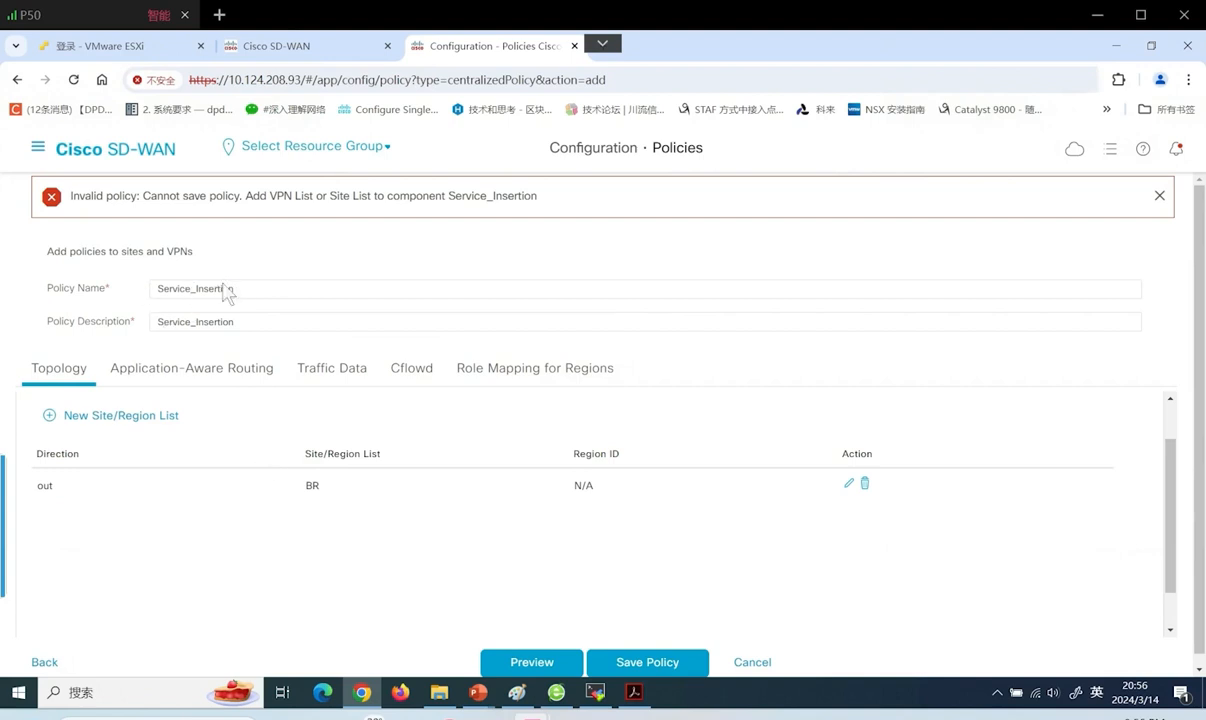
click(646, 660)
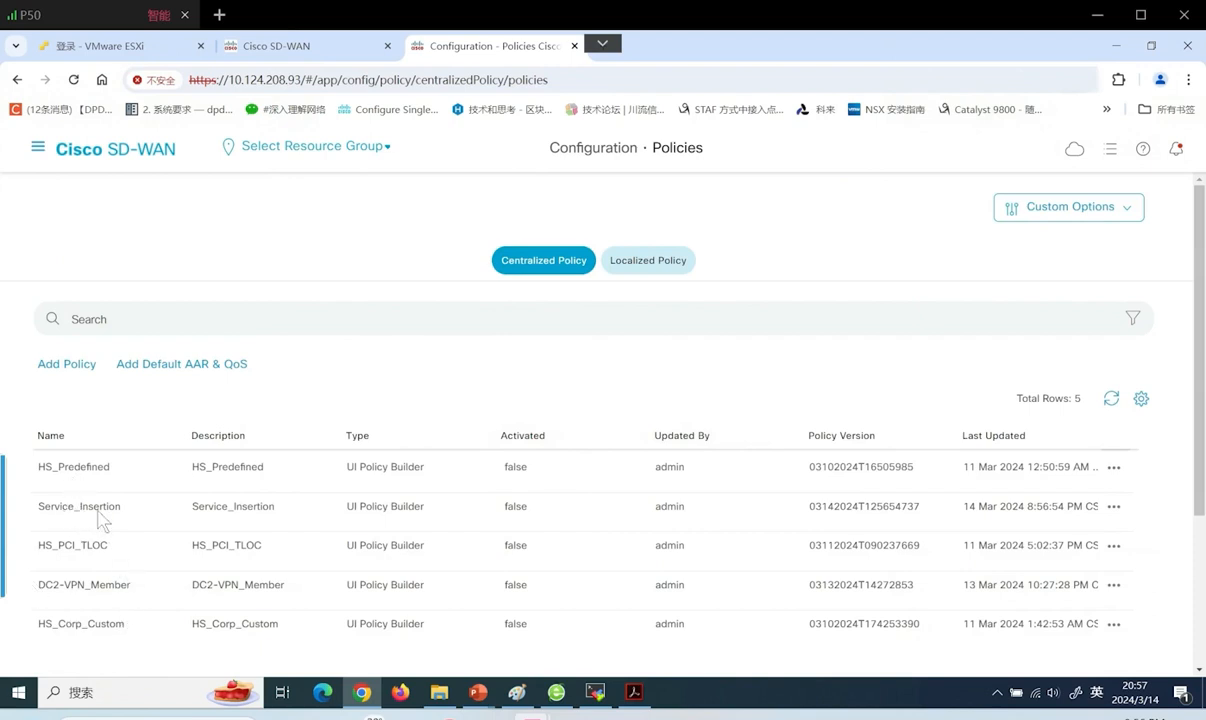
Activate Service_Insertion on vSmart 10.124.208.92, confirm the config diff, and refresh push status
click(1114, 507)
click(1060, 606)
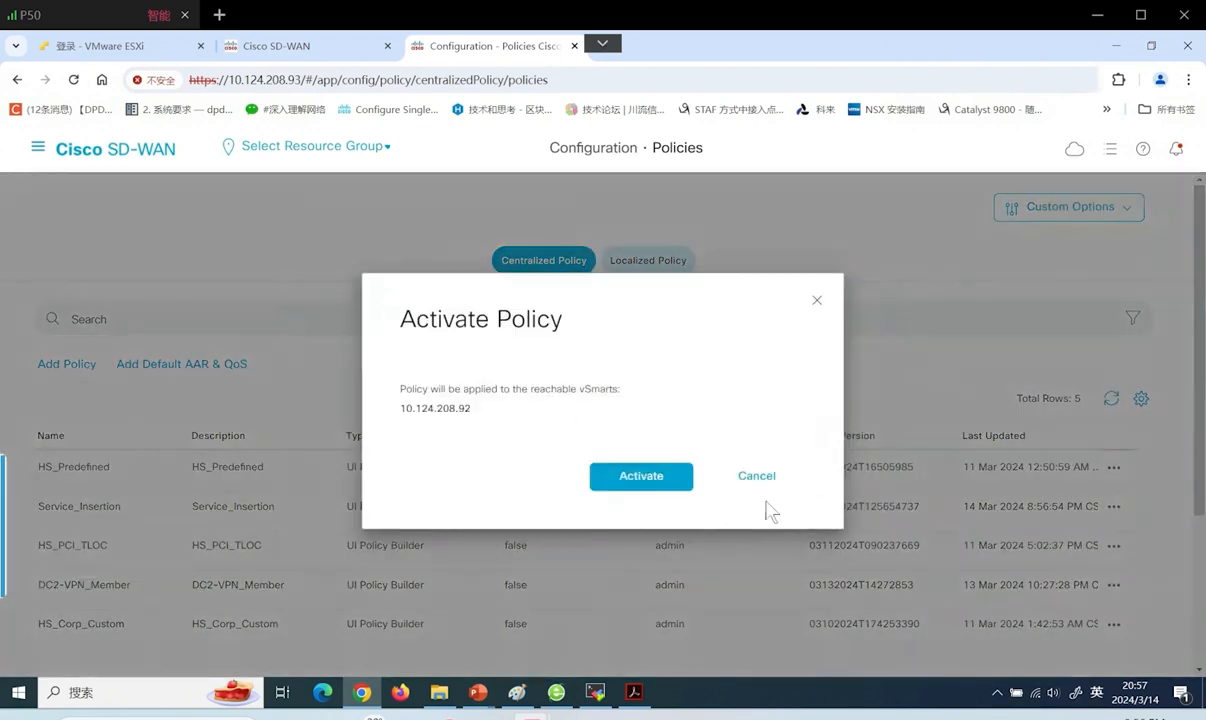
click(630, 477)
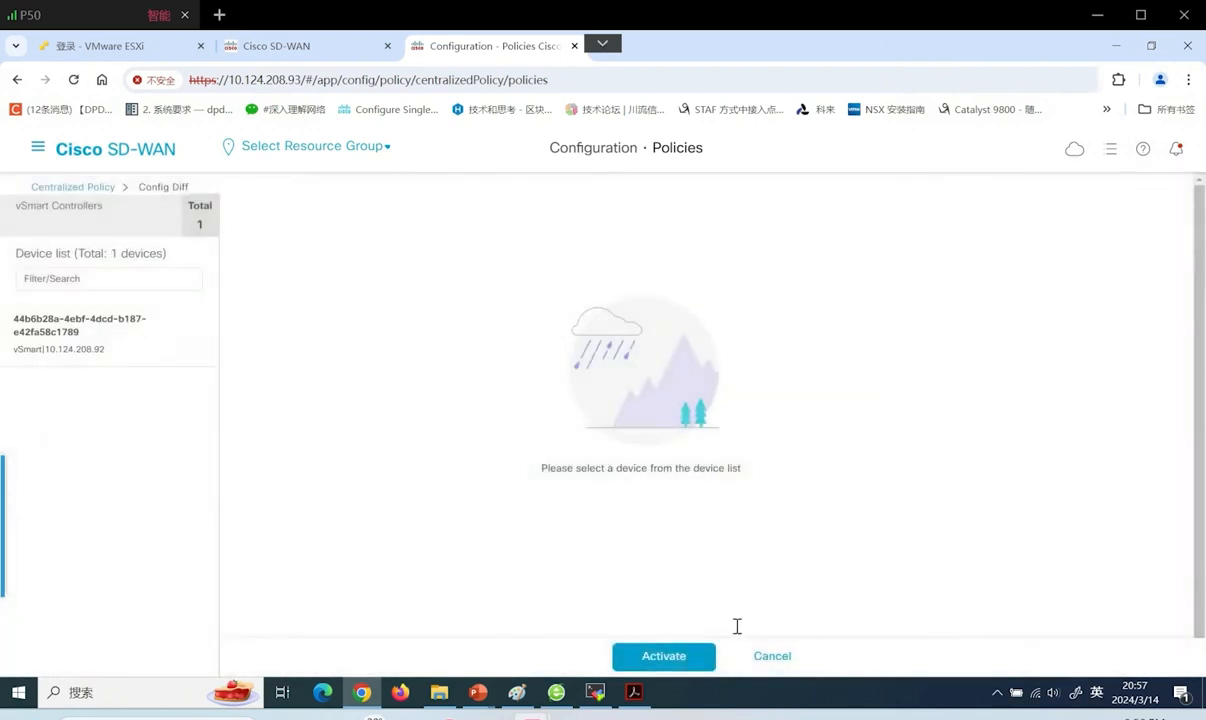
click(640, 656)
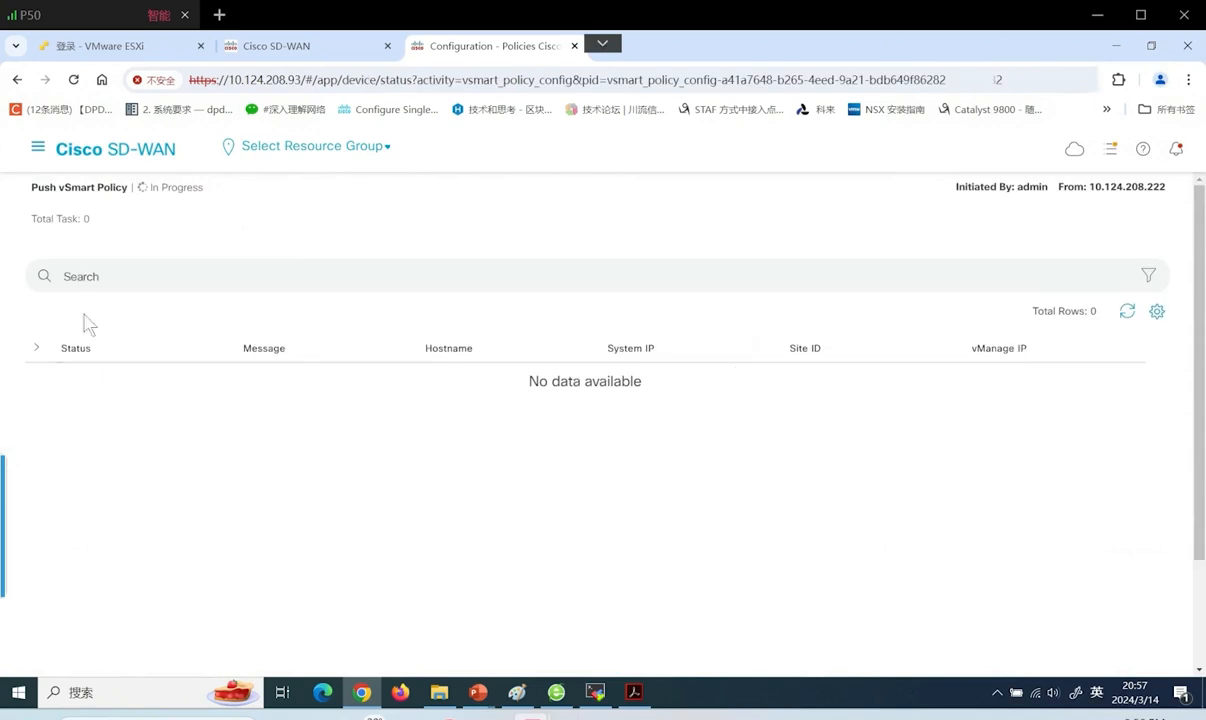
click(1127, 311)
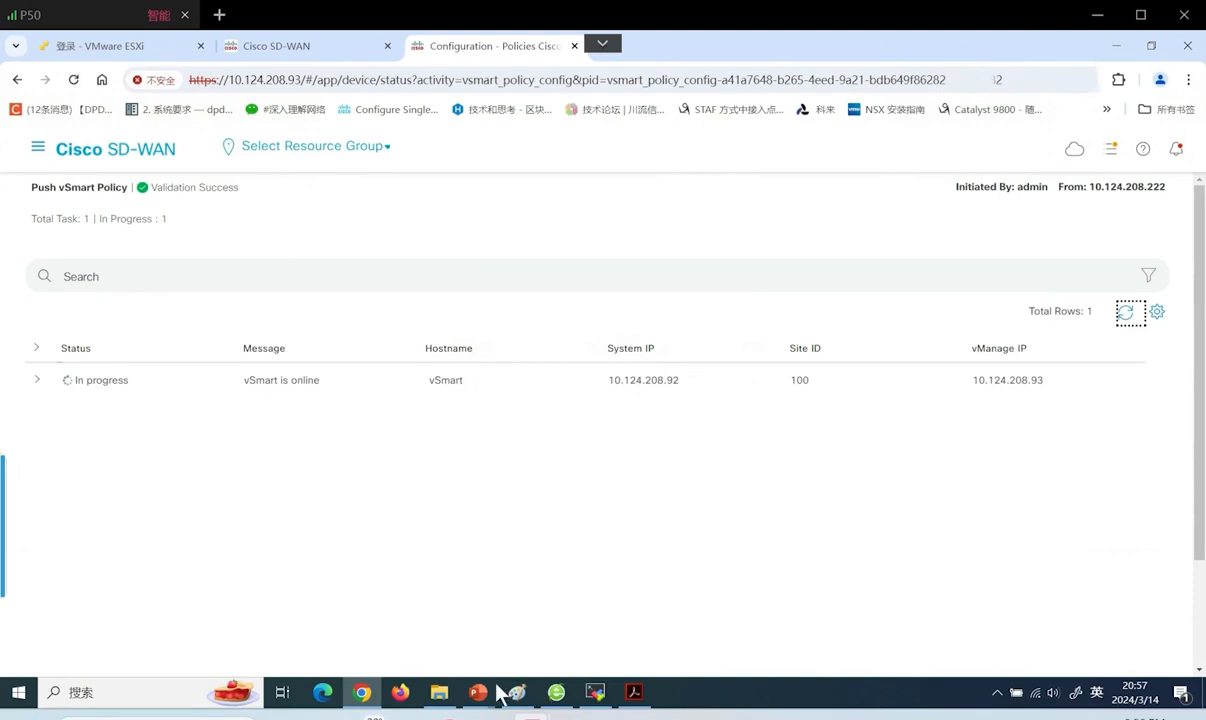
View slide 62 of the 03ZTP presentation, then return to the policy push status tab
mouse_move(478, 688)
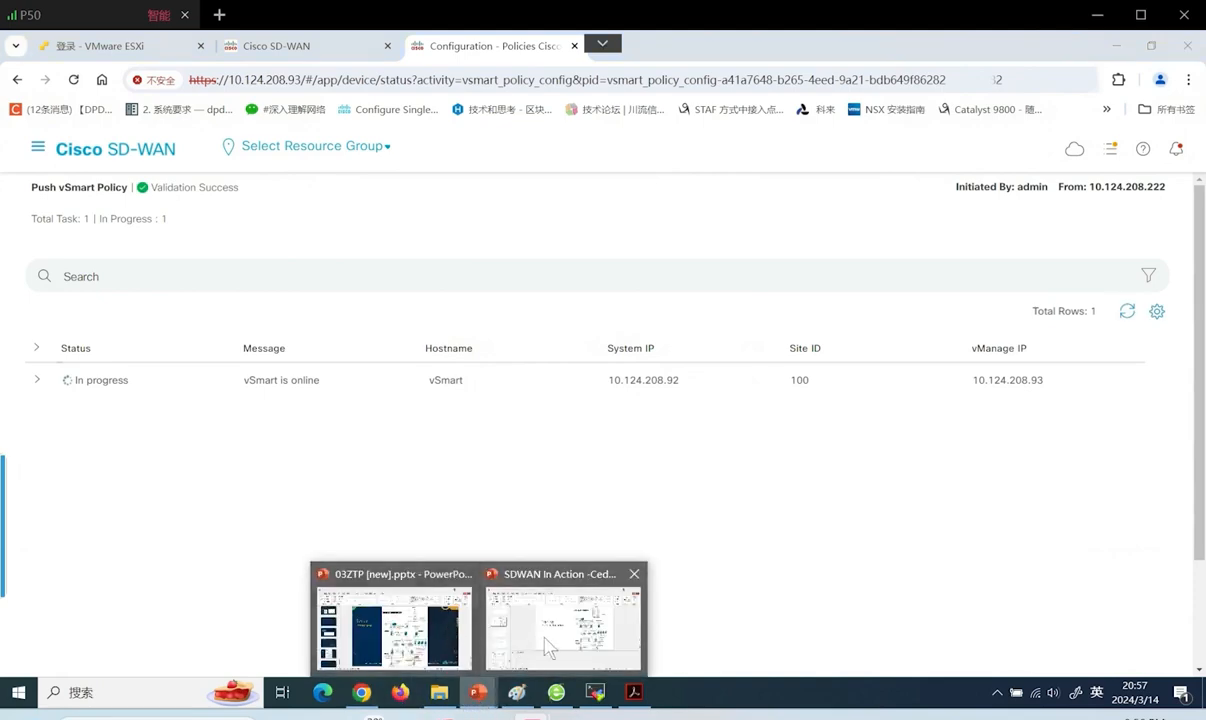
click(420, 628)
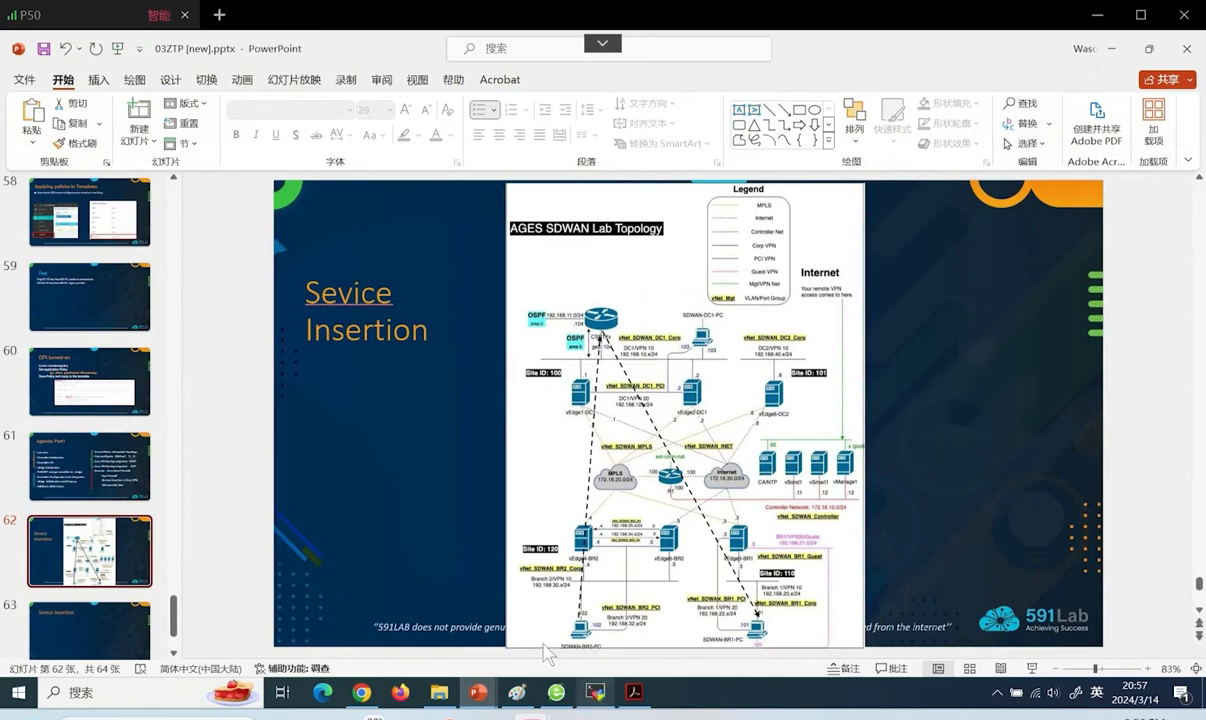
click(362, 692)
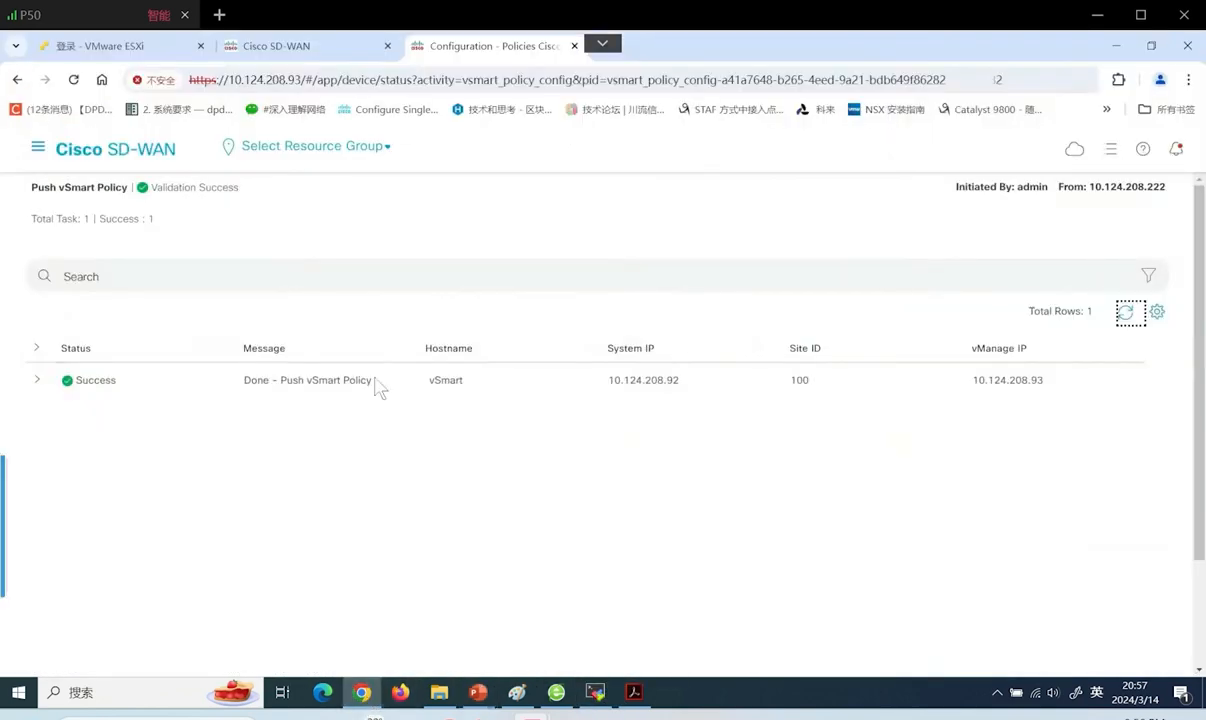
click(304, 54)
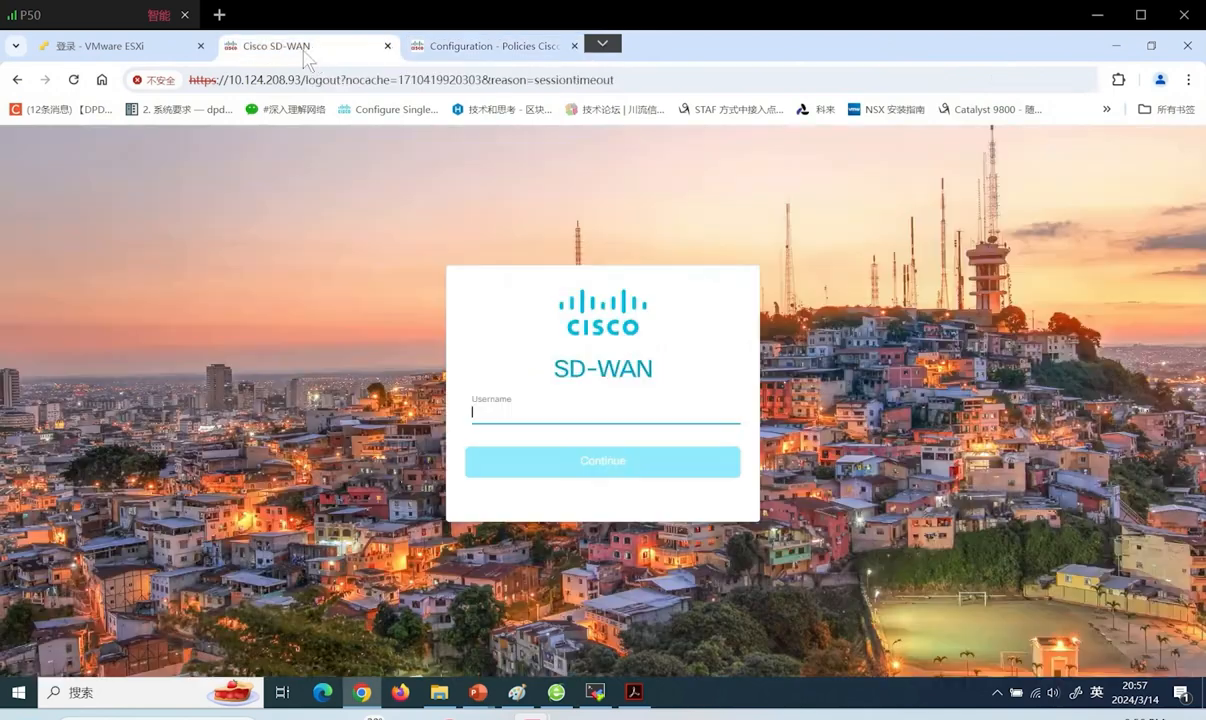
click(420, 51)
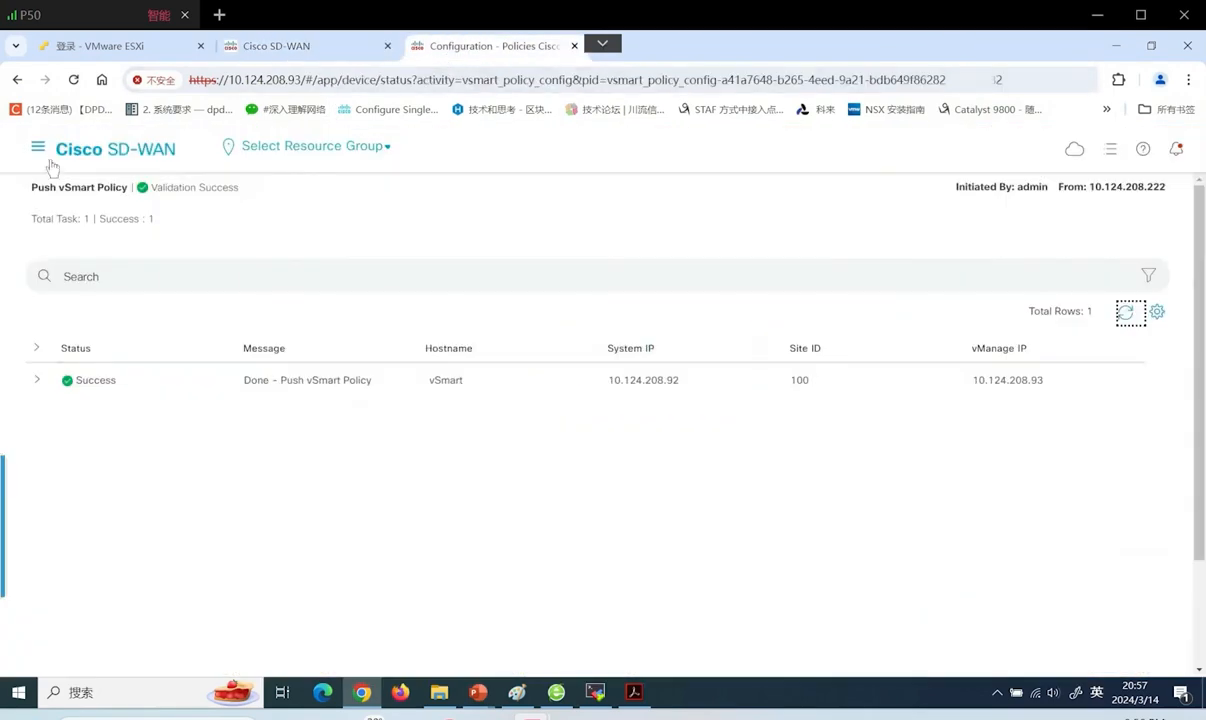
Go to Monitor > Devices > cEdge4-BR2 Troubleshooting and open Trace Route
click(40, 148)
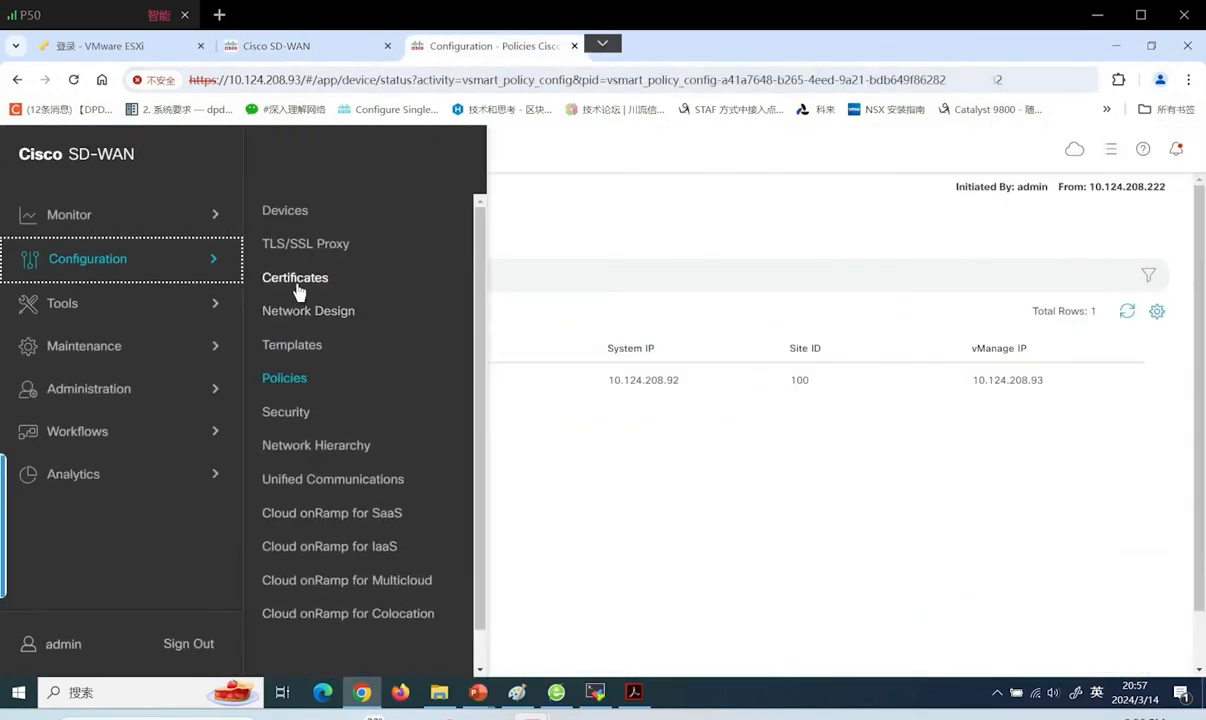
mouse_move(175, 226)
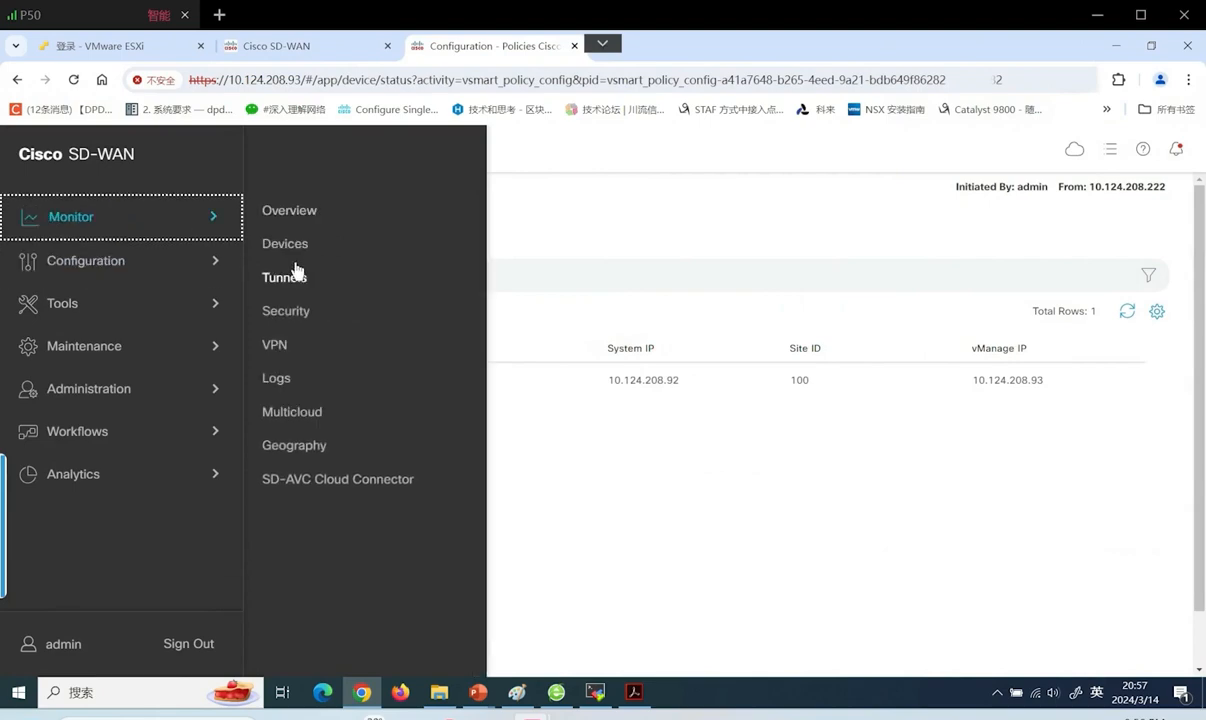
click(295, 251)
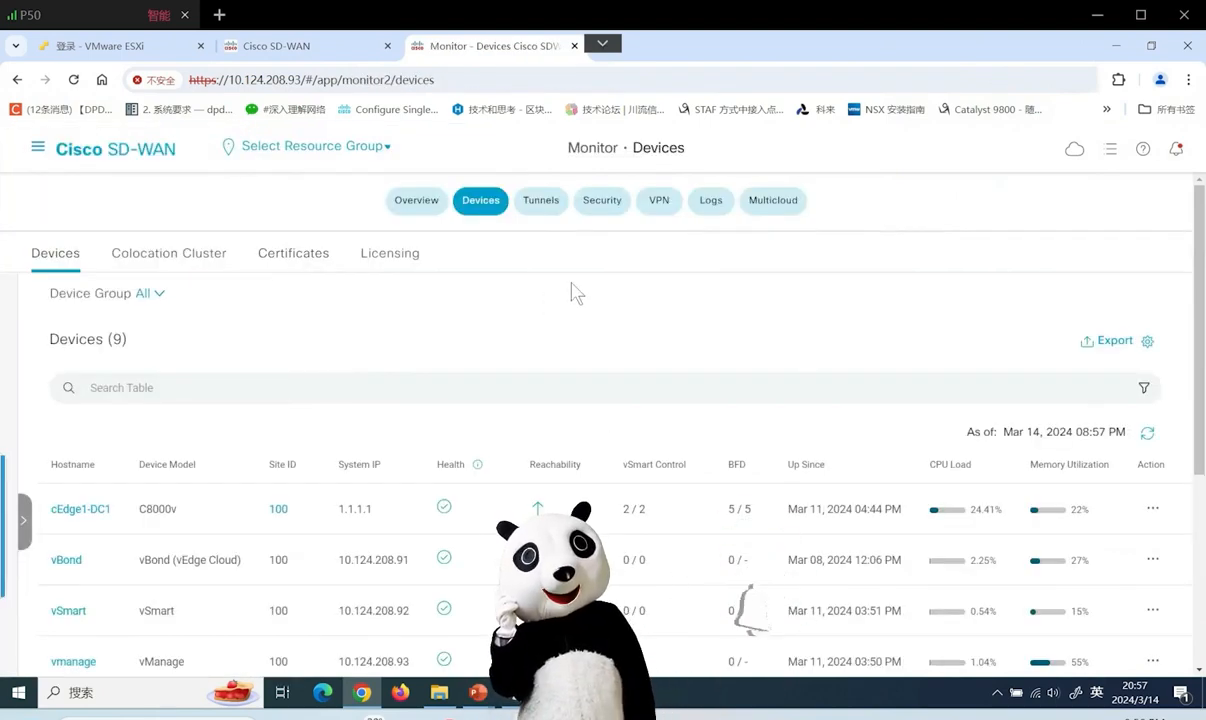
click(140, 300)
scroll(160, 480, down, 3)
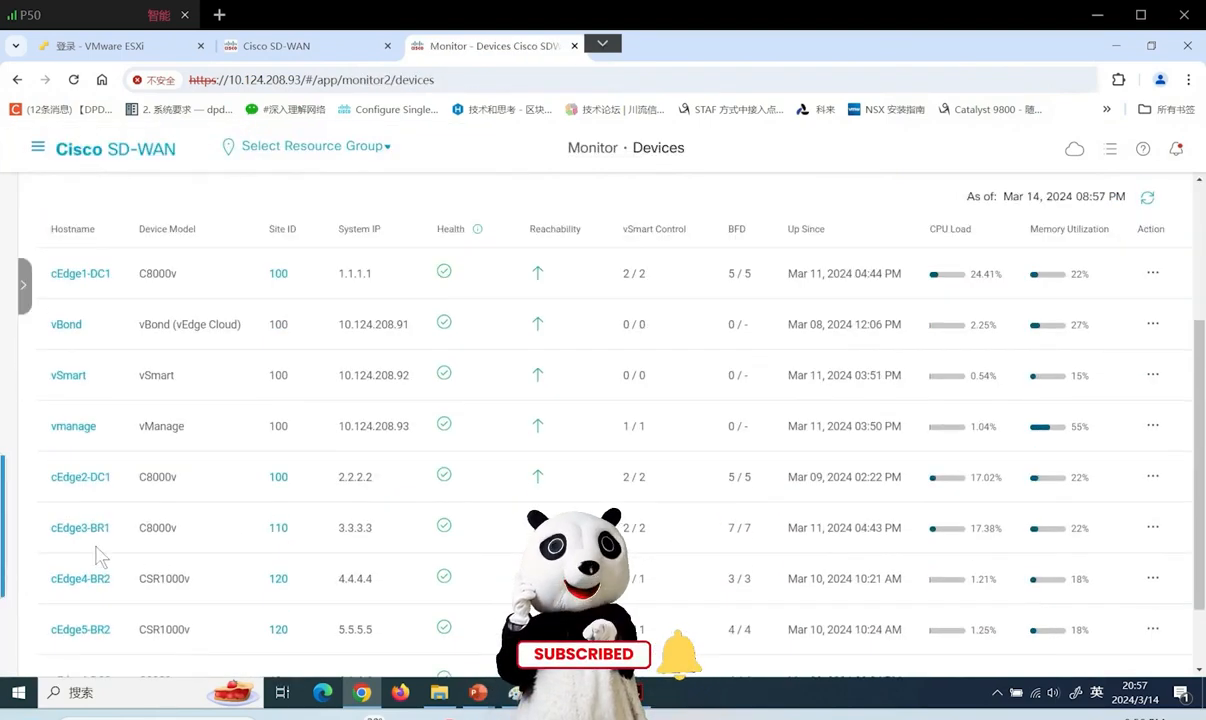
click(87, 582)
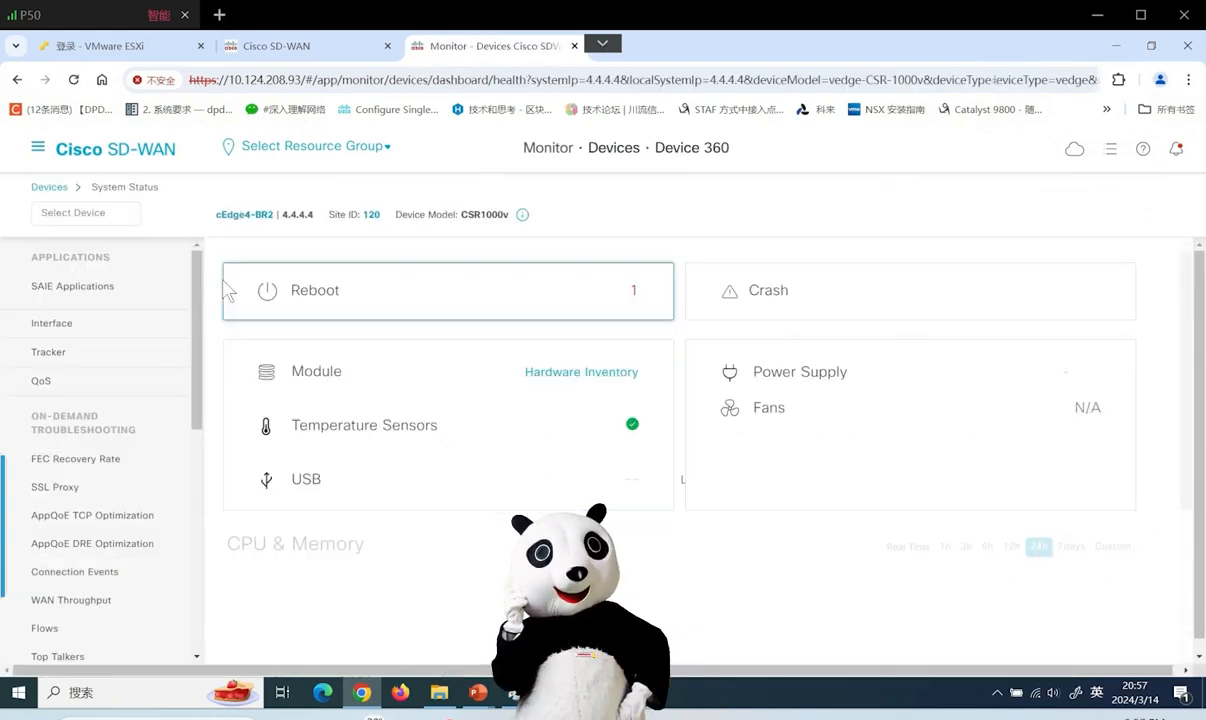
scroll(195, 497, down, 1)
scroll(203, 495, down, 5)
click(102, 607)
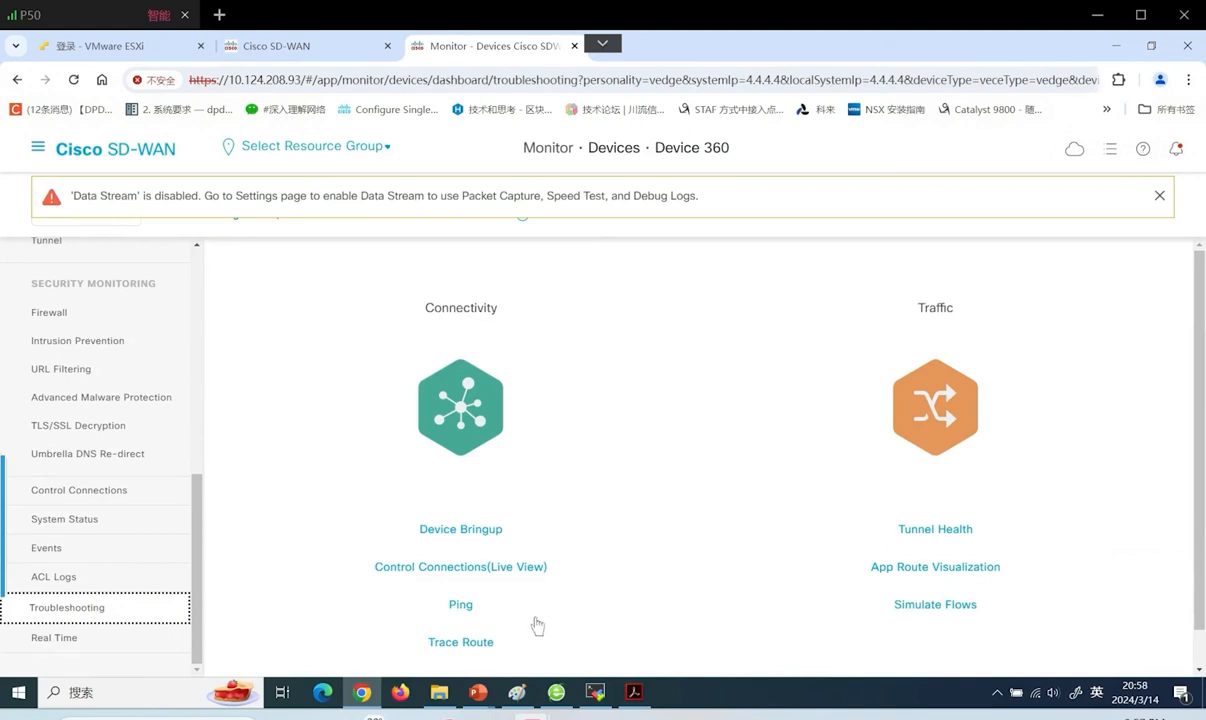
click(473, 645)
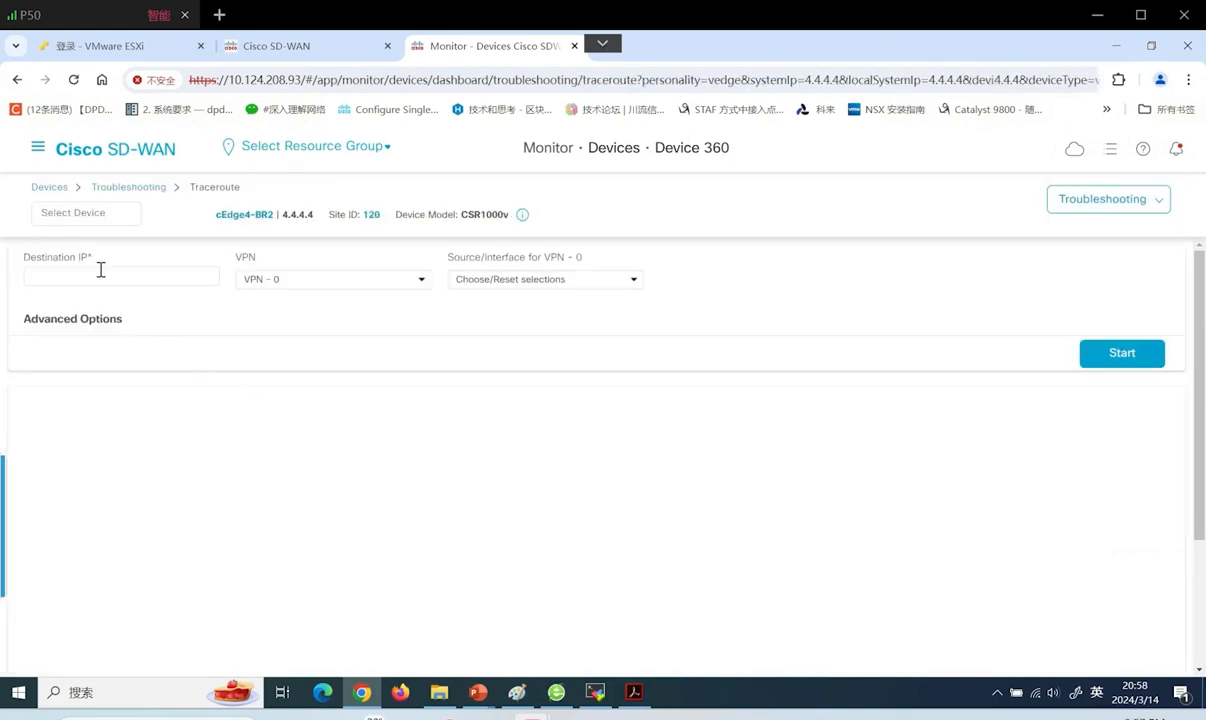
Traceroute to 192.168.20.101 in VPN 10 from GigabitEthernet2 (192.168.30.4)
click(104, 275)
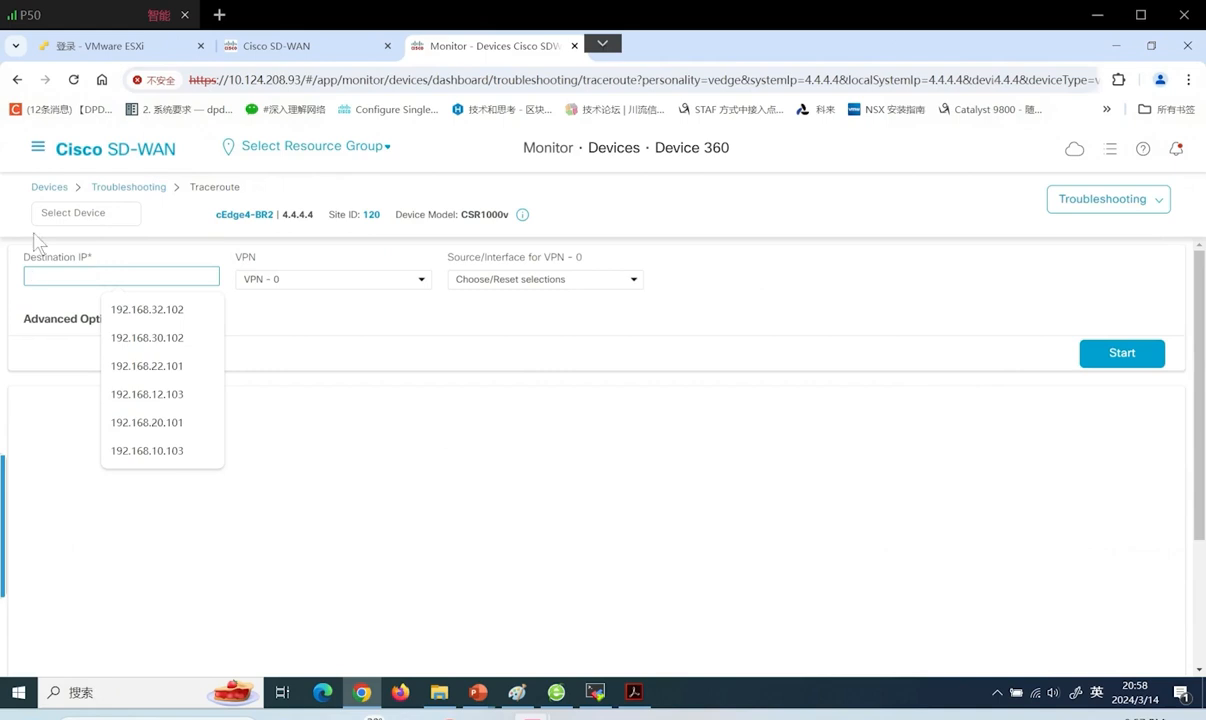
click(172, 422)
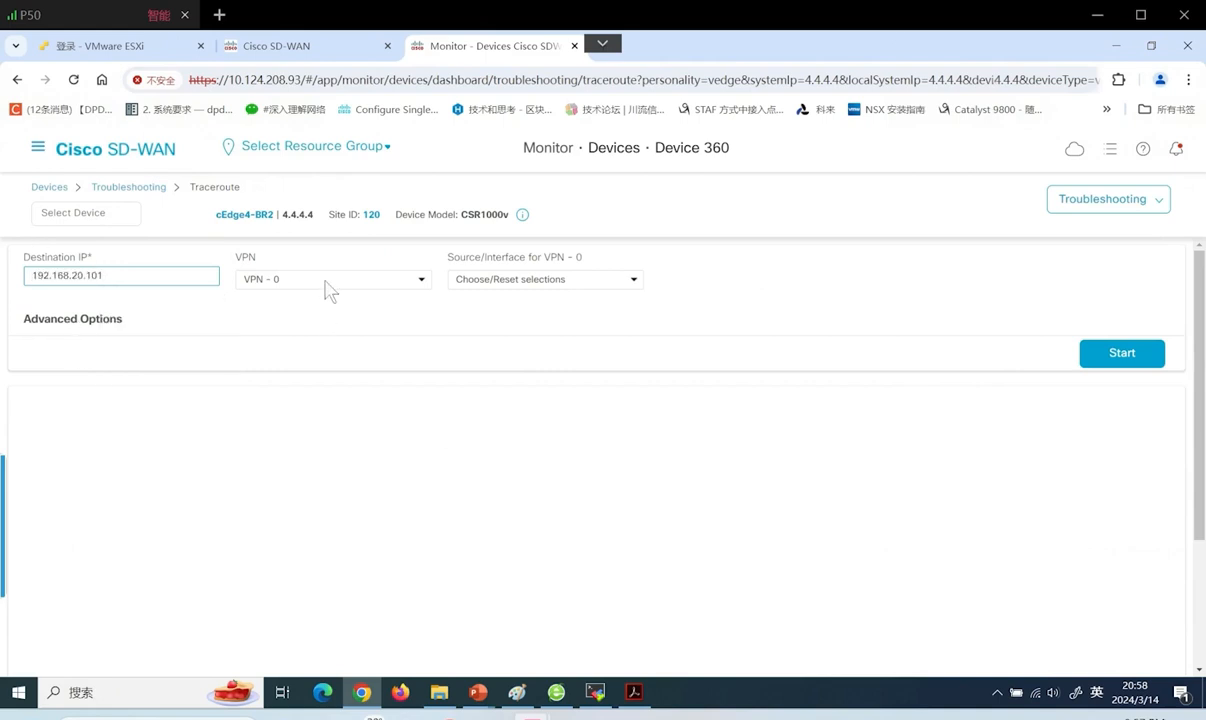
click(325, 282)
click(302, 320)
click(490, 283)
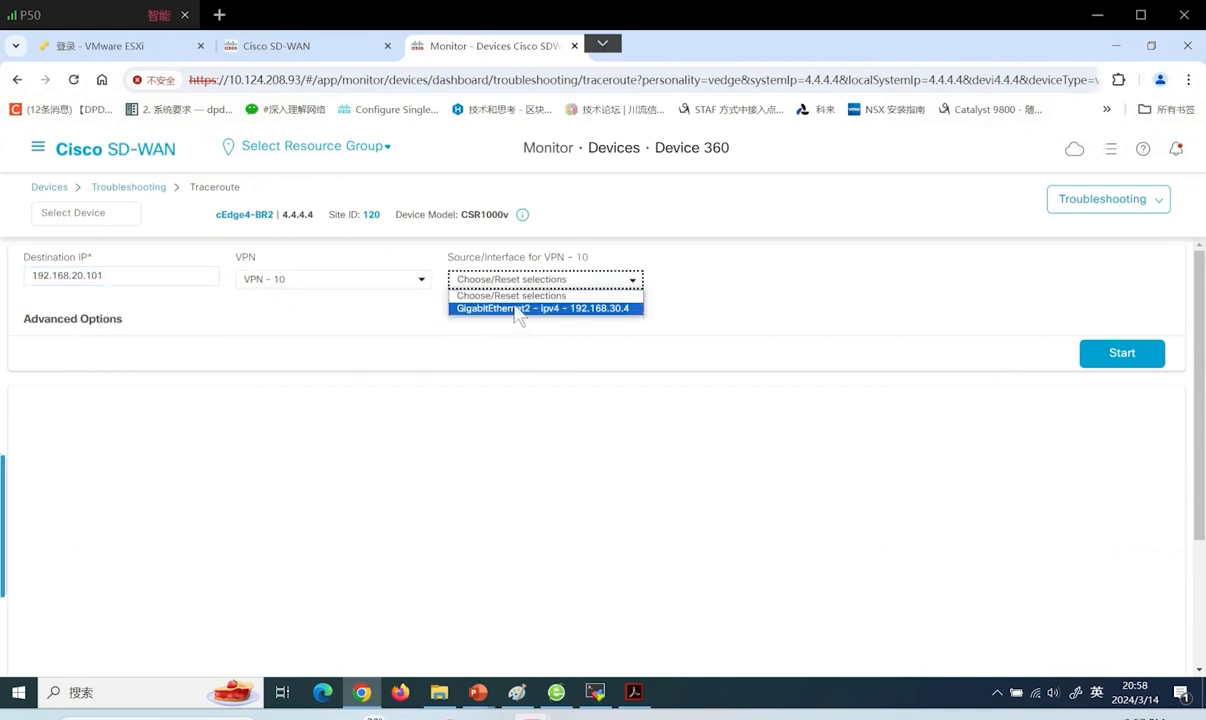
click(519, 309)
click(1117, 353)
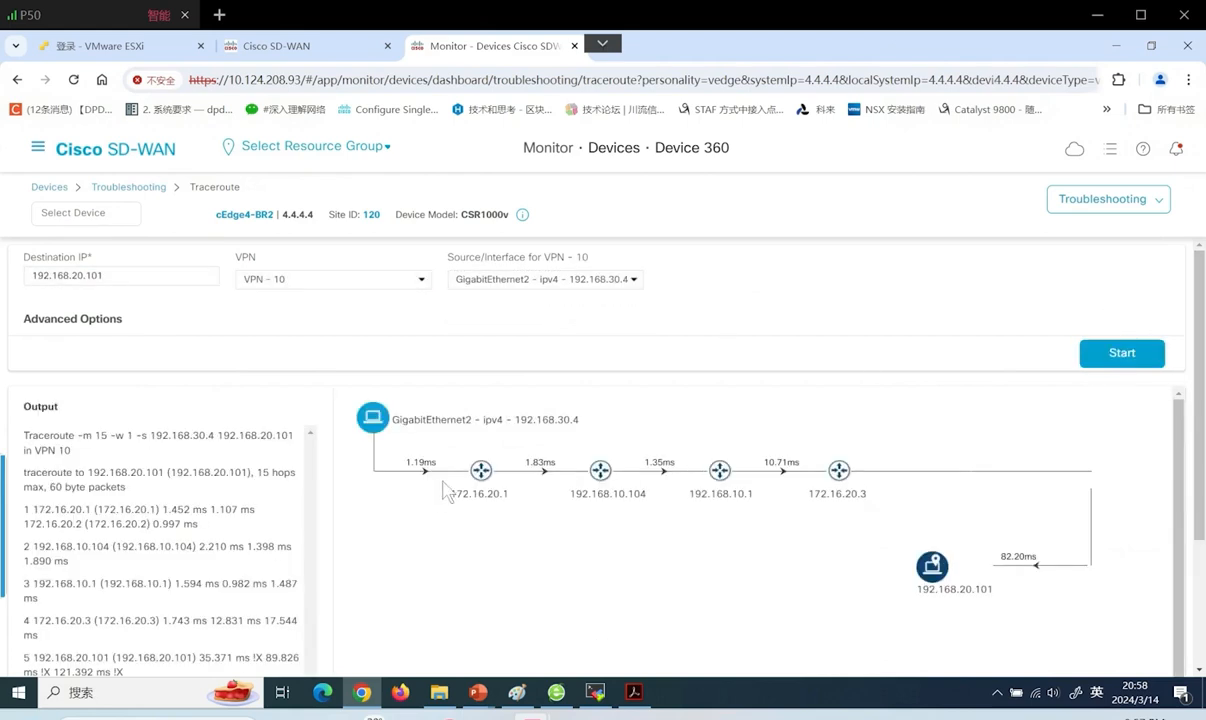
Highlight the hops 172.16.20.1, 192.168.10.104, 192.168.10.1 and 172.16.20.3 in the result
drag(488, 497, 510, 495)
drag(613, 496, 645, 497)
drag(687, 495, 755, 496)
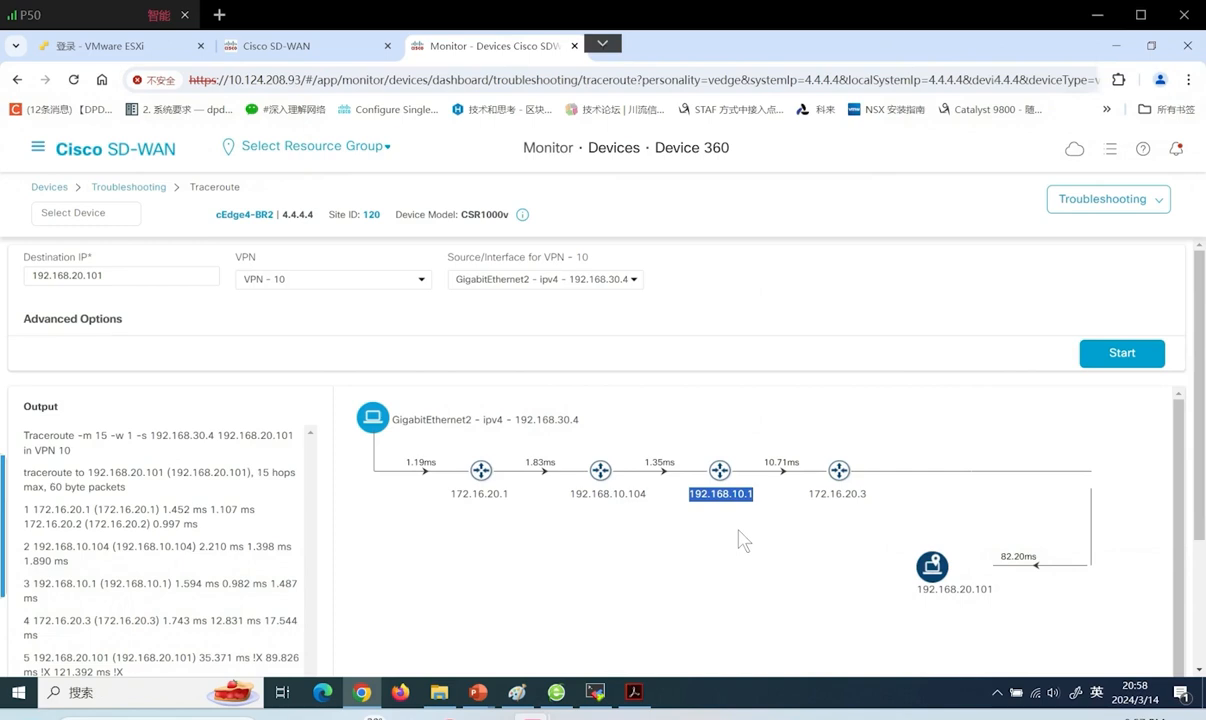
drag(808, 497, 870, 499)
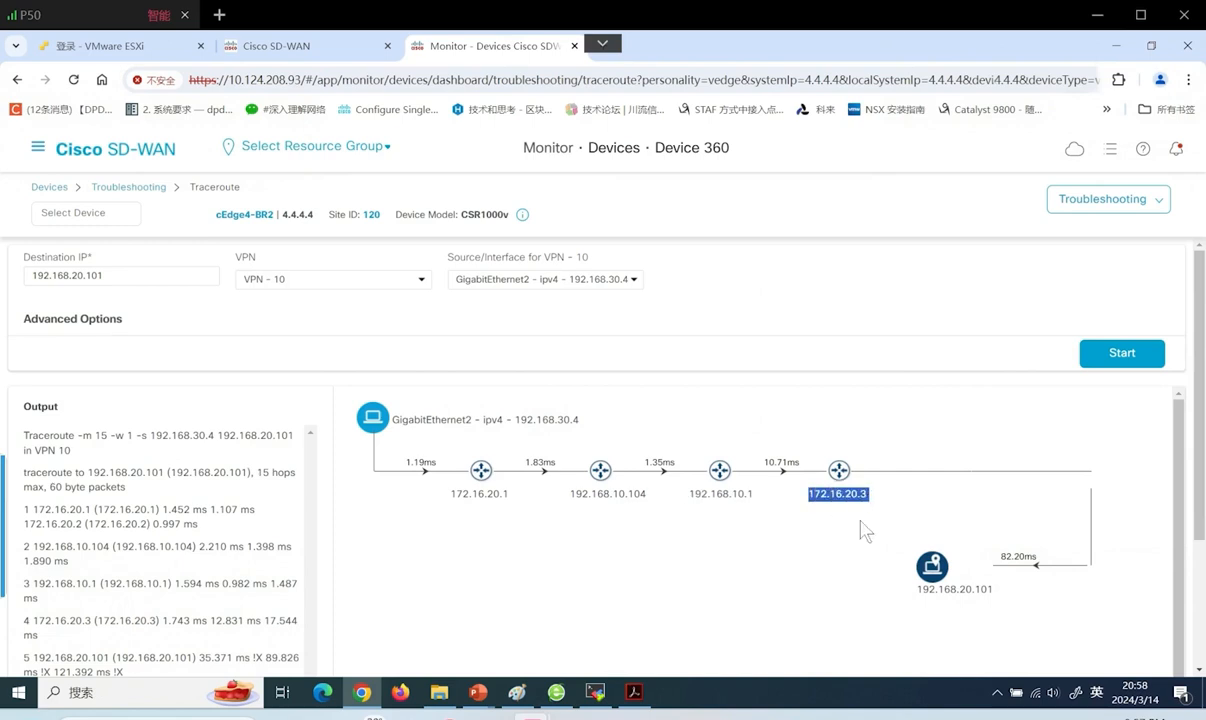